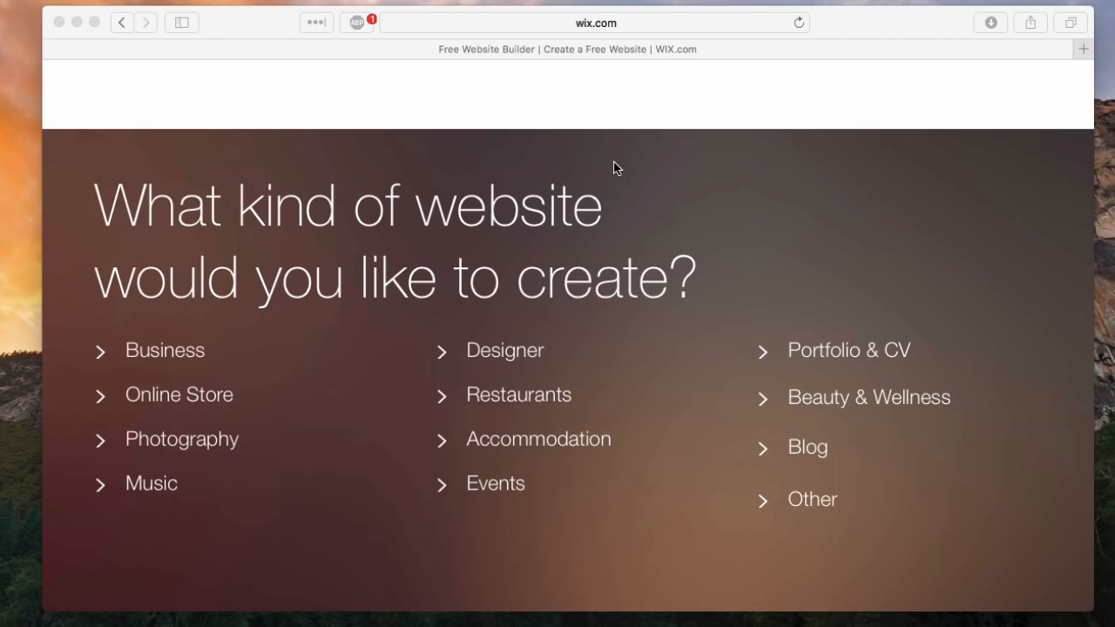
# - Choose Blog as the kind of website to create and open the website template gallery
pyautogui.scroll(-1, 614, 168)
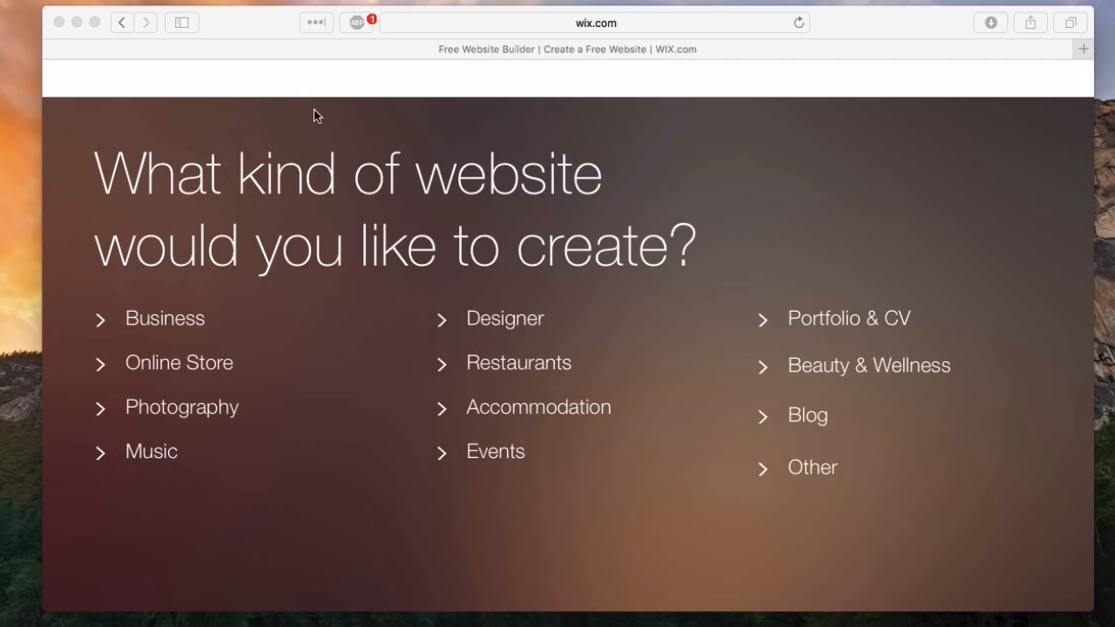
pyautogui.click(177, 258)
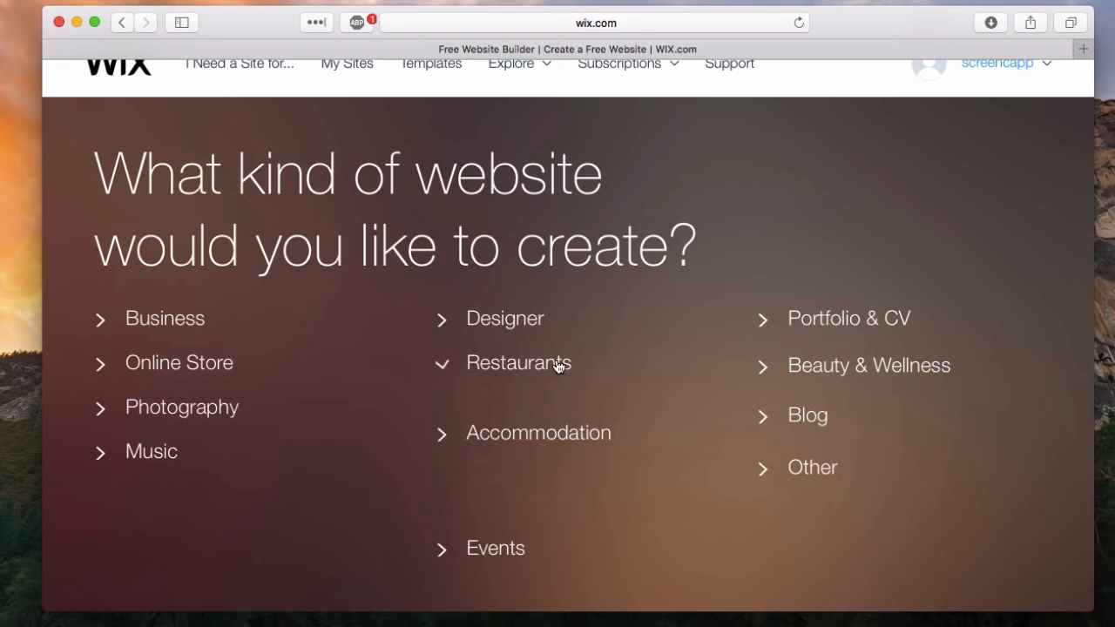
pyautogui.moveTo(558, 366)
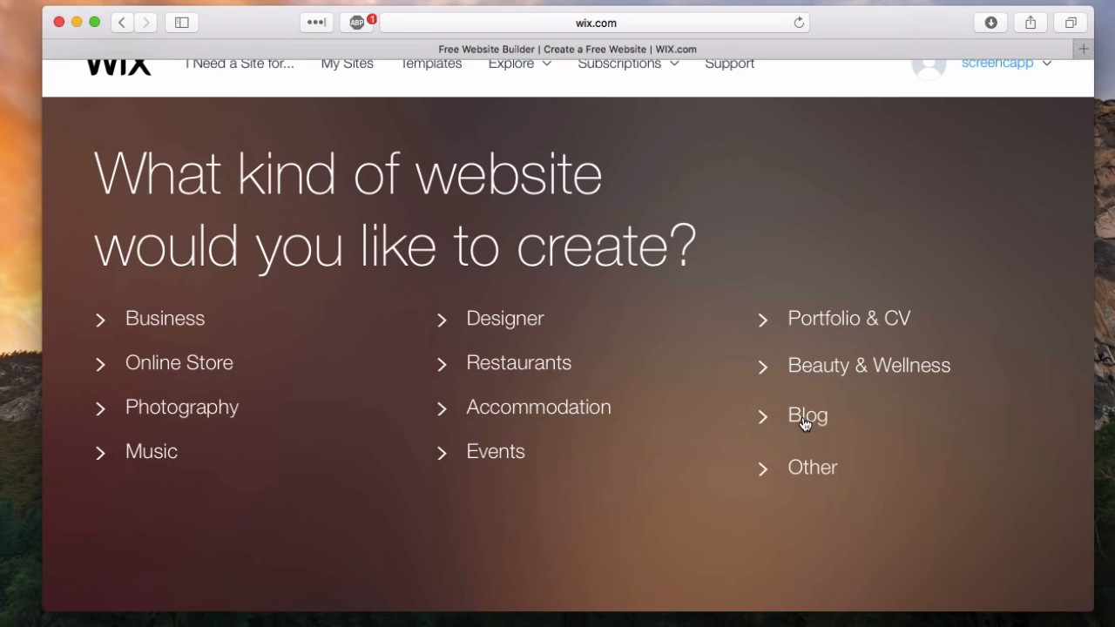
pyautogui.click(804, 418)
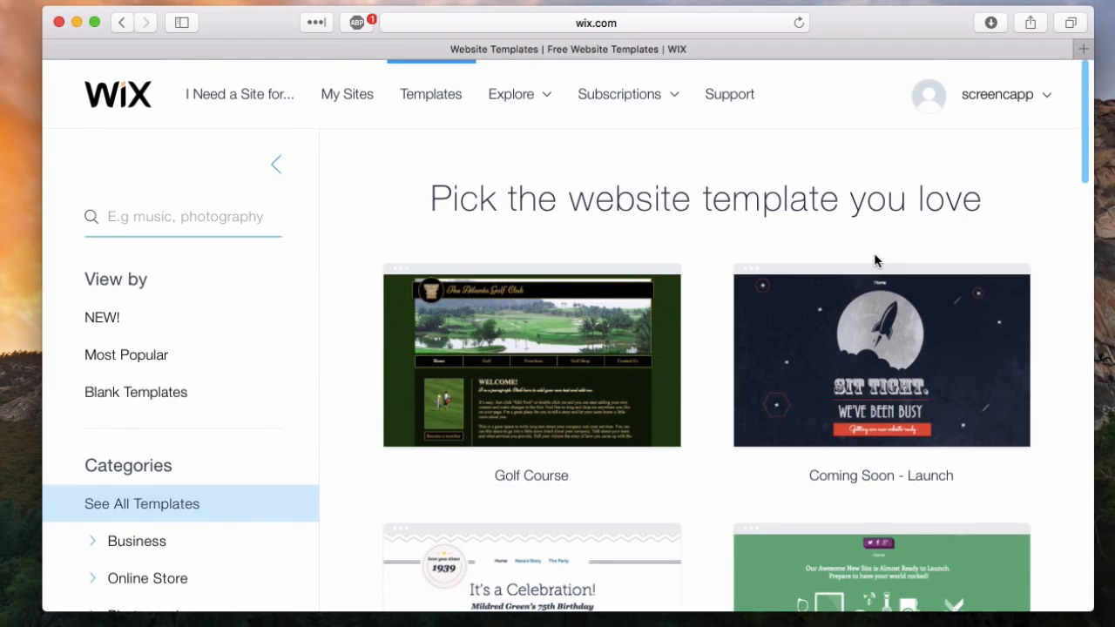
# - Examine the template categories and the website designs offered in the gallery
pyautogui.scroll(-5, 156, 429)
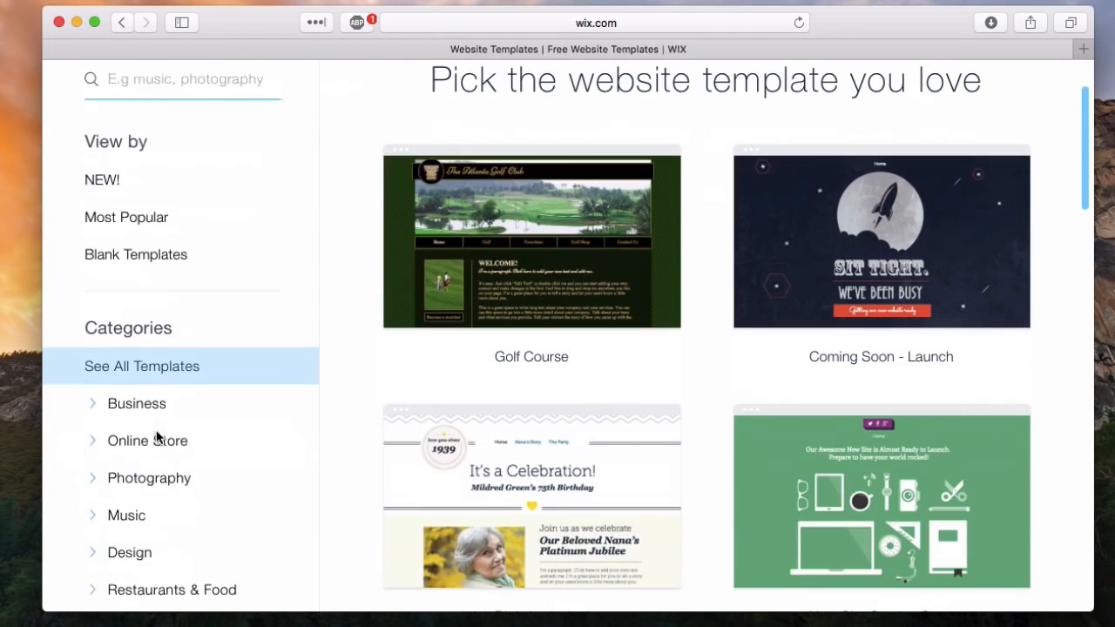
pyautogui.scroll(-5, 156, 435)
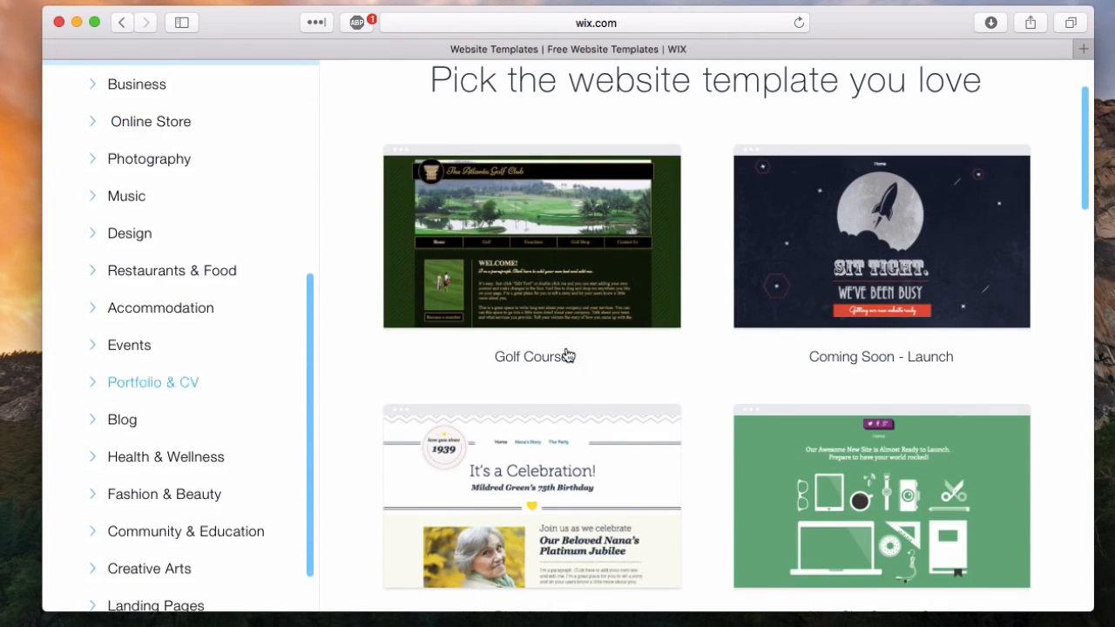
pyautogui.scroll(-4, 815, 352)
pyautogui.scroll(-5, 815, 350)
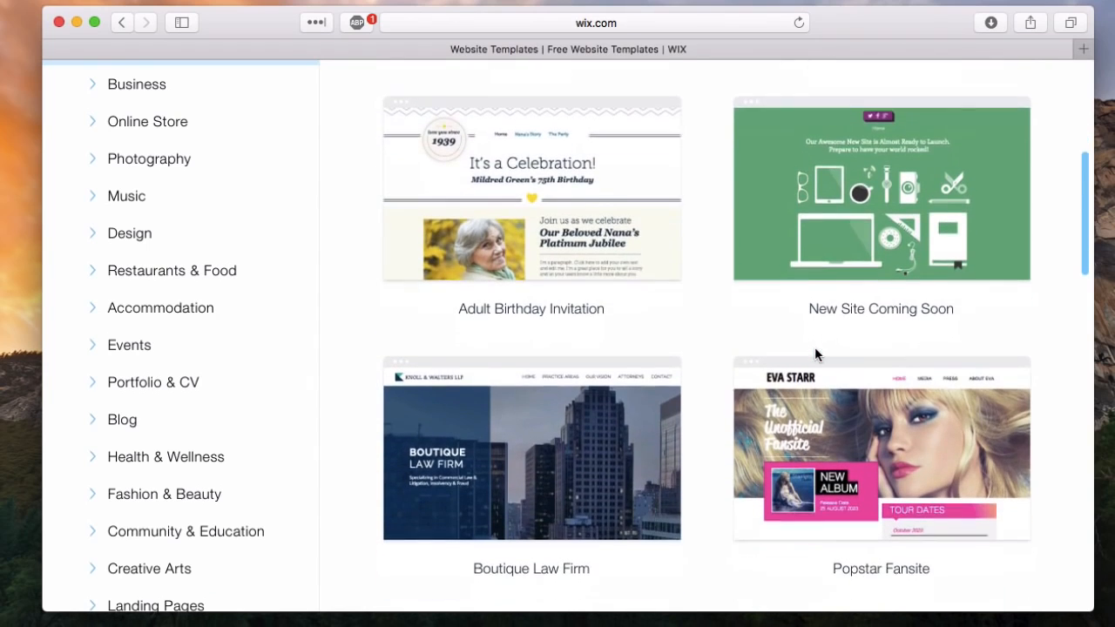
pyautogui.scroll(10, 816, 352)
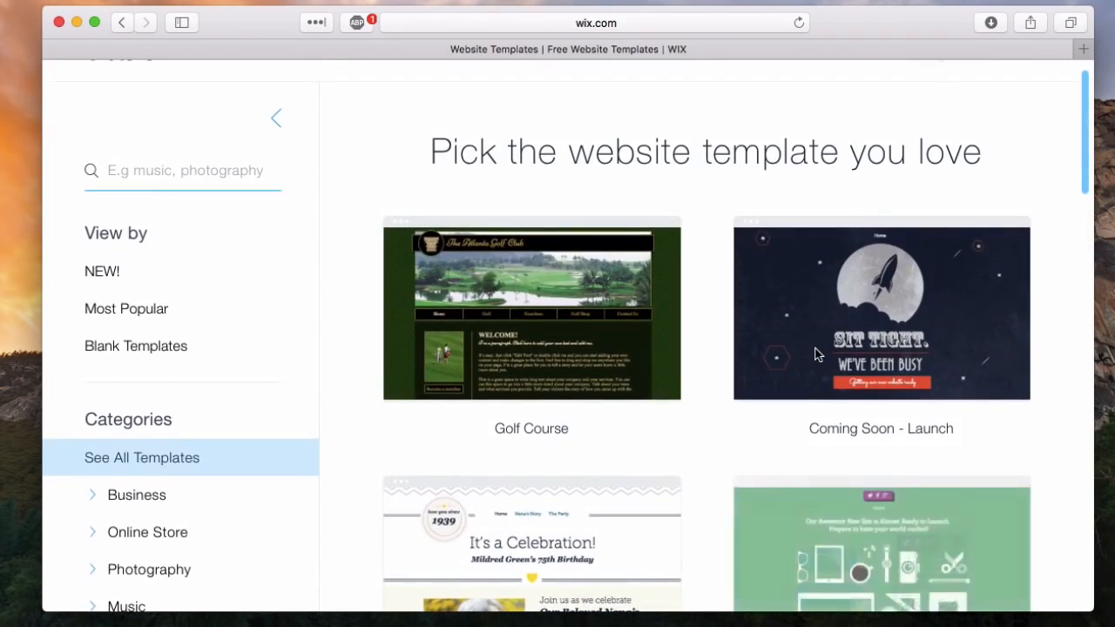
pyautogui.scroll(2, 817, 352)
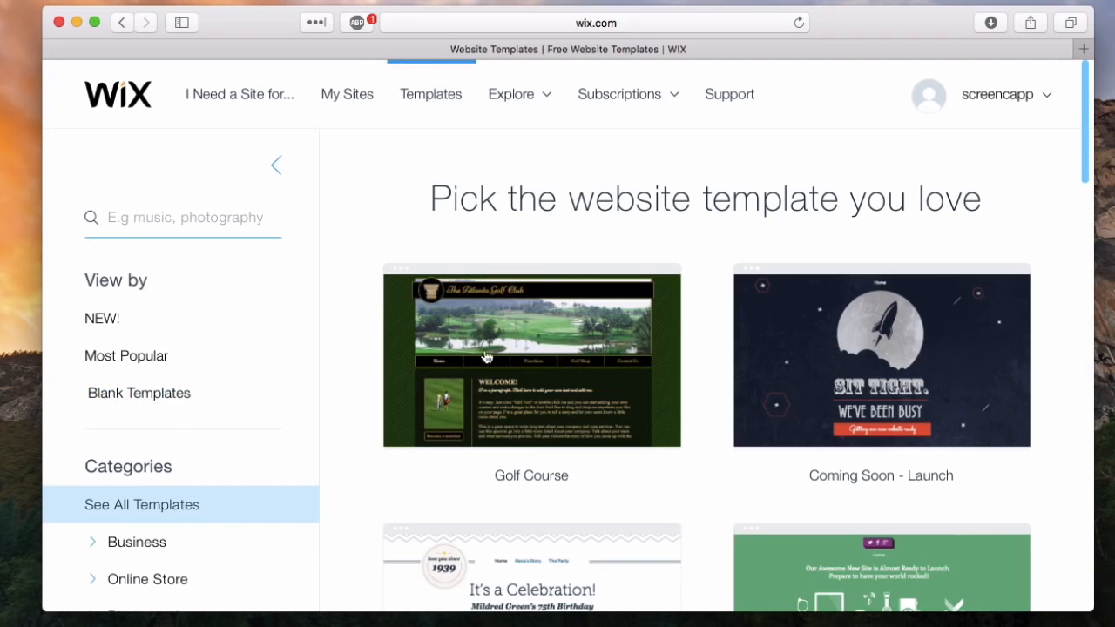
pyautogui.moveTo(607, 316)
pyautogui.scroll(-5, 562, 441)
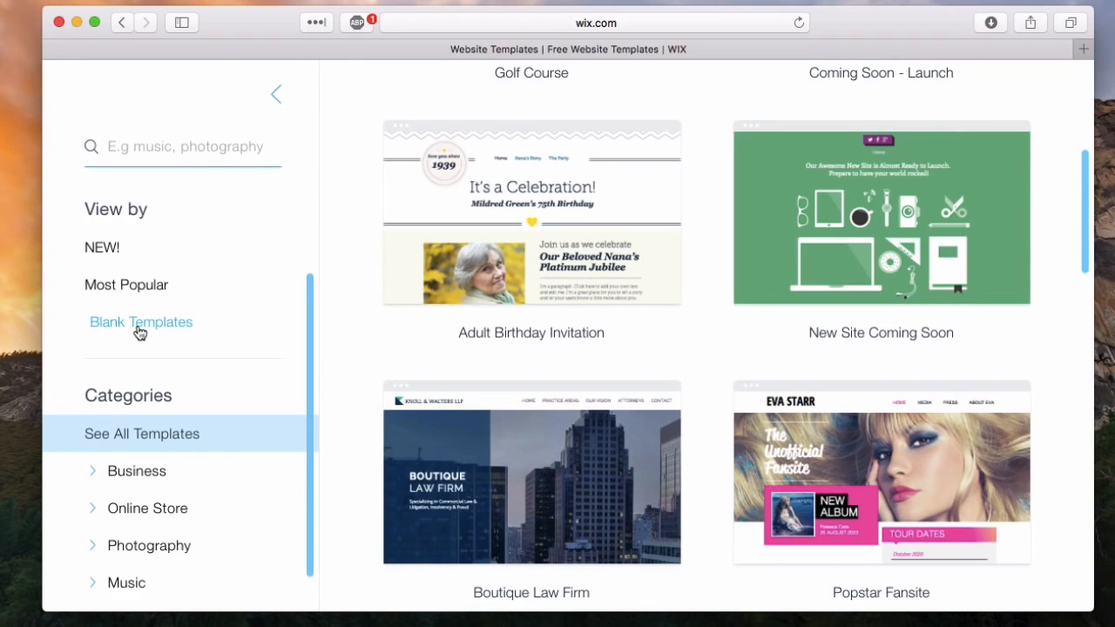
# - Show the blank templates and open one of them in the website editor
pyautogui.click(140, 332)
pyautogui.moveTo(572, 398)
pyautogui.click(477, 408)
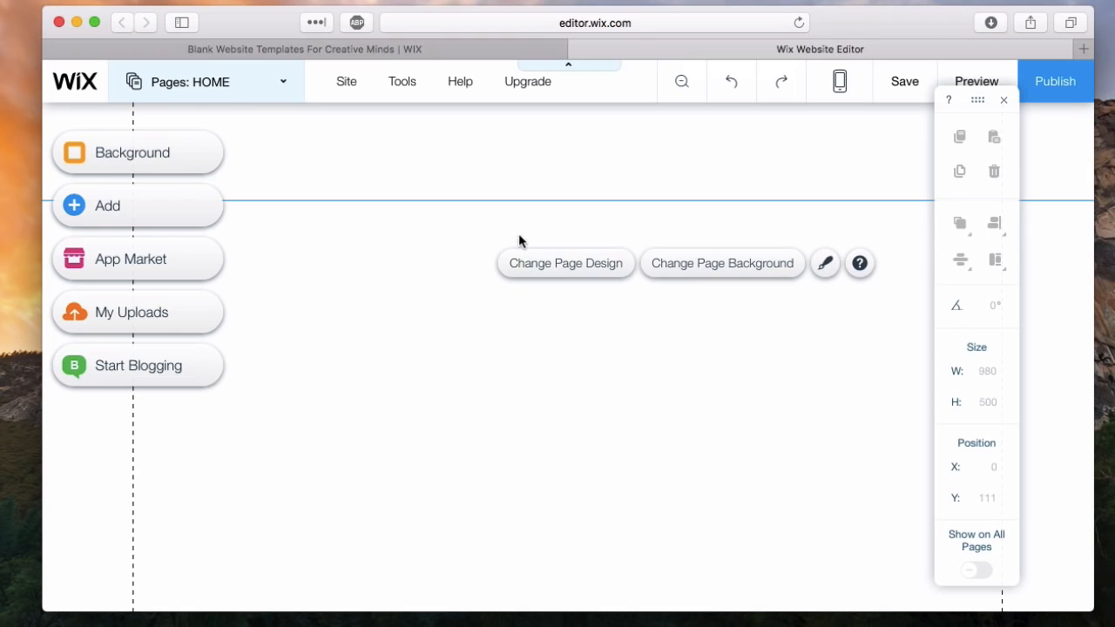
# - Add a new page named About to the site
pyautogui.click(268, 90)
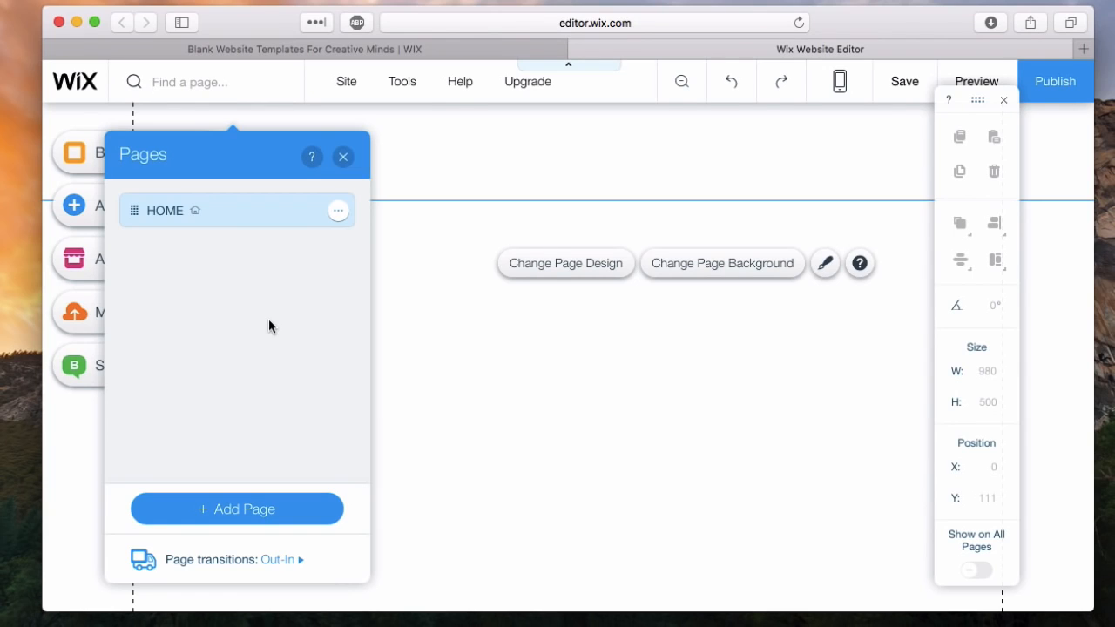
pyautogui.click(276, 507)
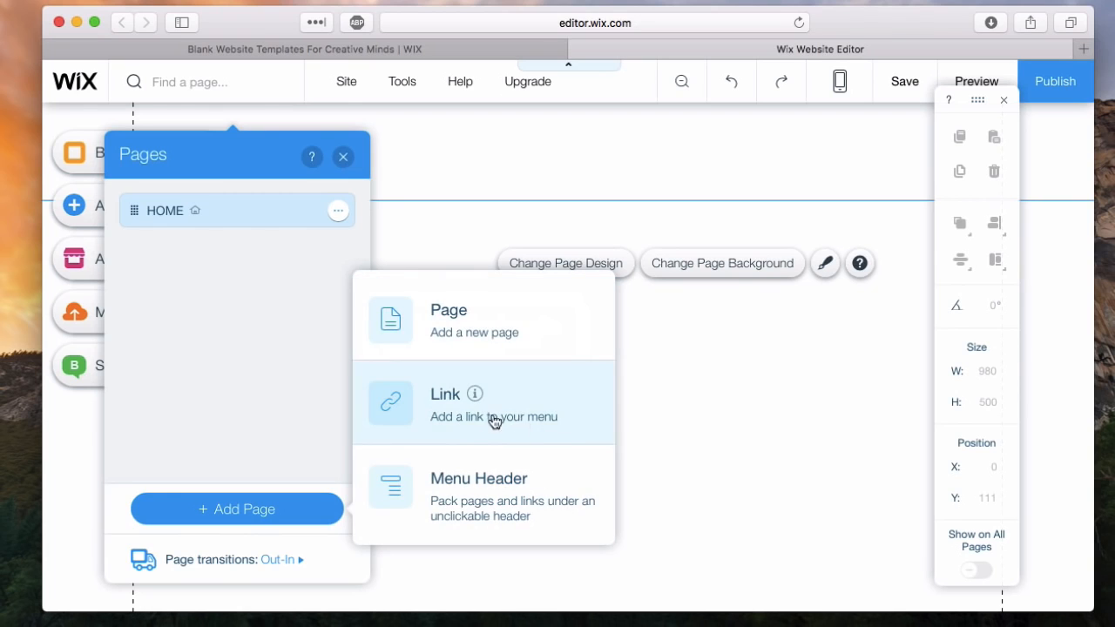
pyautogui.click(441, 321)
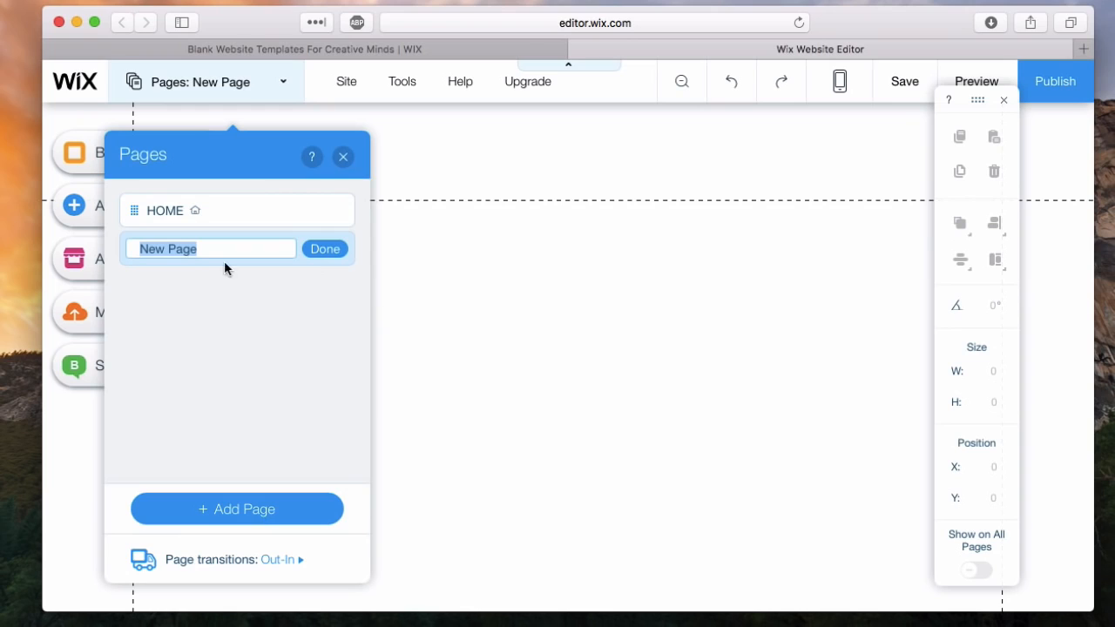
pyautogui.write('About')
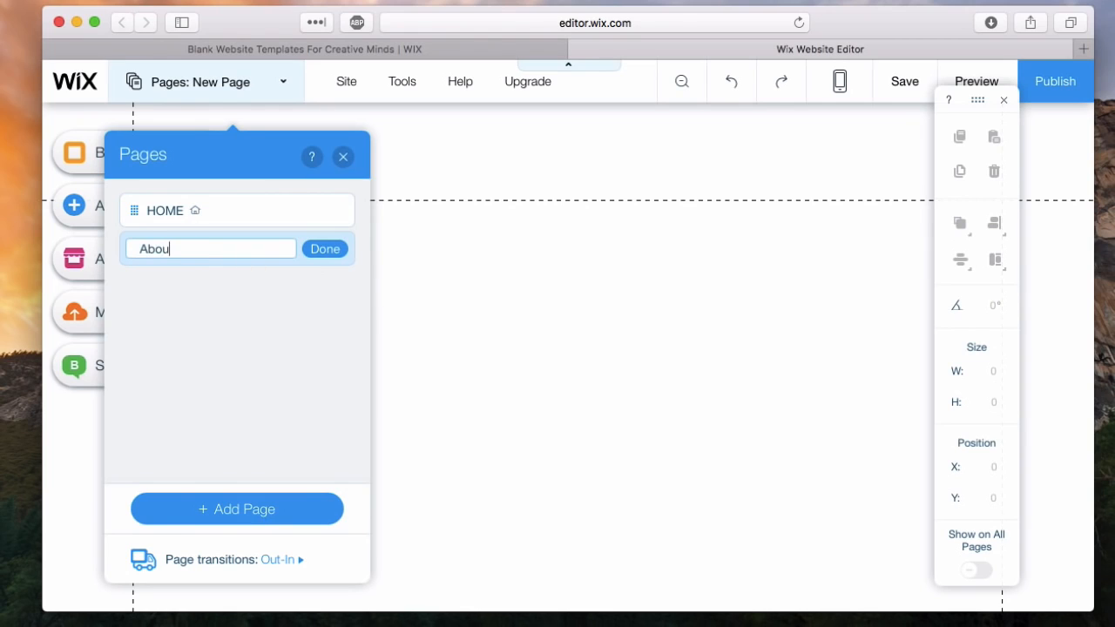
pyautogui.click(325, 251)
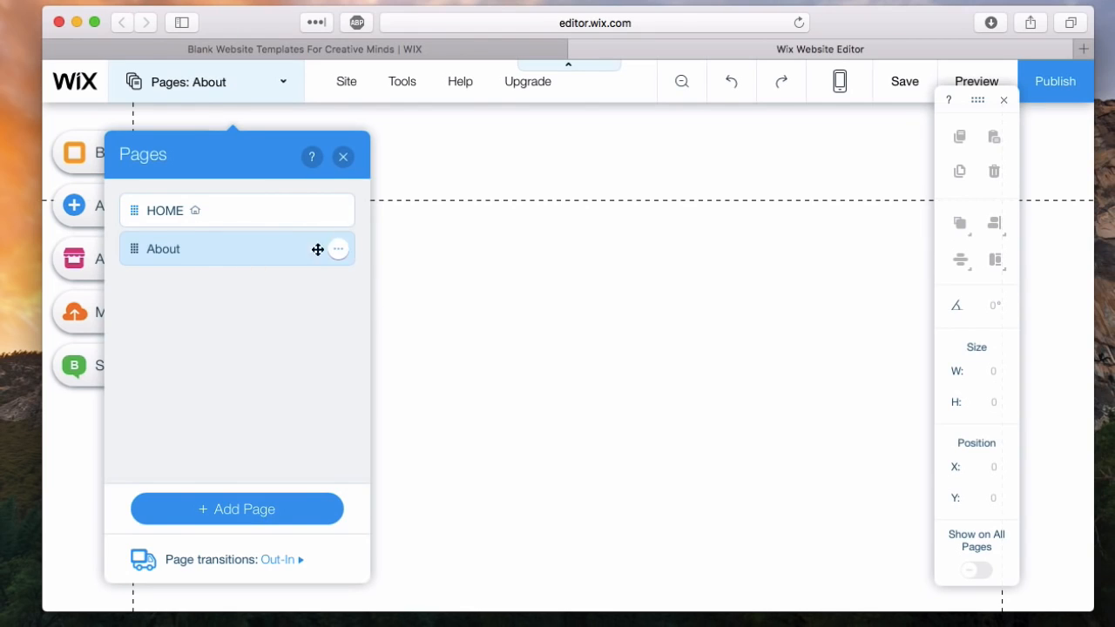
# - Switch to the HOME page and back to About, and delete the About page
pyautogui.click(245, 216)
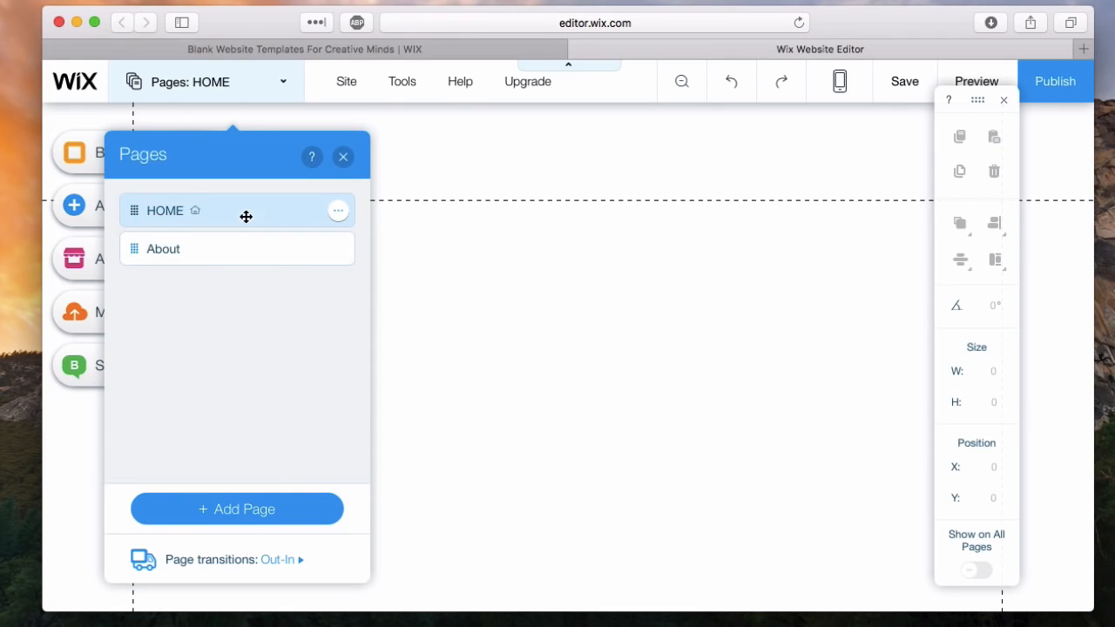
pyautogui.click(270, 246)
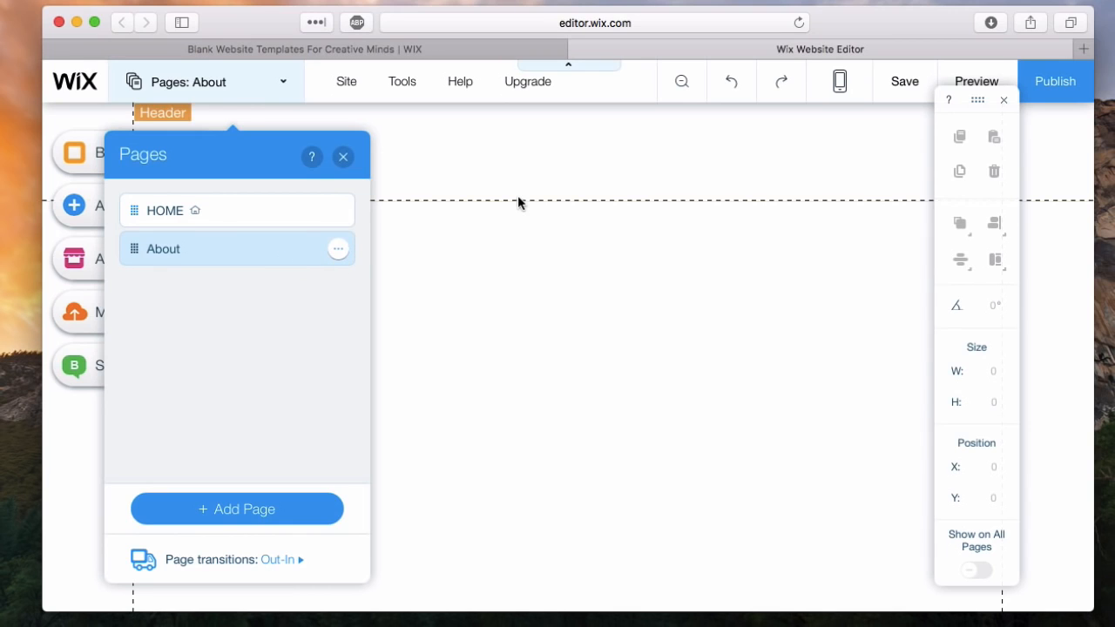
pyautogui.click(339, 254)
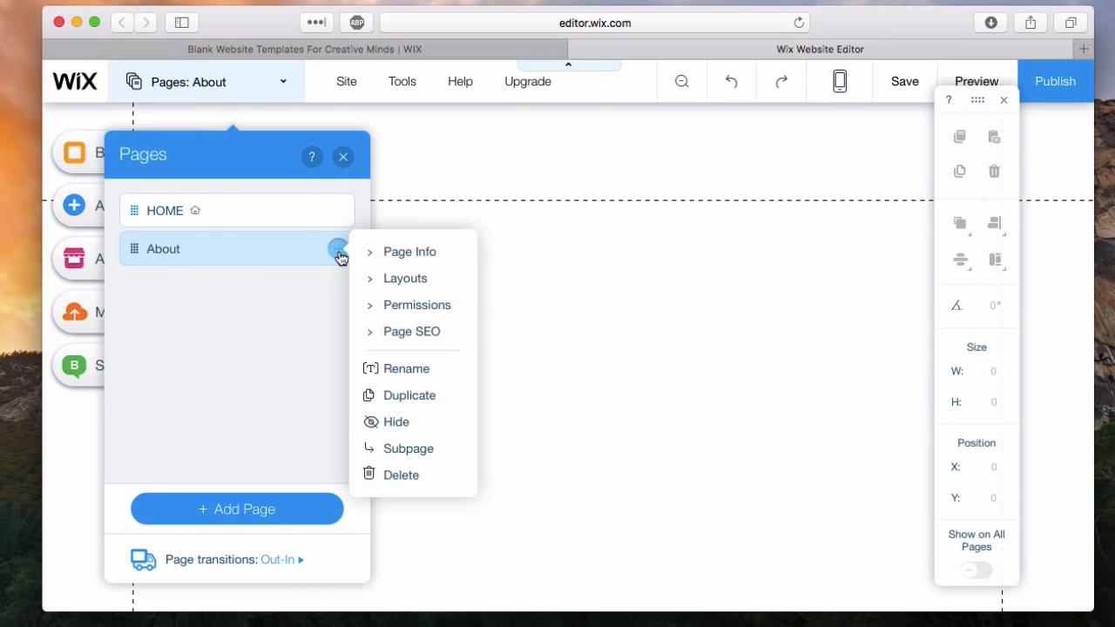
pyautogui.click(396, 475)
pyautogui.click(753, 417)
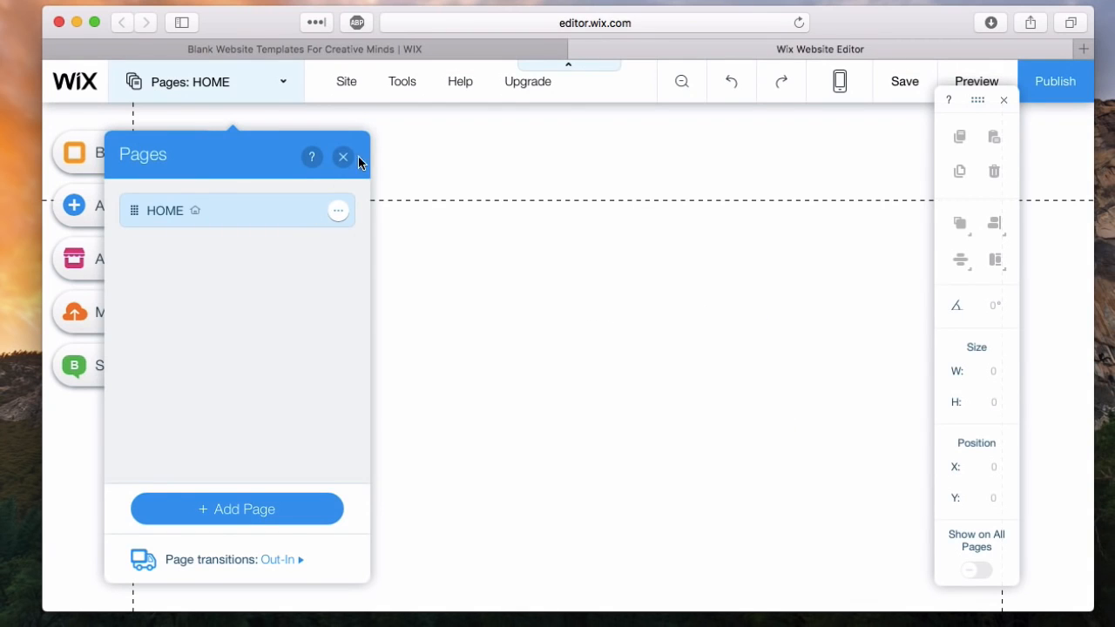
pyautogui.click(351, 112)
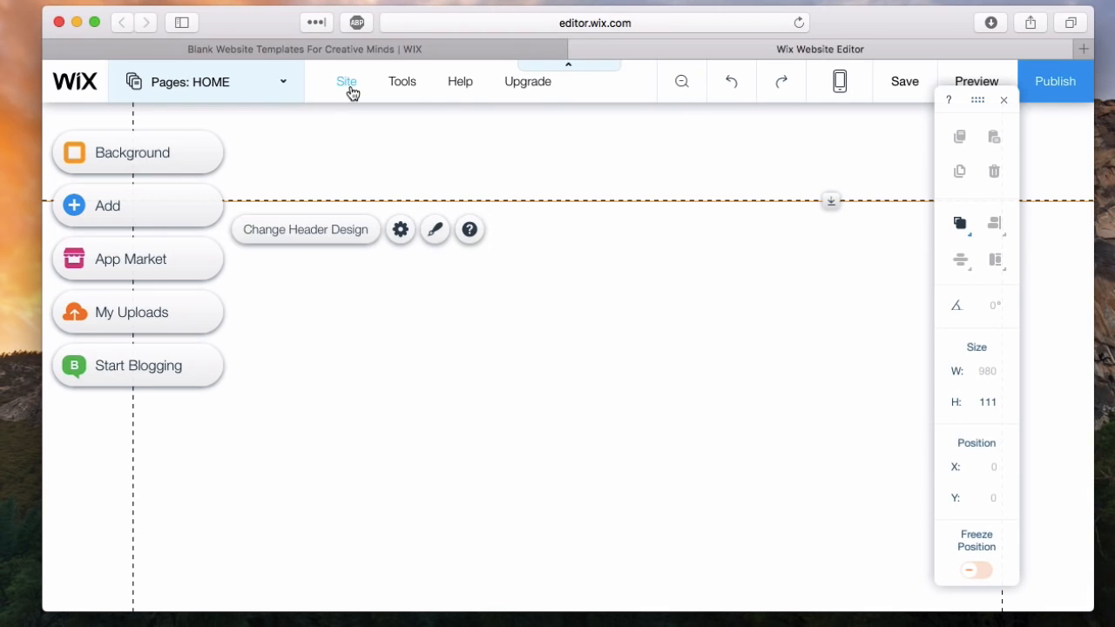
pyautogui.click(352, 89)
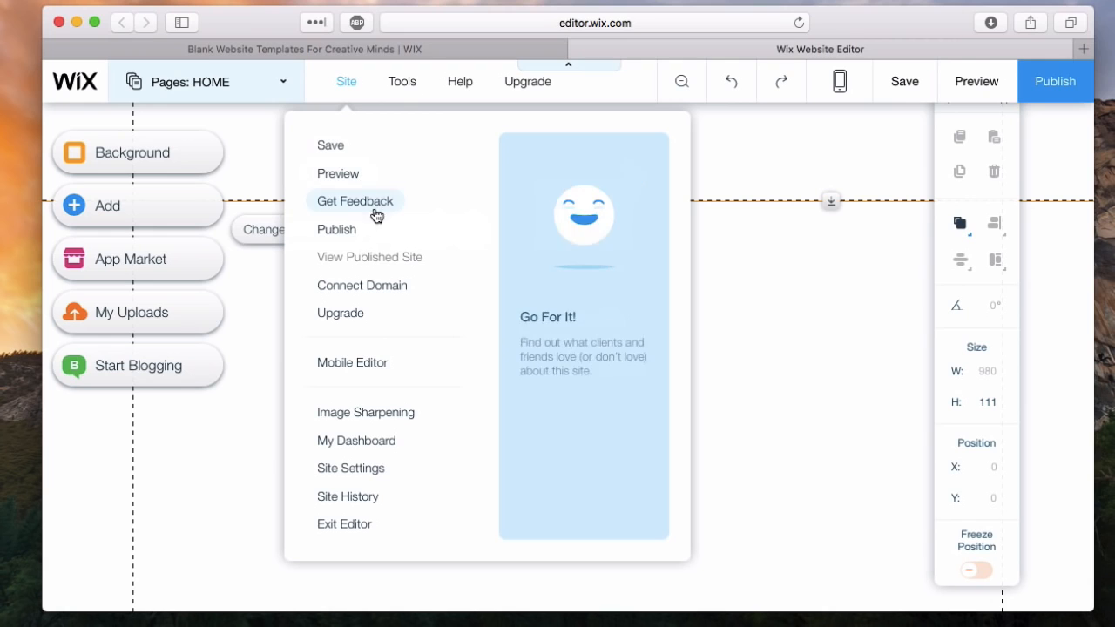
pyautogui.moveTo(403, 96)
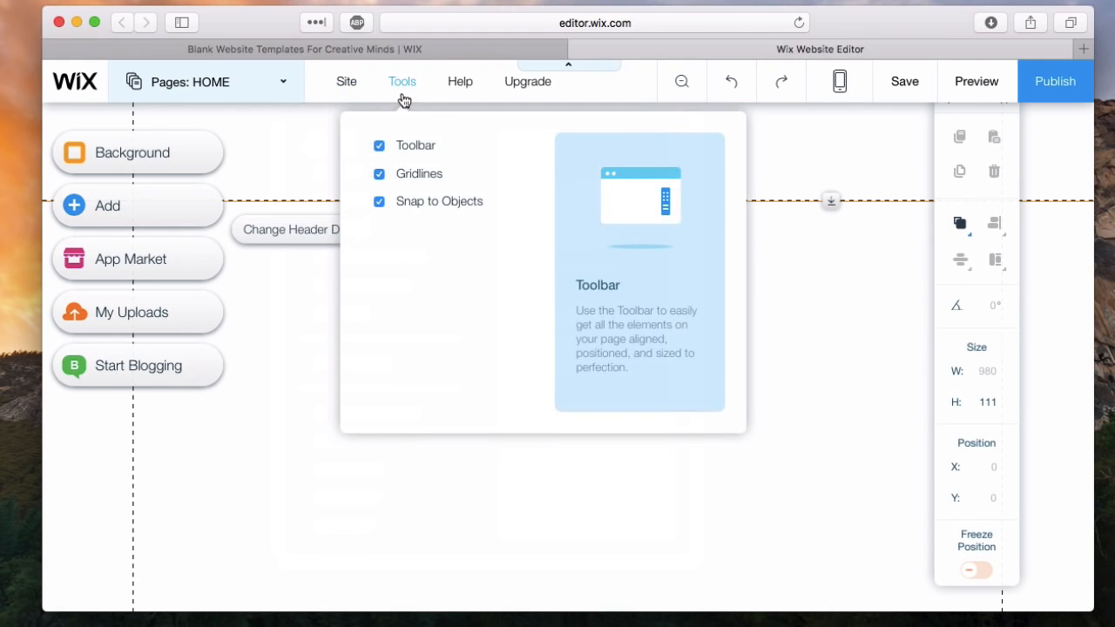
pyautogui.moveTo(455, 100)
pyautogui.moveTo(514, 101)
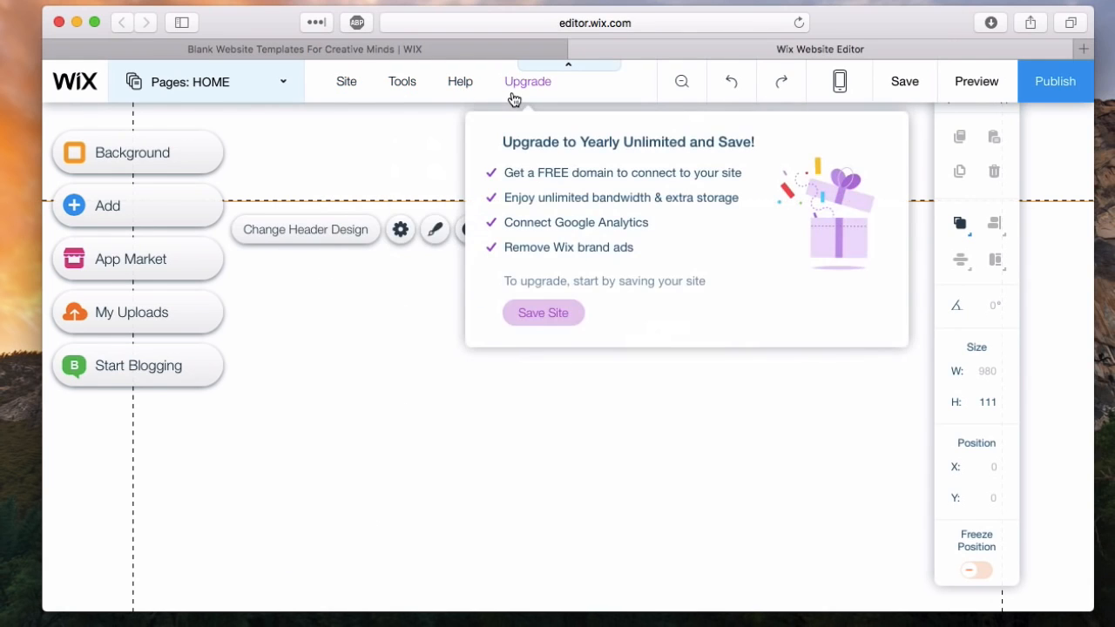
# - View the page in Zoom Out & Reorder mode, and switch the editor to the mobile view and back to desktop
pyautogui.click(681, 87)
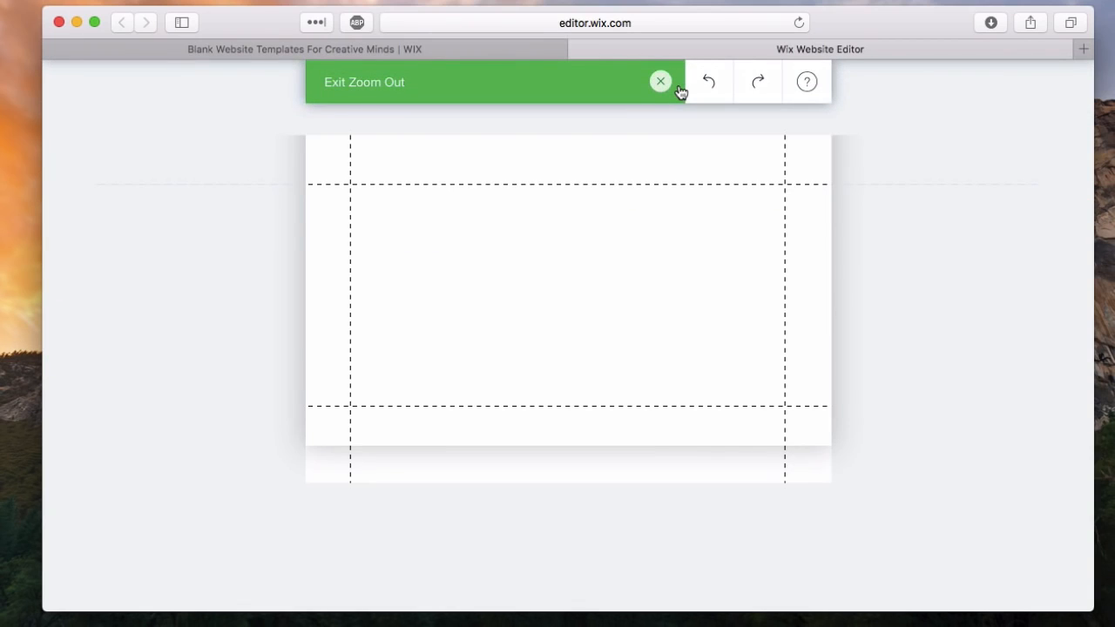
pyautogui.click(661, 84)
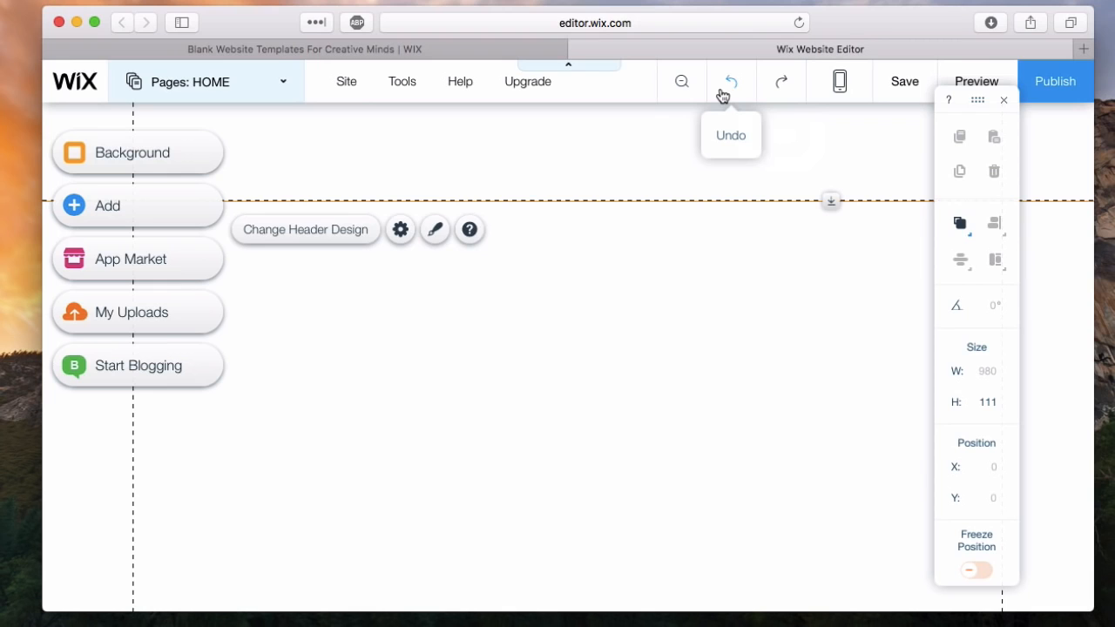
pyautogui.click(842, 87)
pyautogui.click(587, 190)
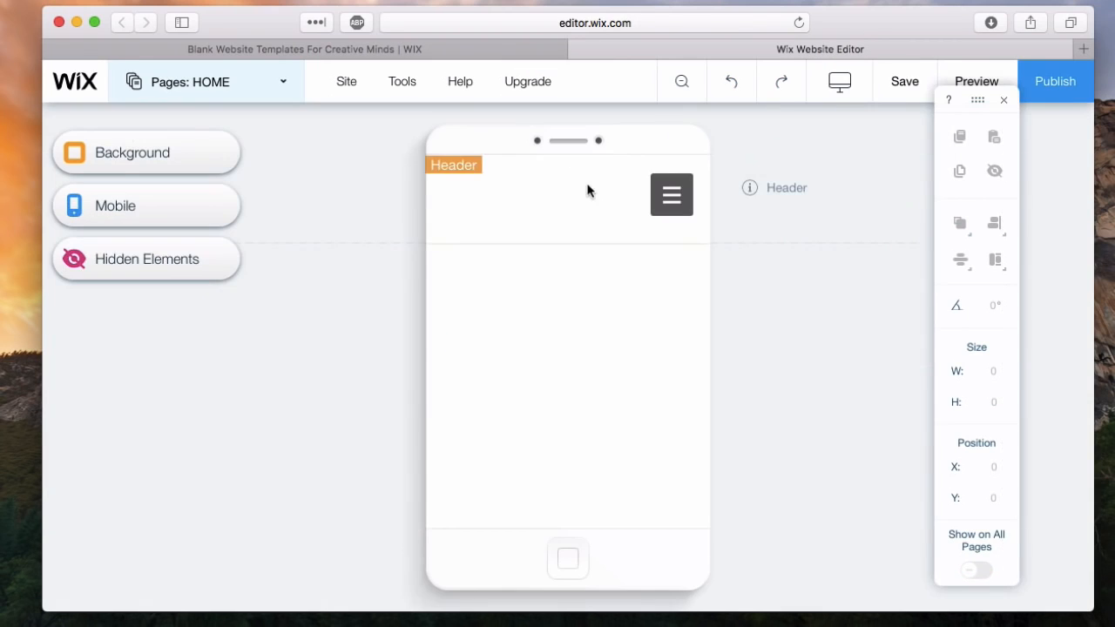
pyautogui.click(832, 106)
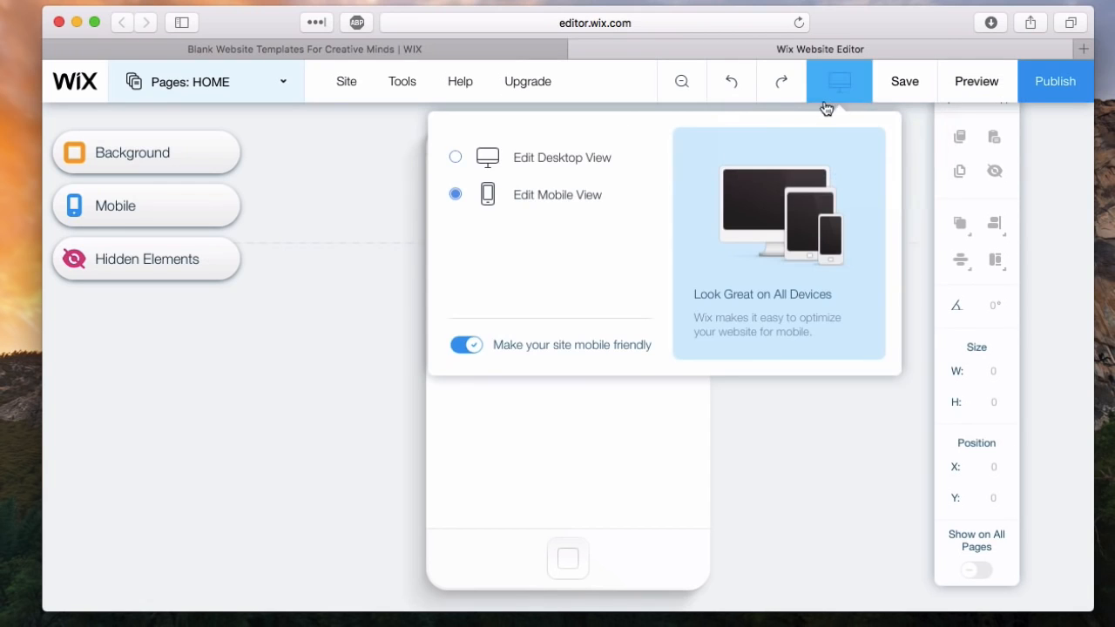
pyautogui.click(592, 161)
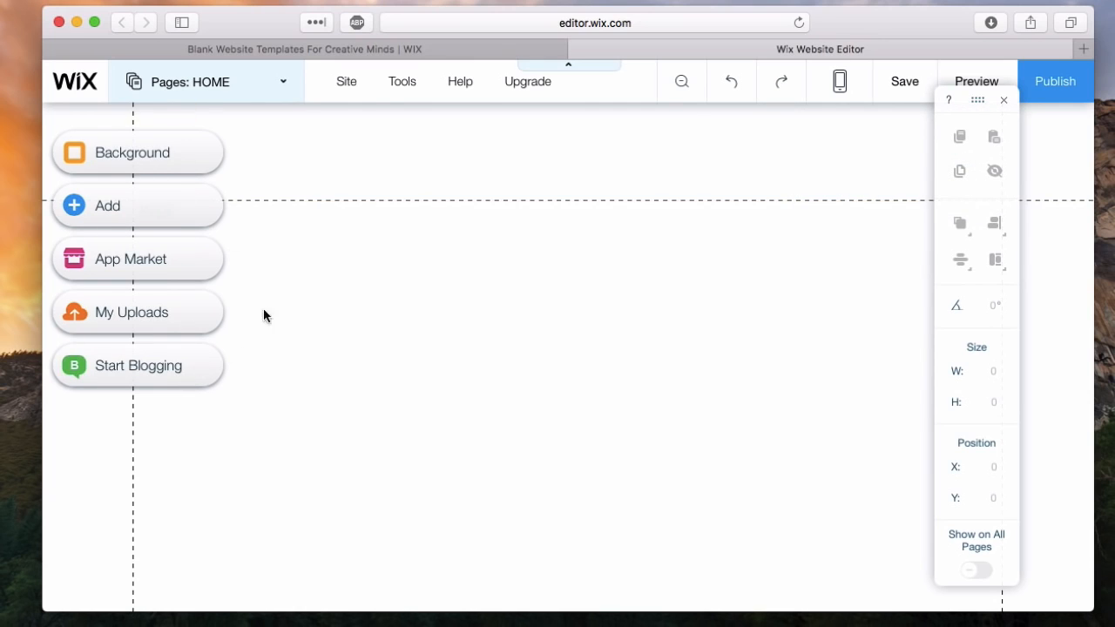
# - Move the floating editing toolbar clear of the header and look through the Background, Add, App Market, My Uploads and Start Blogging options
pyautogui.moveTo(977, 101); pyautogui.dragTo(1011, 157)
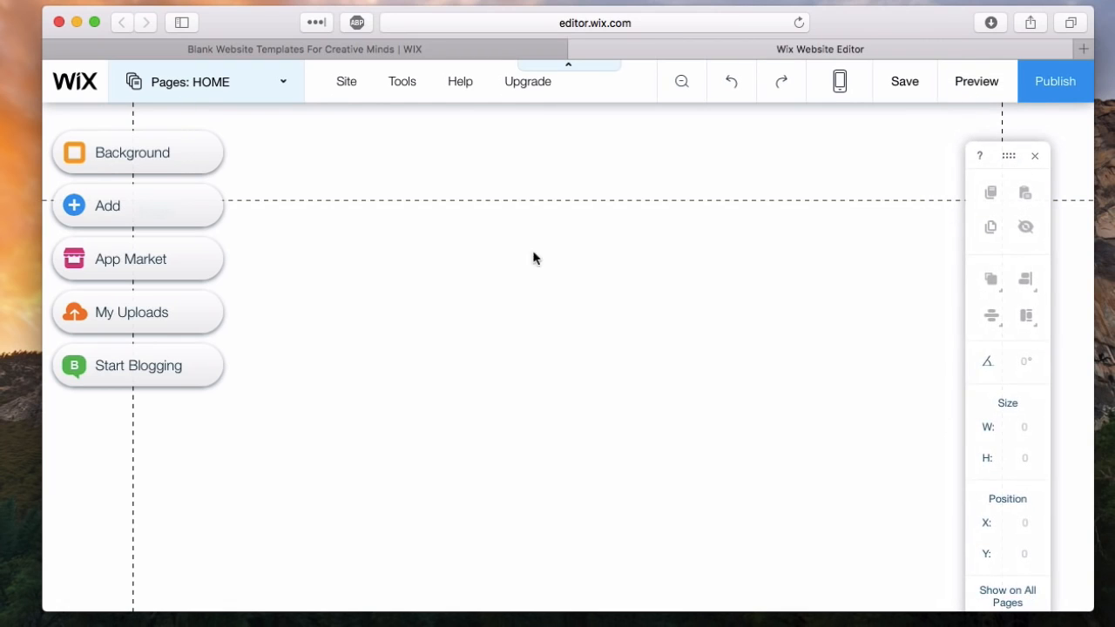
pyautogui.click(99, 159)
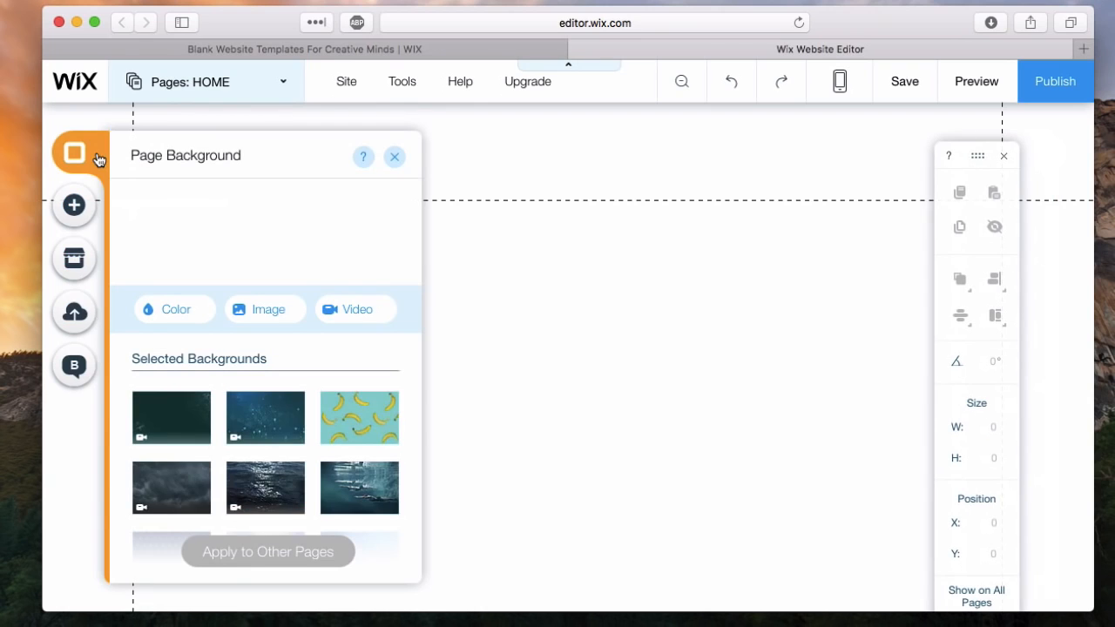
pyautogui.click(72, 206)
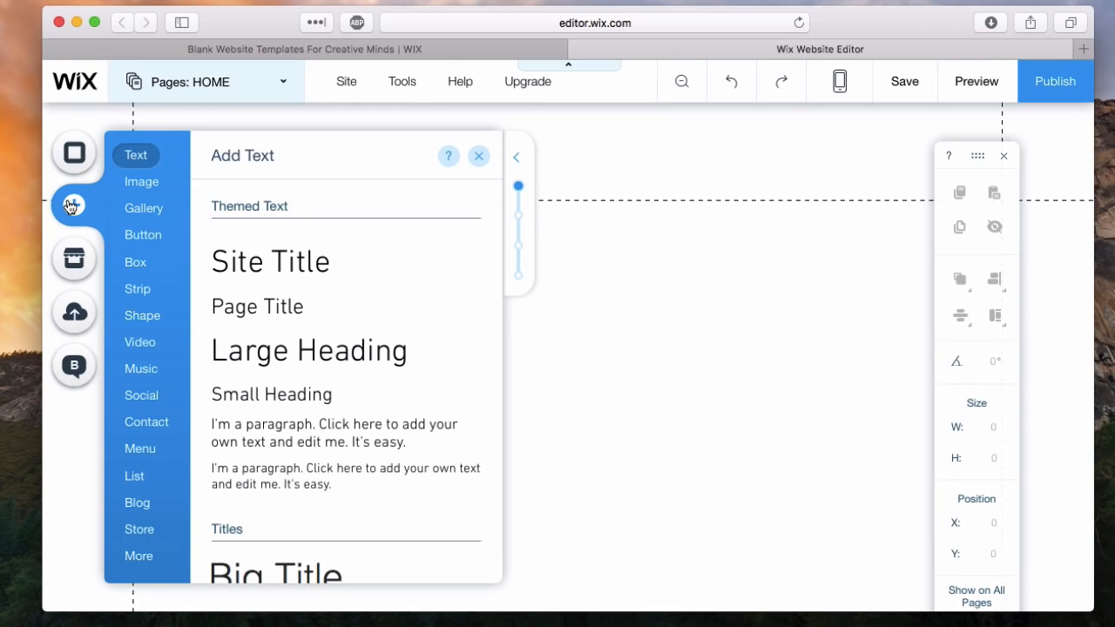
pyautogui.click(75, 257)
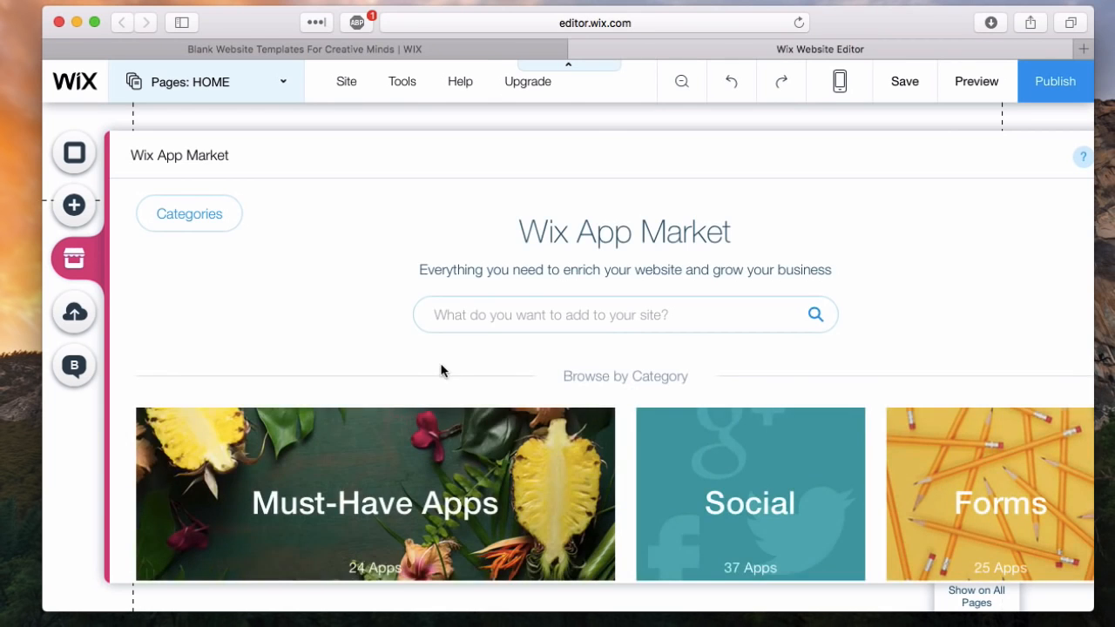
pyautogui.scroll(-5, 443, 373)
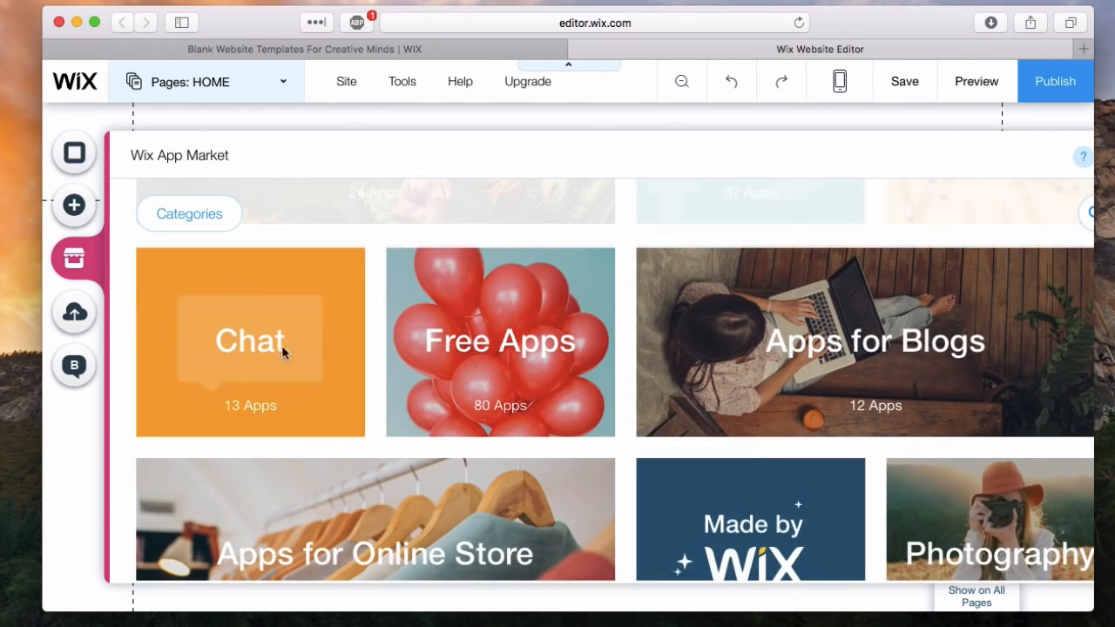
pyautogui.click(66, 319)
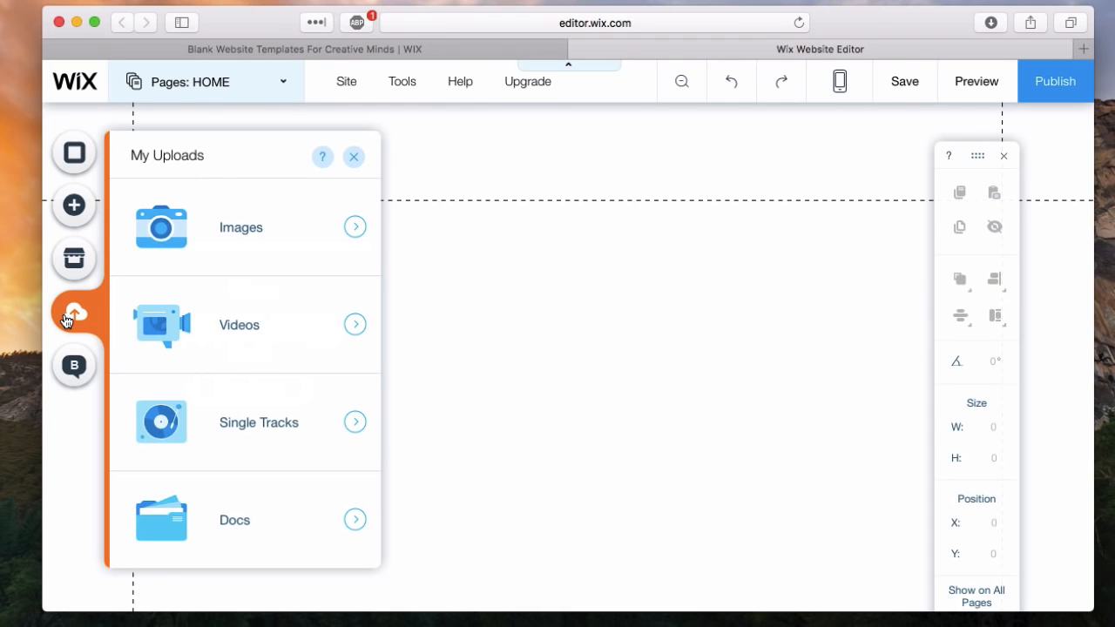
pyautogui.click(74, 364)
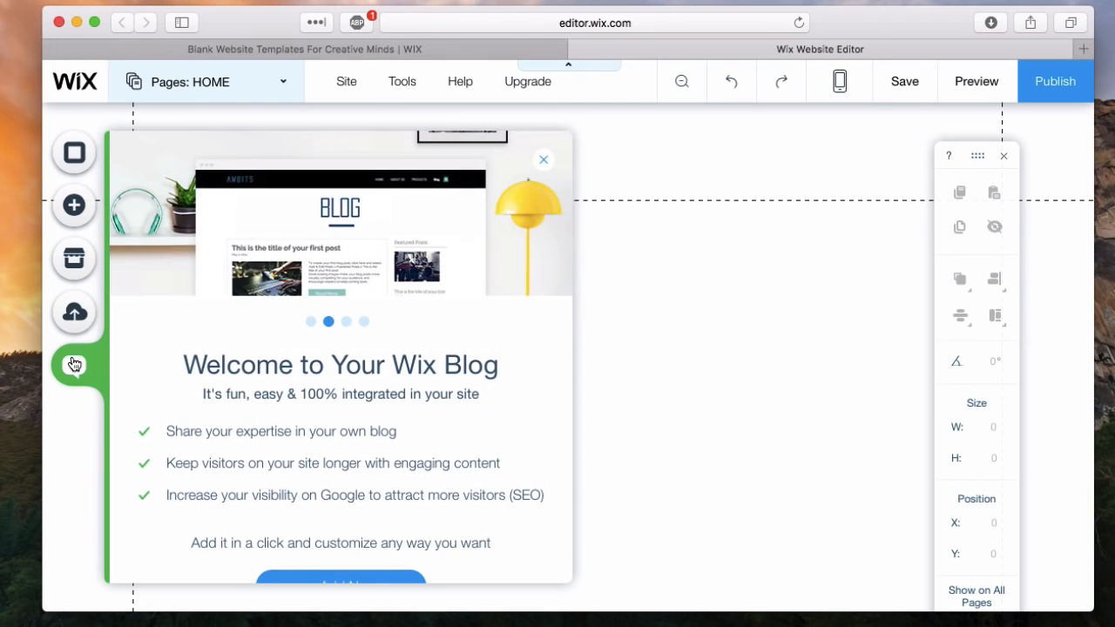
# - Add a Site Title themed text to the page and resize its box to about 321 wide by 75 high
pyautogui.click(75, 208)
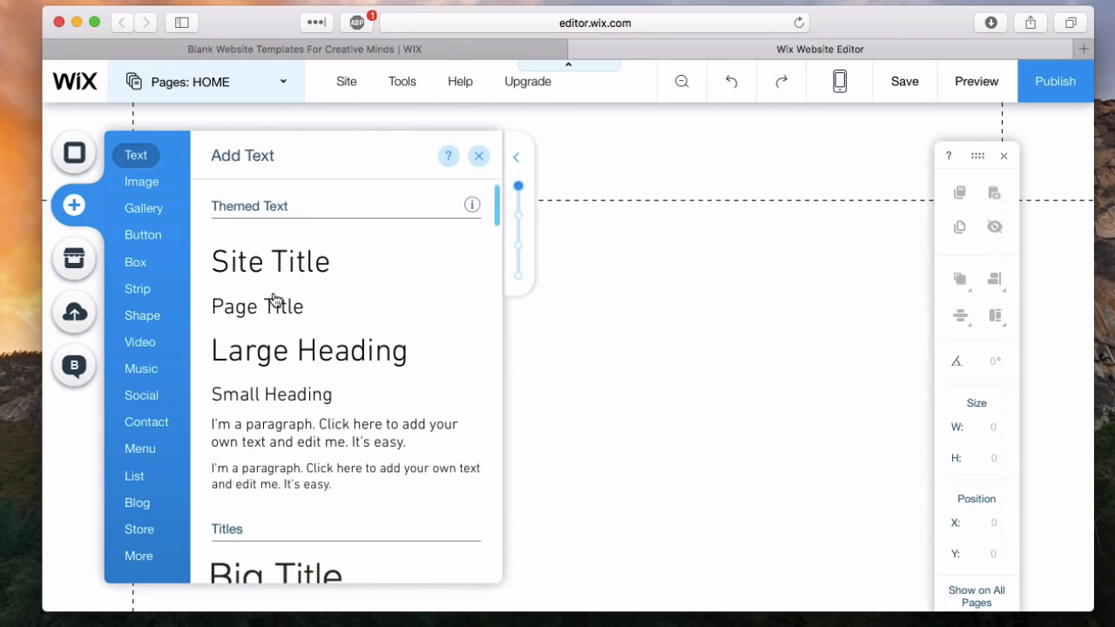
pyautogui.scroll(-10, 273, 299)
pyautogui.scroll(10, 273, 299)
pyautogui.scroll(-2, 275, 292)
pyautogui.scroll(1, 275, 287)
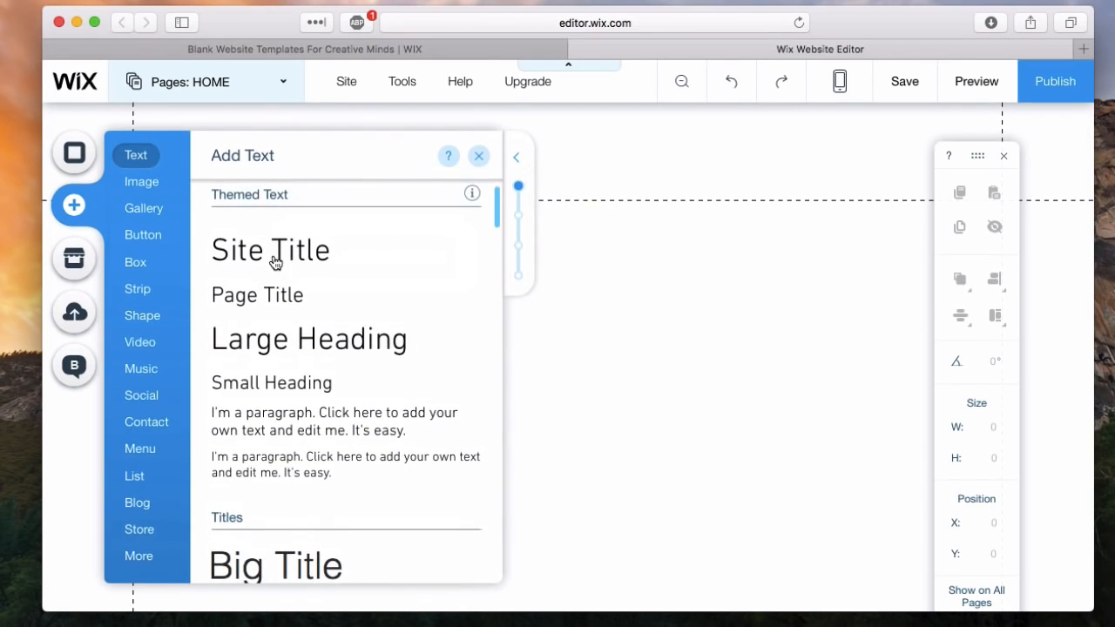
pyautogui.click(273, 250)
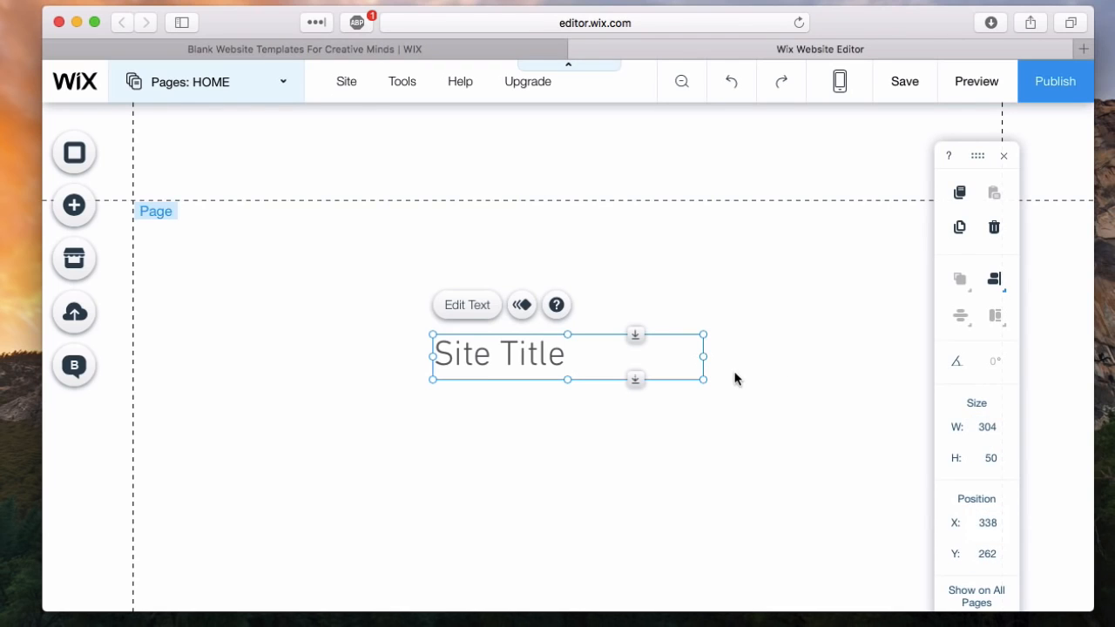
pyautogui.moveTo(704, 358); pyautogui.dragTo(719, 330)
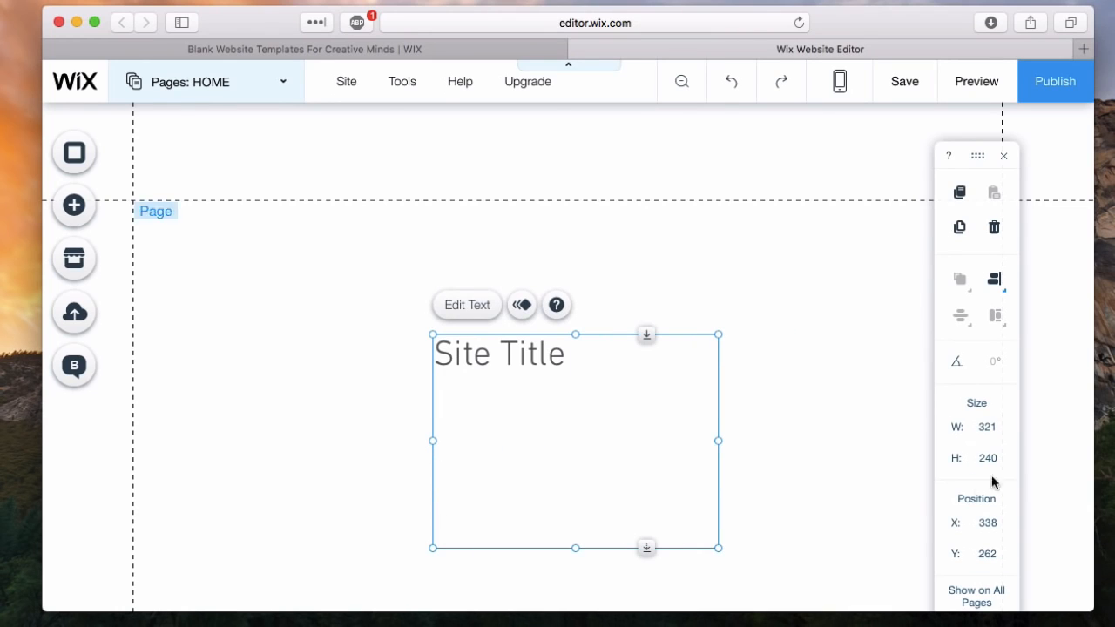
pyautogui.moveTo(573, 548); pyautogui.dragTo(567, 401)
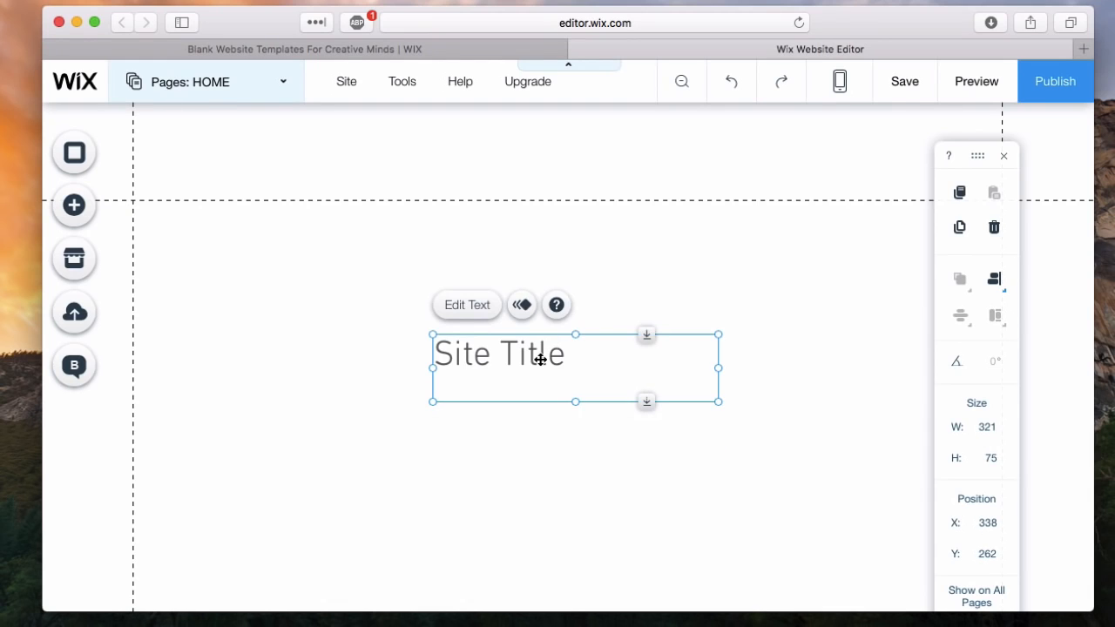
# - Replace the title text with Foodie and set its font size to 70 px
pyautogui.doubleClick(541, 359)
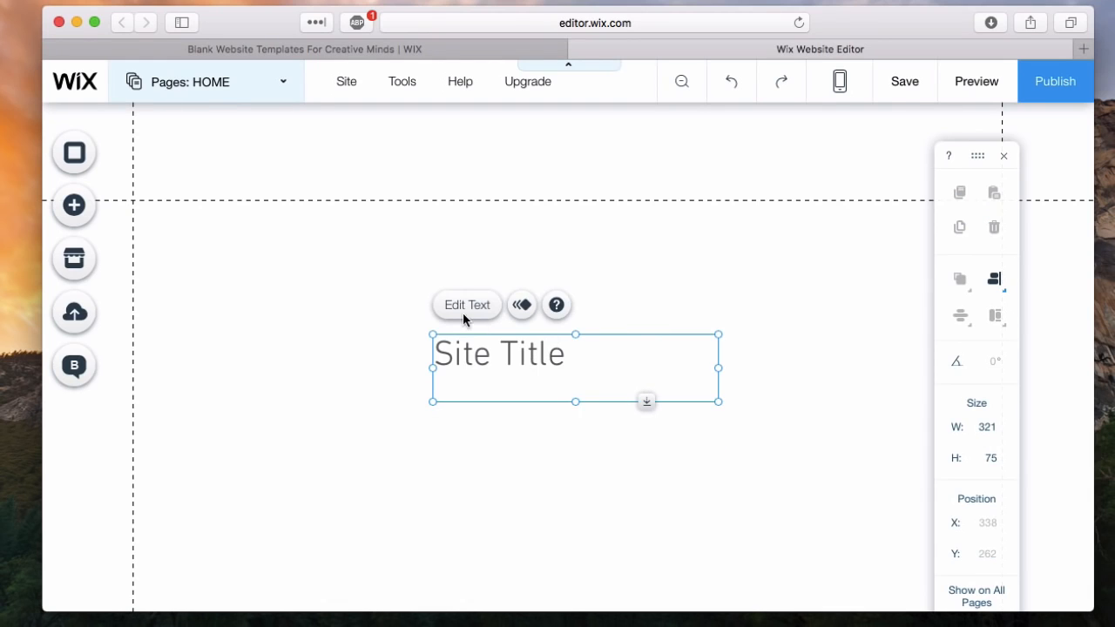
pyautogui.doubleClick(527, 350)
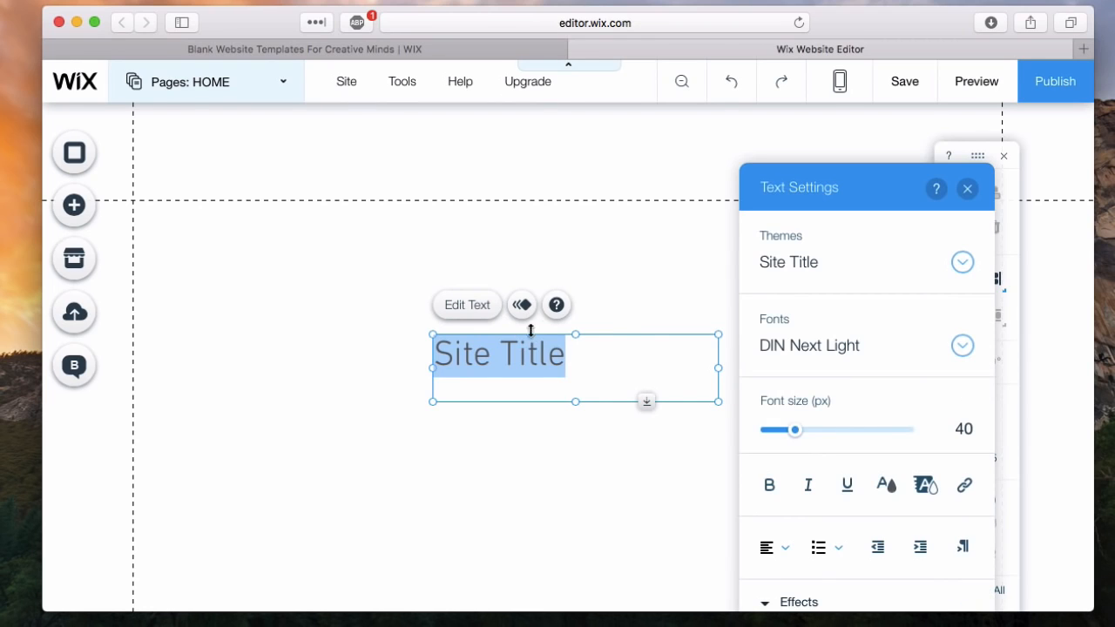
pyautogui.write('Foodie')
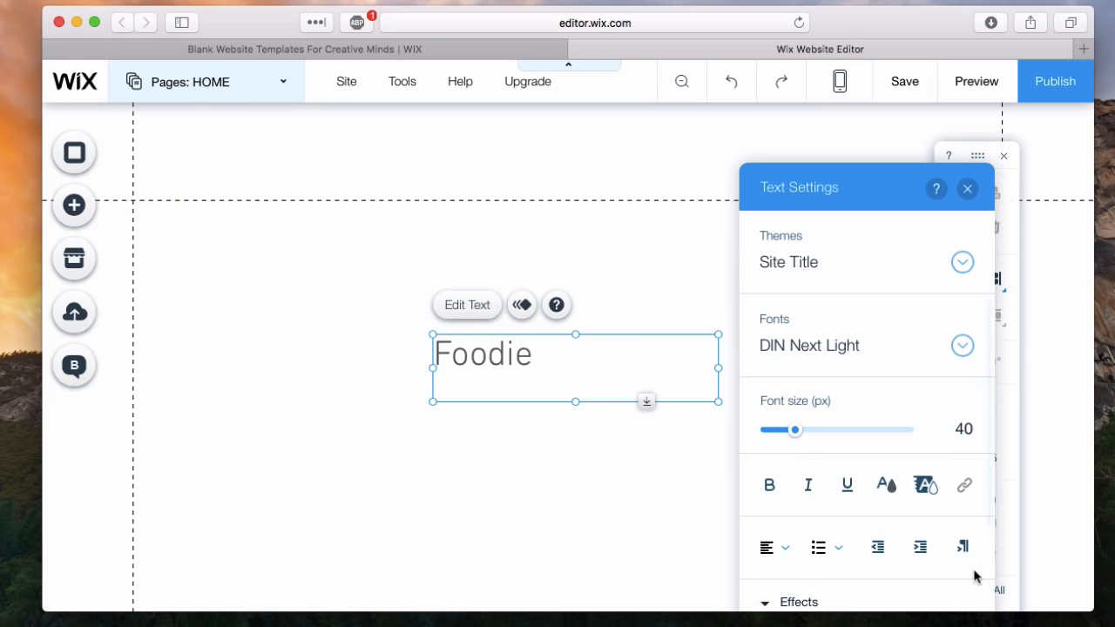
pyautogui.press('super+a')
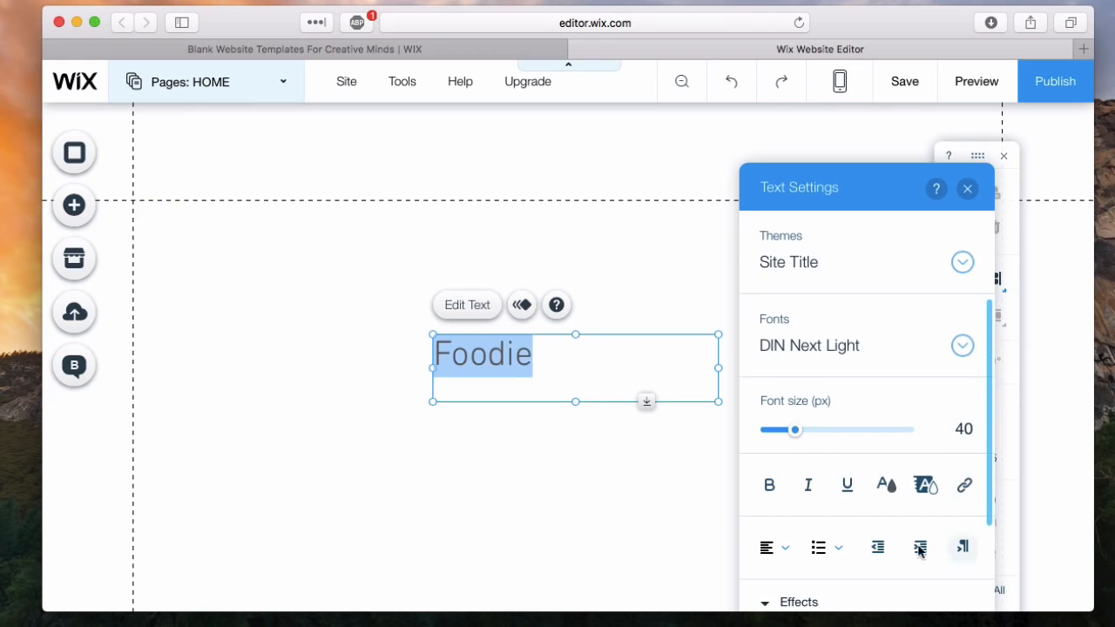
pyautogui.click(821, 428)
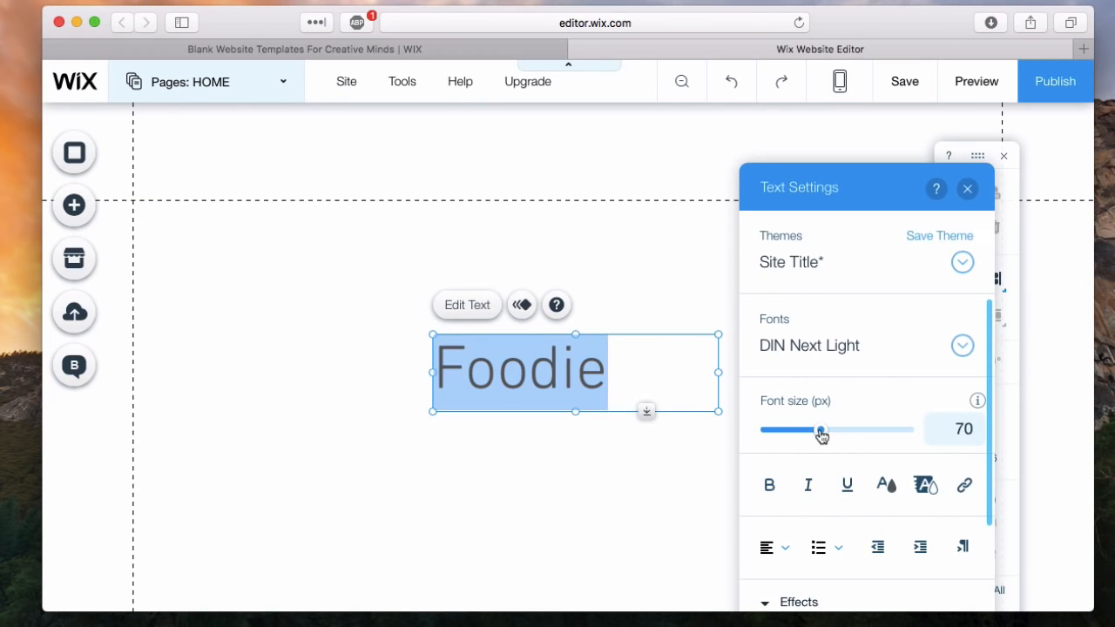
pyautogui.scroll(-2, 846, 486)
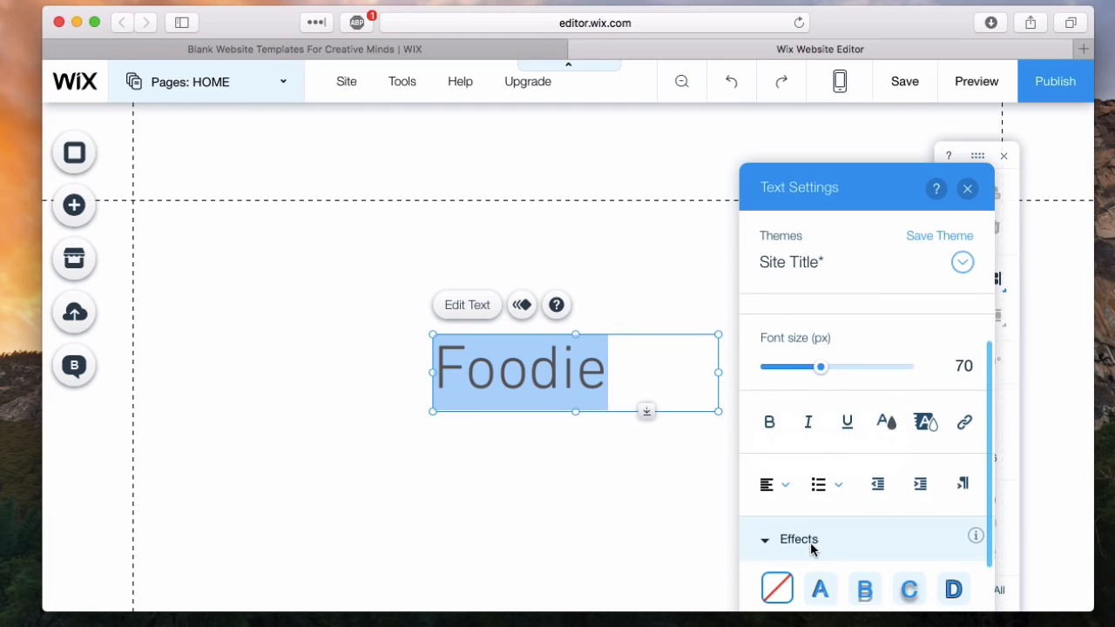
pyautogui.click(771, 423)
pyautogui.click(630, 483)
# - Move the Foodie title into the header at about X 368, Y 25, and check where the footer area is
pyautogui.moveTo(550, 386); pyautogui.dragTo(579, 170)
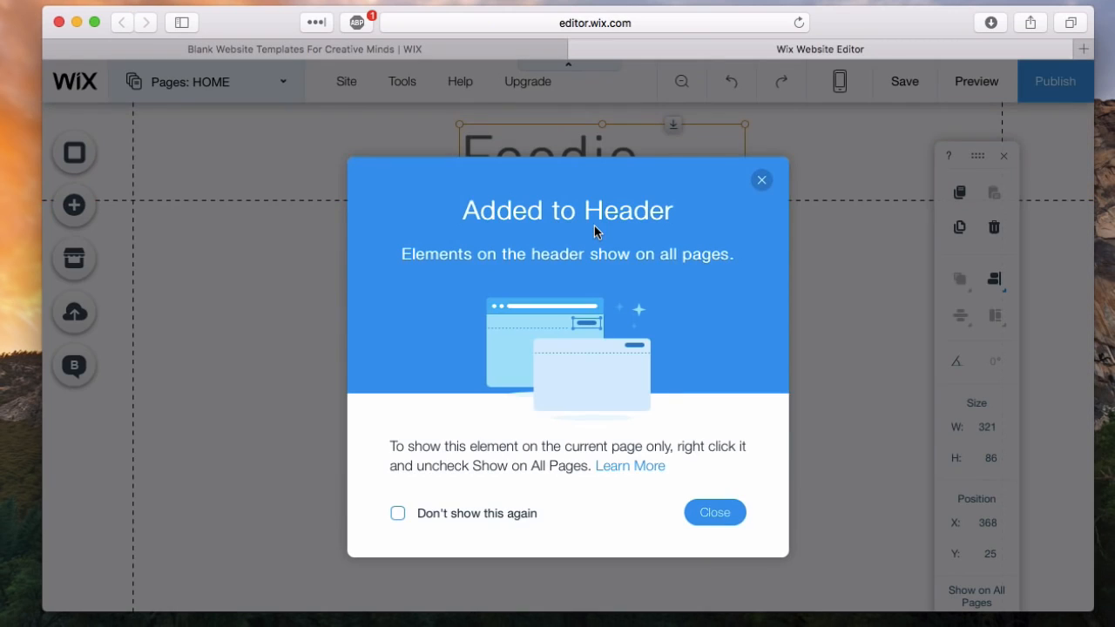
pyautogui.click(715, 511)
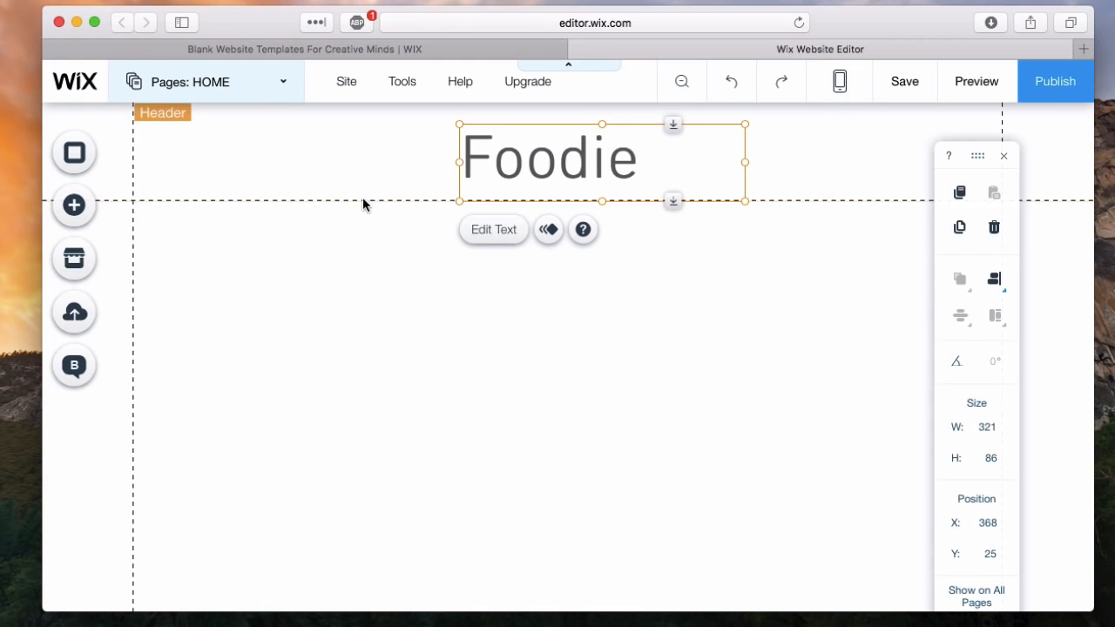
pyautogui.scroll(-5, 314, 348)
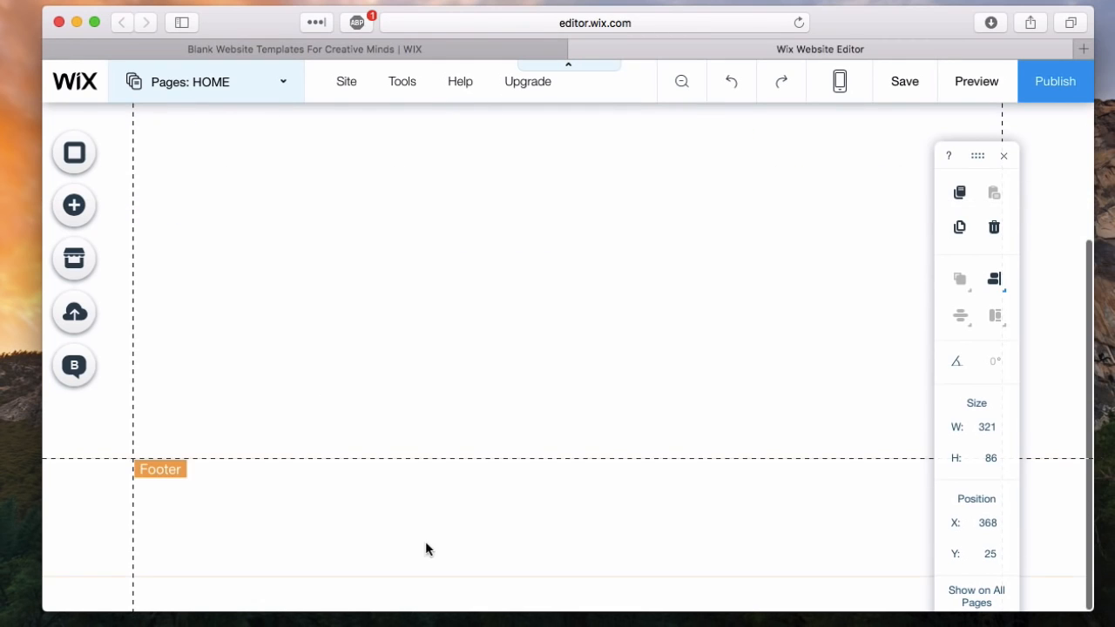
pyautogui.scroll(5, 665, 353)
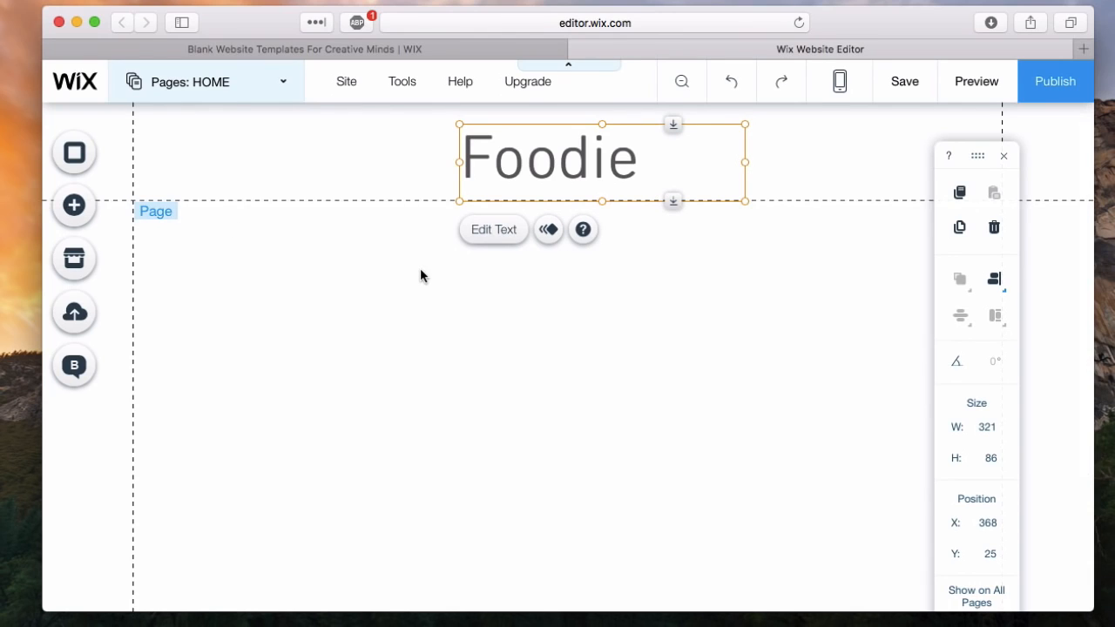
# - Add a second Site Title text to the page body and delete it
pyautogui.click(78, 203)
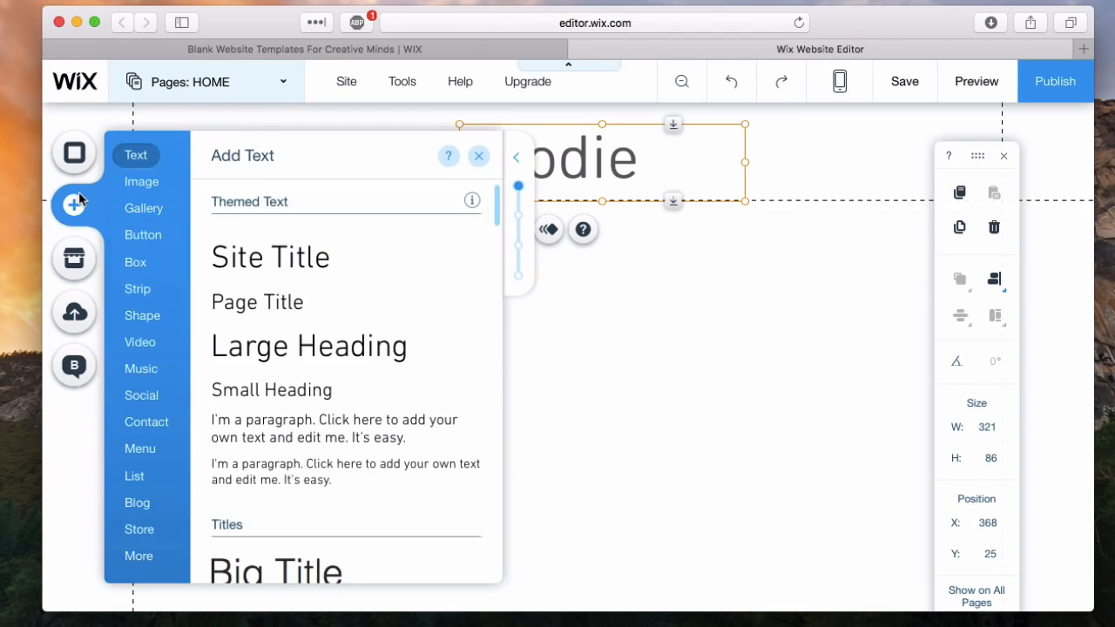
pyautogui.click(265, 257)
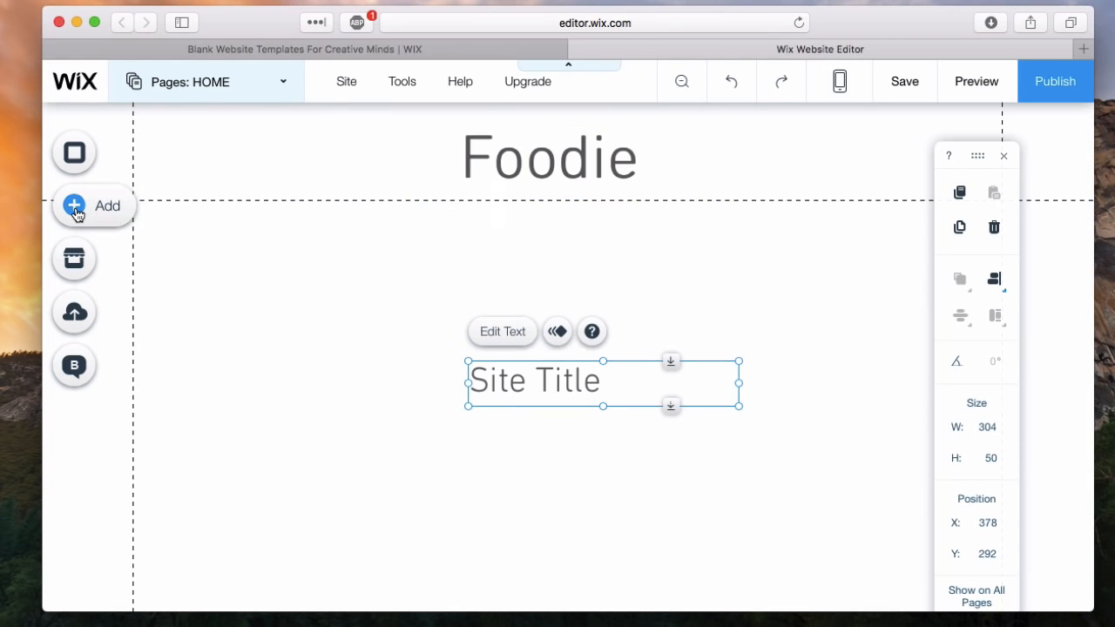
pyautogui.click(77, 215)
pyautogui.click(610, 430)
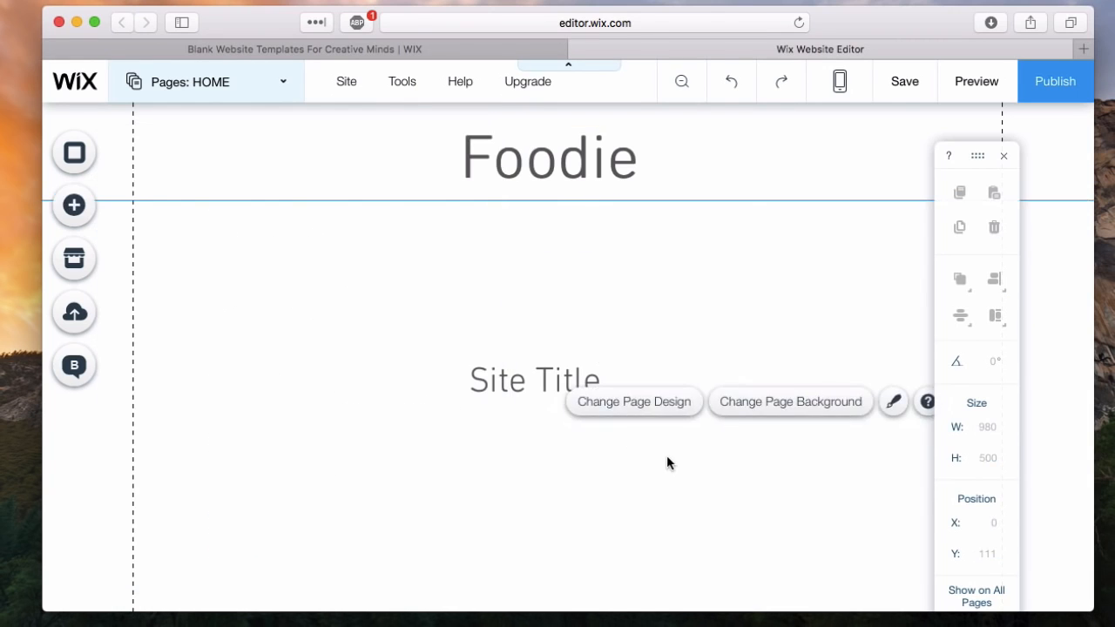
pyautogui.click(512, 384)
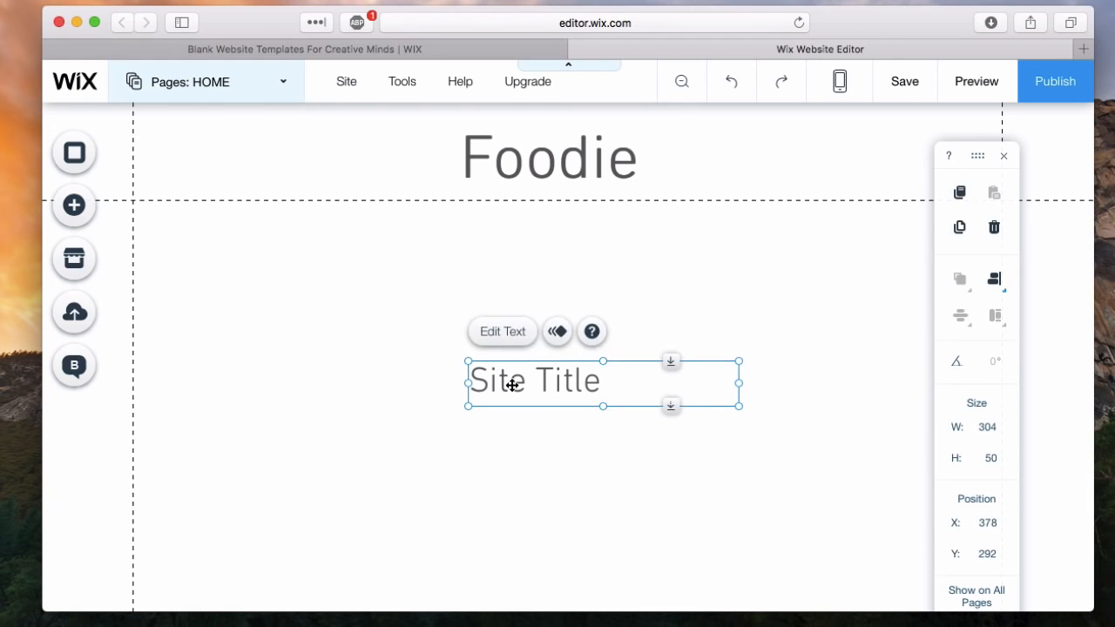
pyautogui.press('Delete')
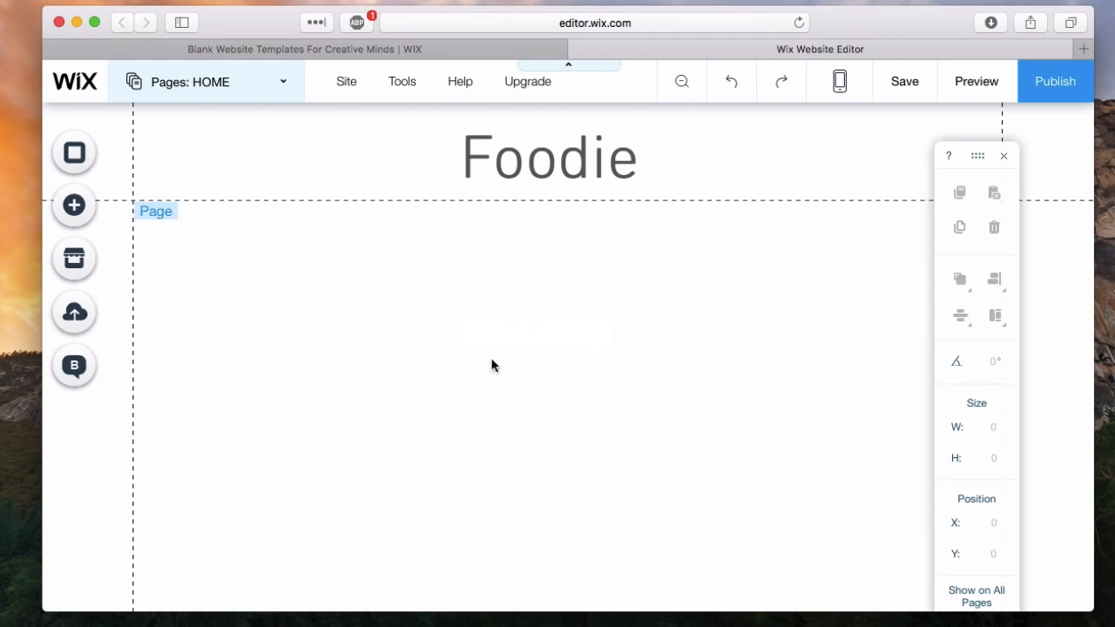
# - Add a Classic (Black) strip to the page directly below the header
pyautogui.click(77, 216)
pyautogui.click(138, 293)
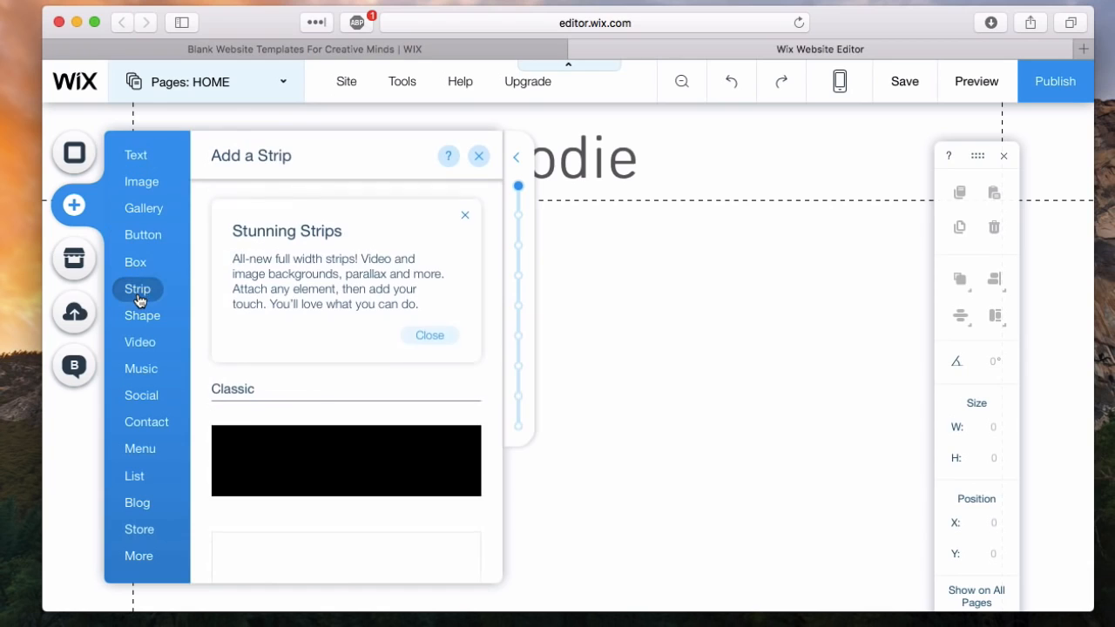
pyautogui.scroll(-3, 294, 451)
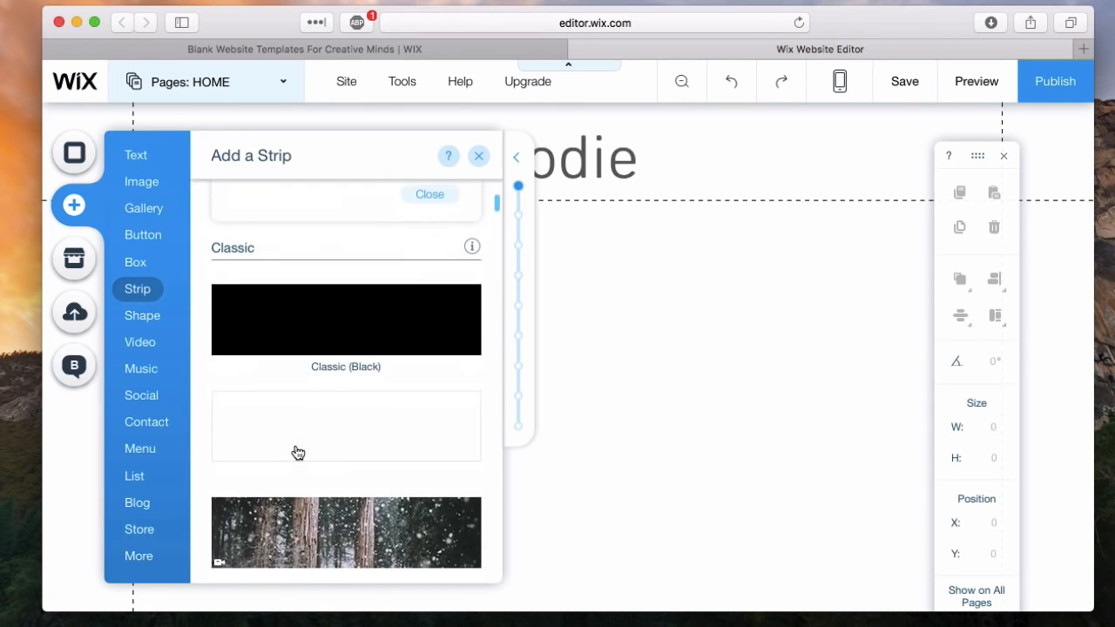
pyautogui.click(338, 350)
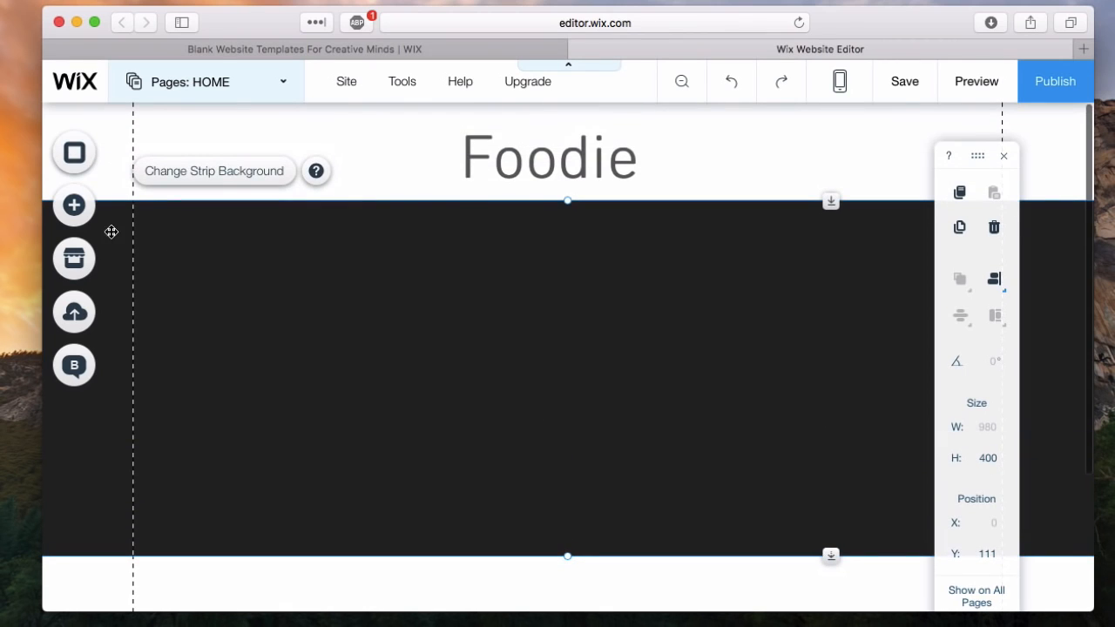
# - Add a Slideshow (photo reel) slider gallery and place it on the black strip at about X 187, Y 146
pyautogui.click(74, 205)
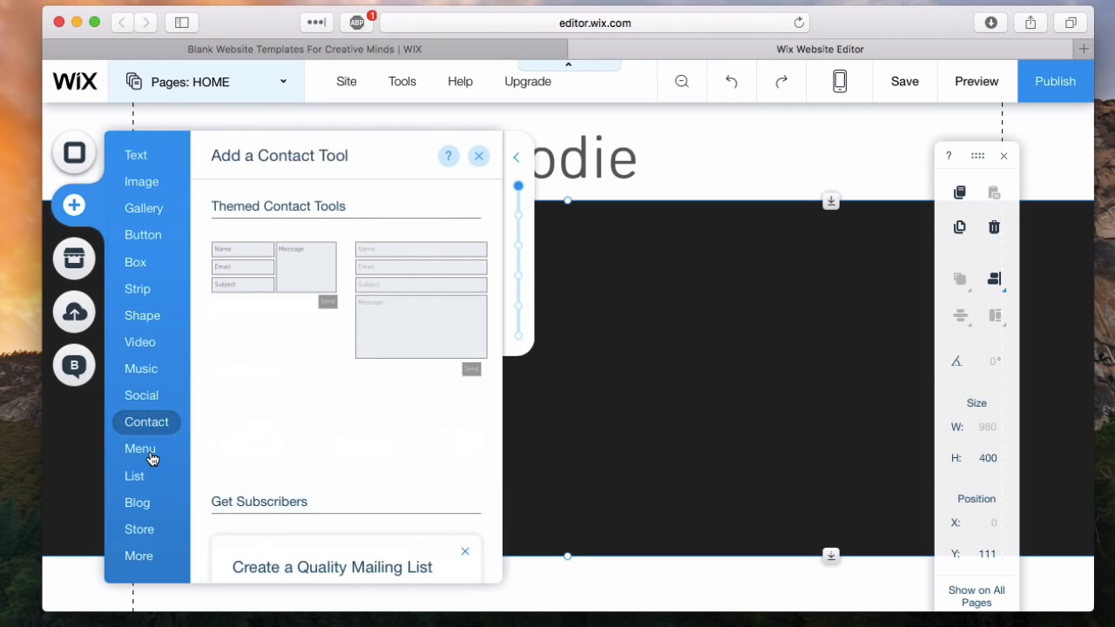
pyautogui.moveTo(153, 454)
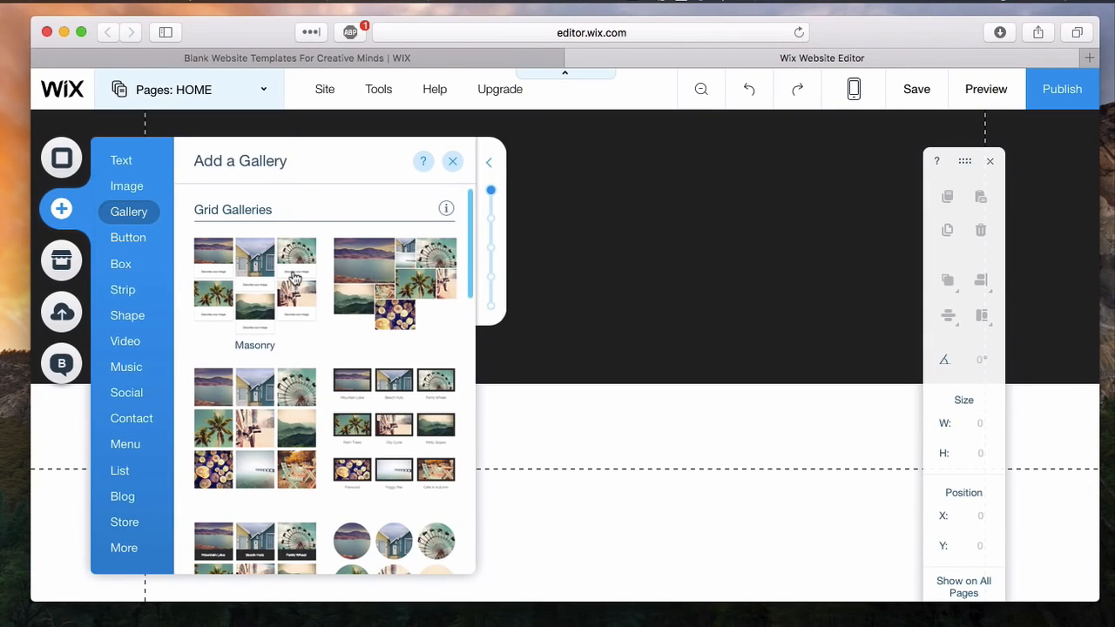
pyautogui.scroll(-2, 295, 277)
pyautogui.scroll(-6, 294, 277)
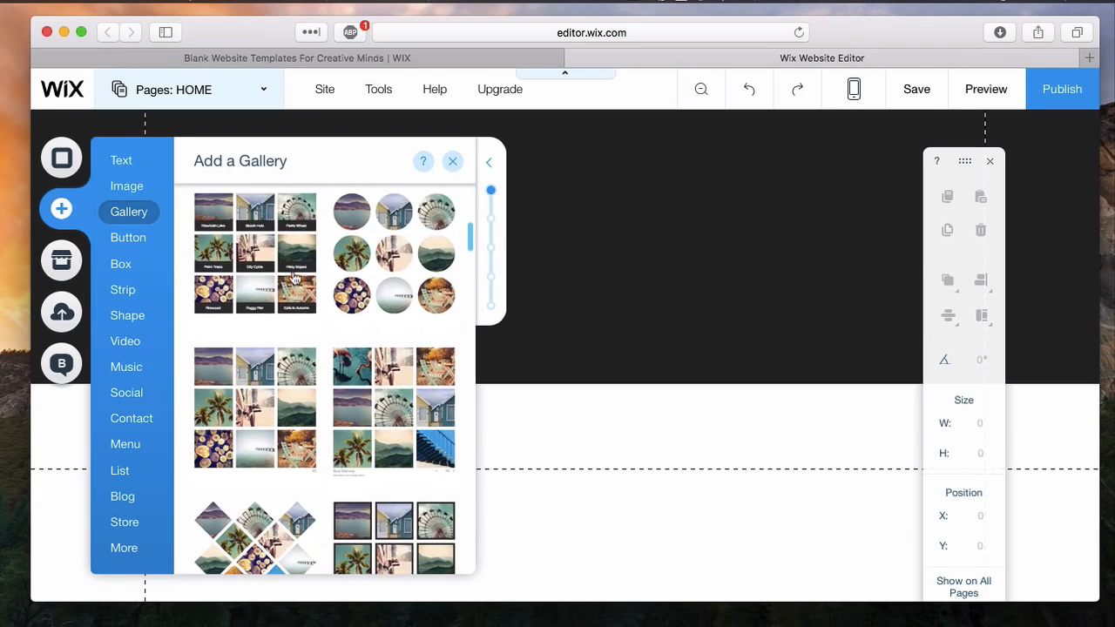
pyautogui.scroll(-8, 294, 277)
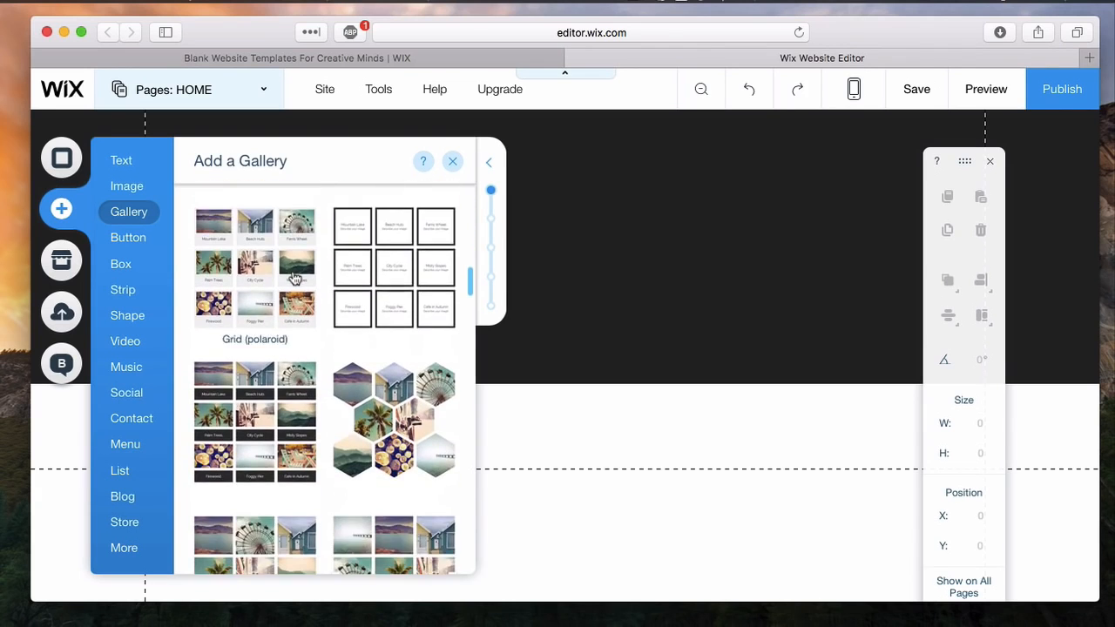
pyautogui.scroll(-6, 295, 277)
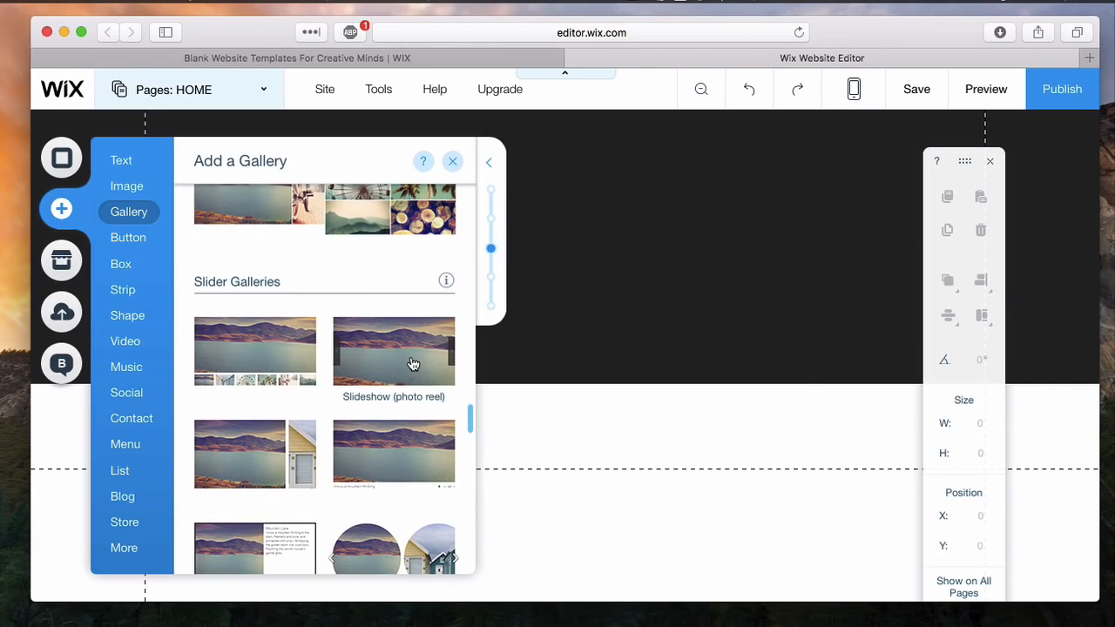
pyautogui.click(413, 365)
pyautogui.scroll(4, 689, 302)
pyautogui.moveTo(622, 431); pyautogui.dragTo(606, 283)
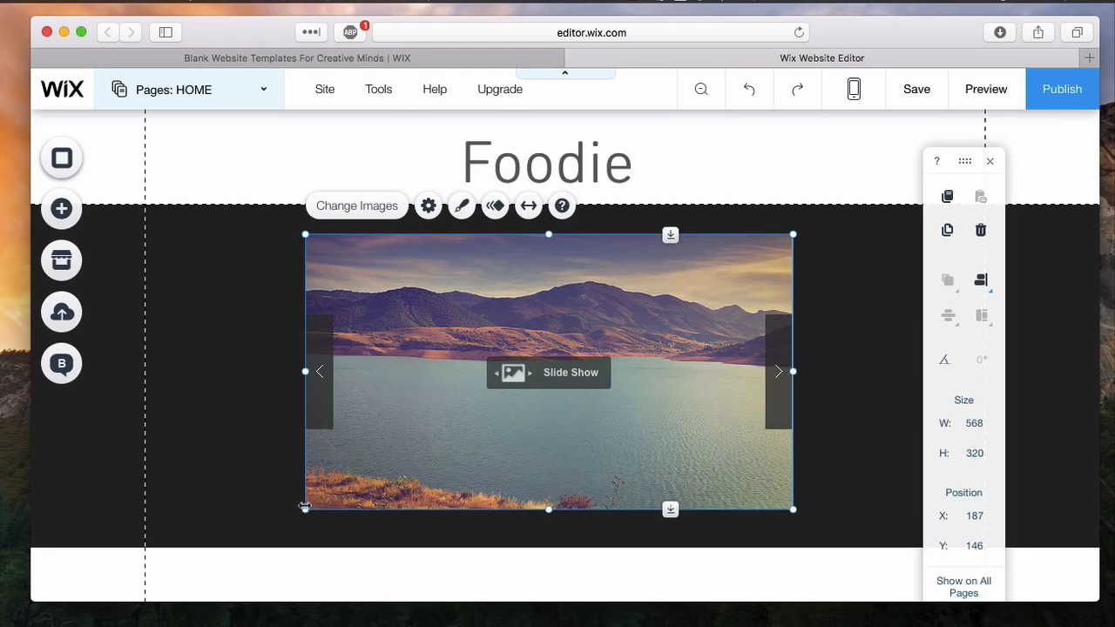
# - Stretch the slideshow to the full width between the page gridlines, about 381 px high, with its edge at X 0, Y 120
pyautogui.moveTo(304, 505); pyautogui.dragTo(177, 495)
pyautogui.moveTo(361, 423); pyautogui.dragTo(439, 454)
pyautogui.moveTo(838, 375); pyautogui.dragTo(1032, 376)
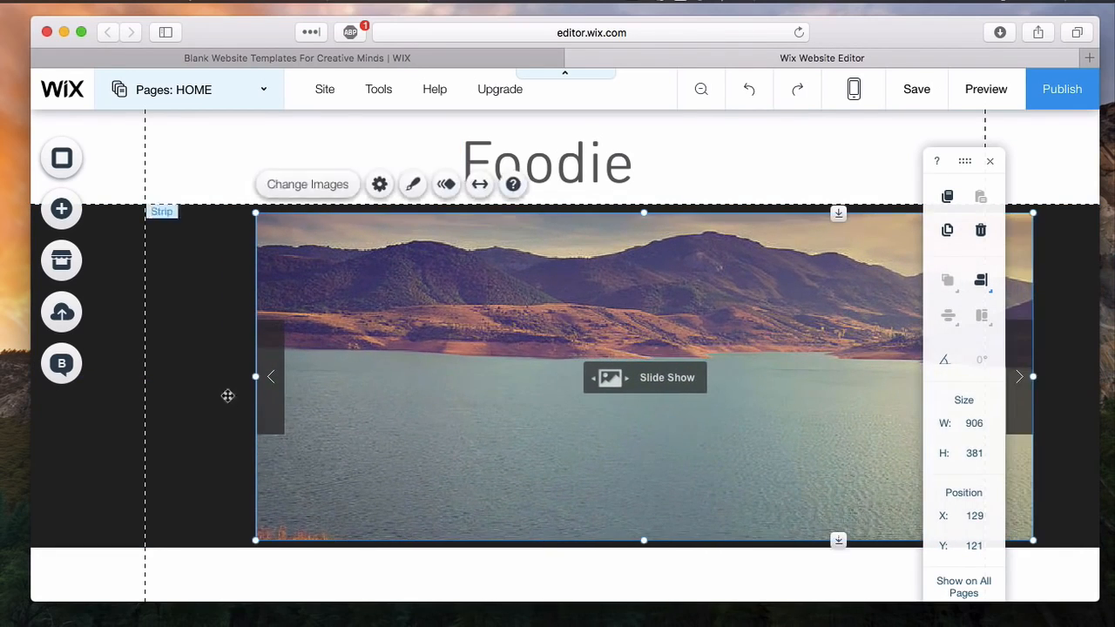
pyautogui.moveTo(255, 376); pyautogui.dragTo(176, 376)
pyautogui.moveTo(411, 374); pyautogui.dragTo(386, 372)
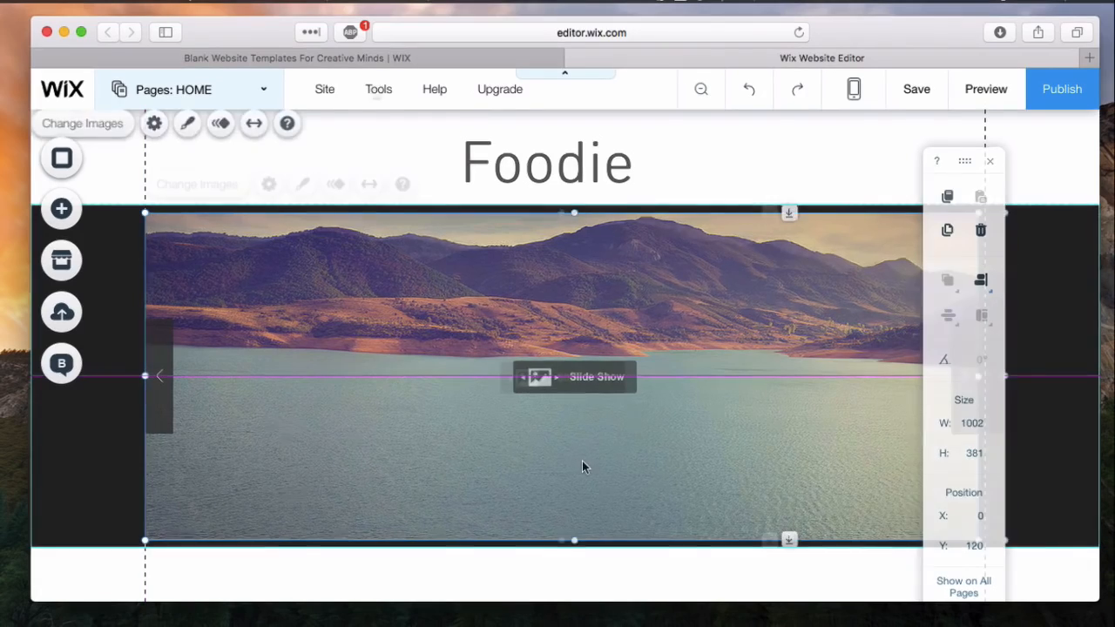
# - Hide the editor's Toolbar and show it again, leaving the slideshow deselected
pyautogui.moveTo(373, 96)
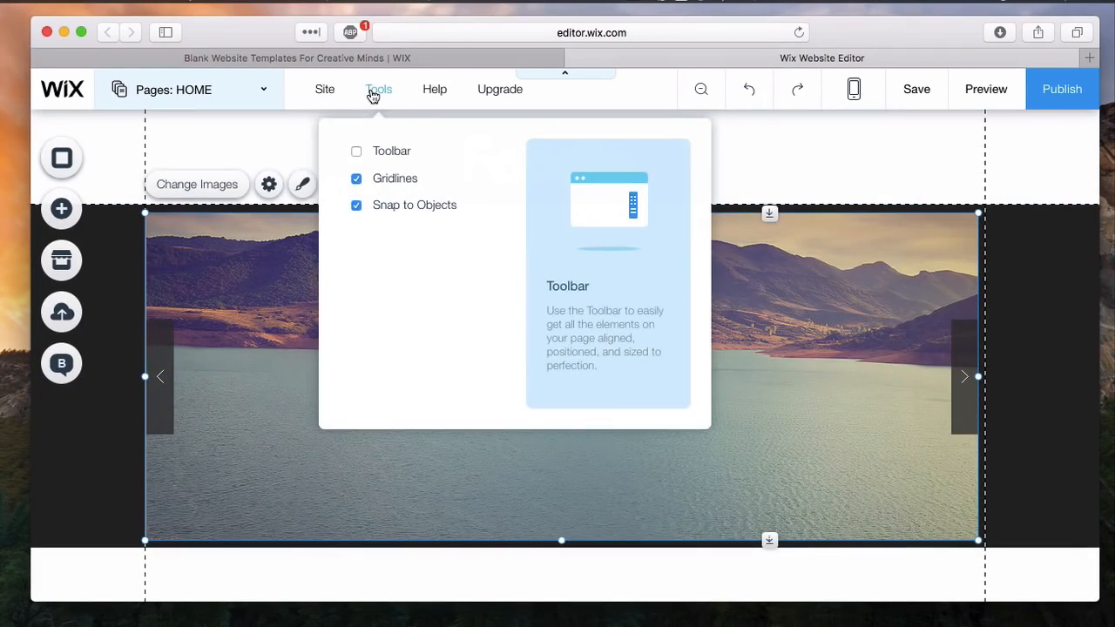
pyautogui.click(360, 150)
pyautogui.click(393, 592)
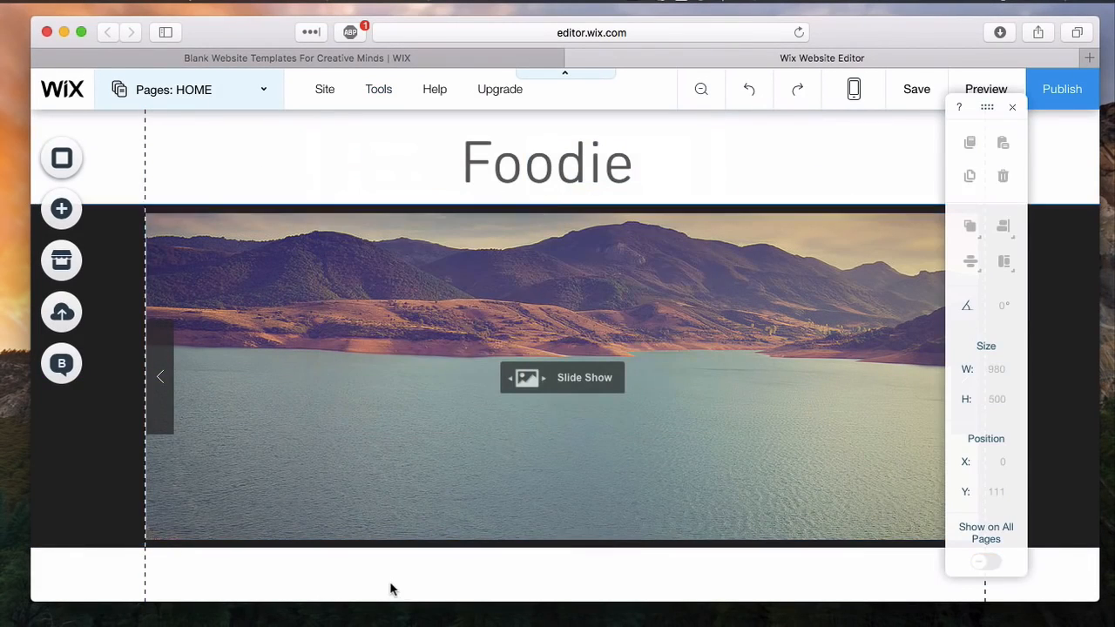
# - Add a rounded blue container box and place it below the strip at about X 30, Y 520
pyautogui.scroll(-2, 391, 590)
pyautogui.scroll(-1, 391, 590)
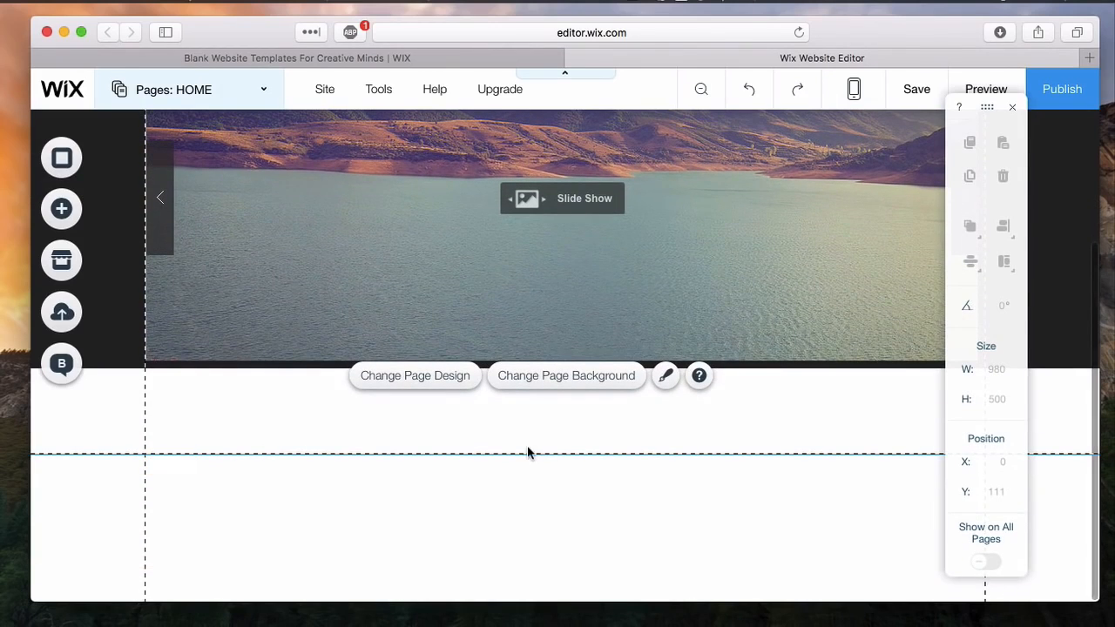
pyautogui.click(67, 210)
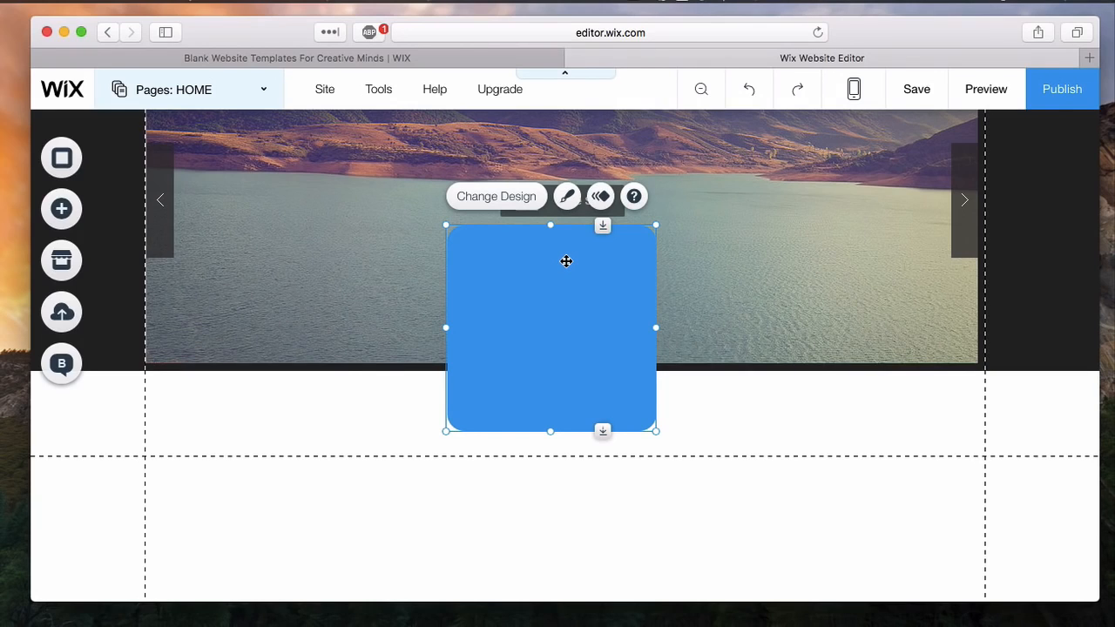
pyautogui.moveTo(550, 268); pyautogui.dragTo(290, 413)
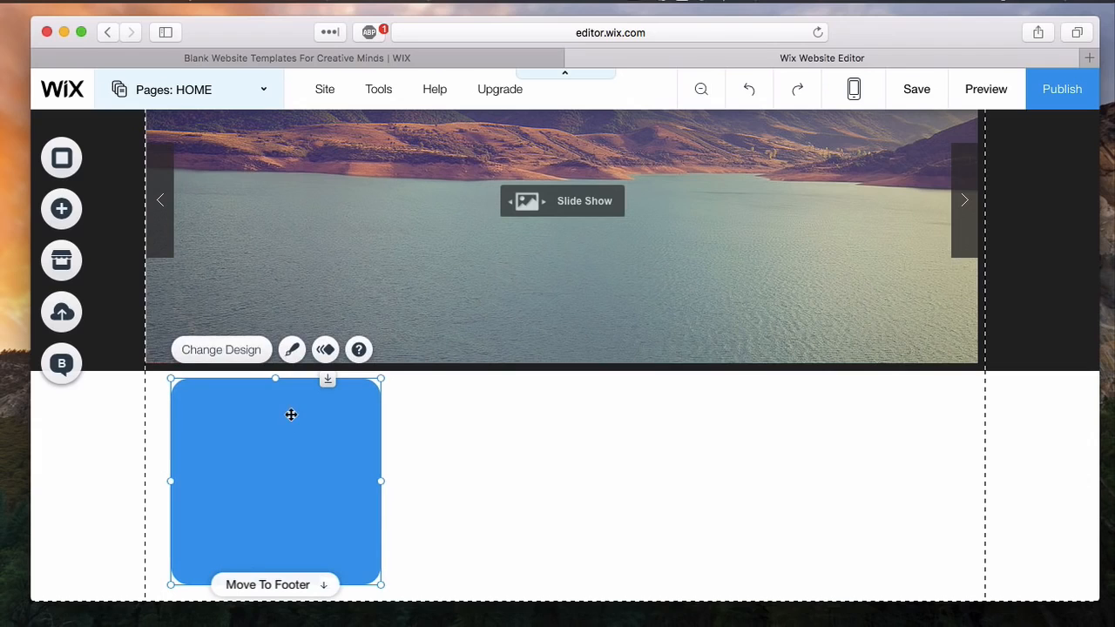
pyautogui.scroll(-1, 496, 470)
pyautogui.click(496, 468)
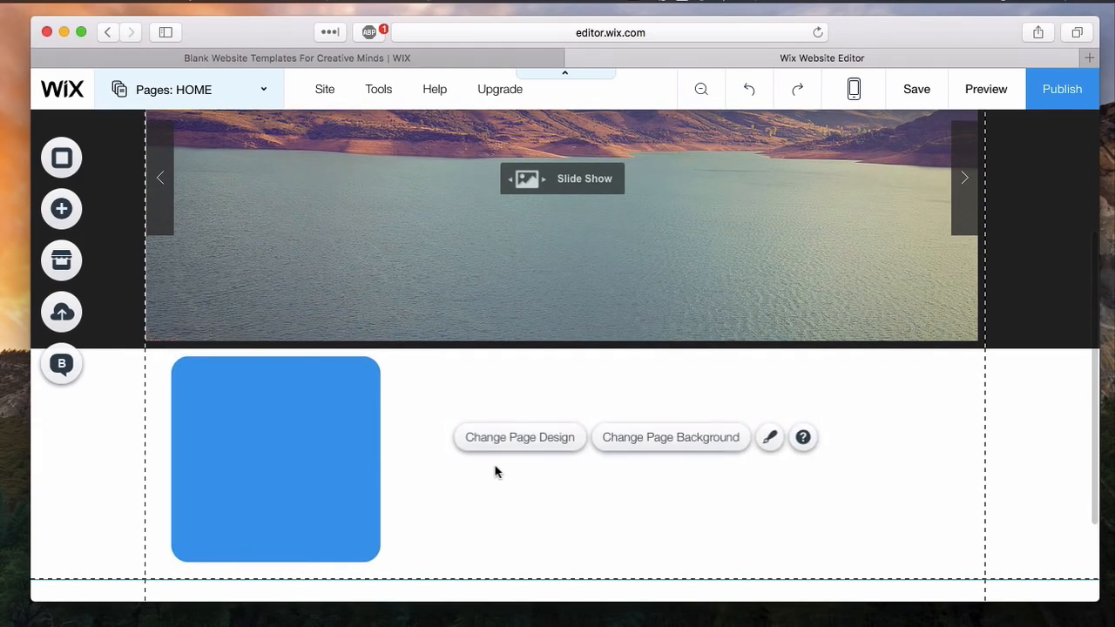
# - Duplicate the blue box twice and arrange the three boxes in an evenly spaced row, the last at X 710, Y 520
pyautogui.click(344, 429)
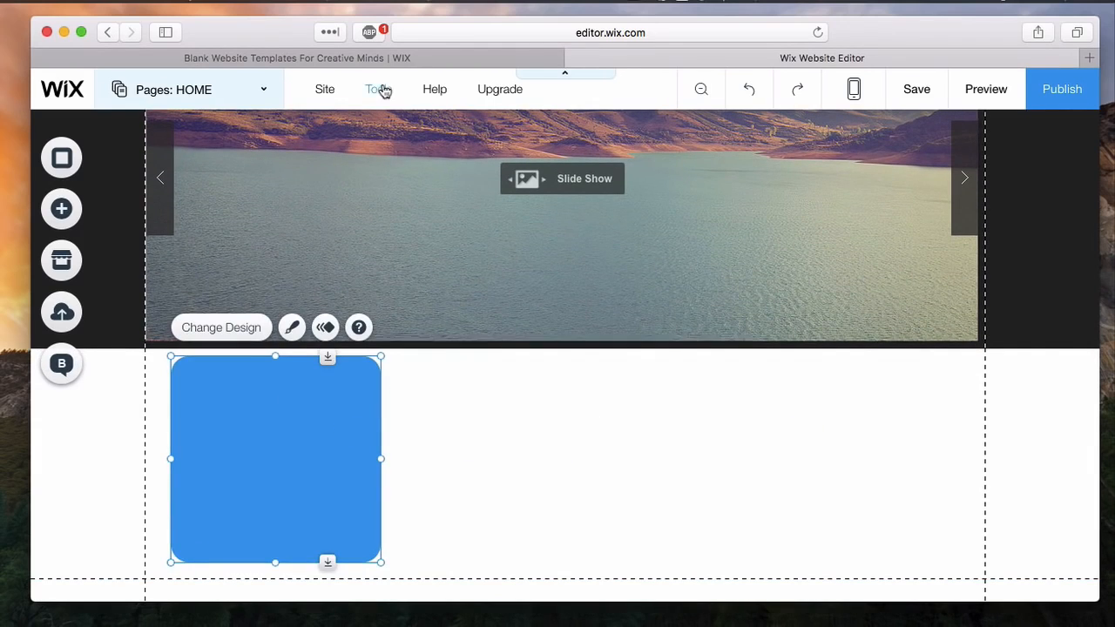
pyautogui.moveTo(396, 104)
pyautogui.click(362, 151)
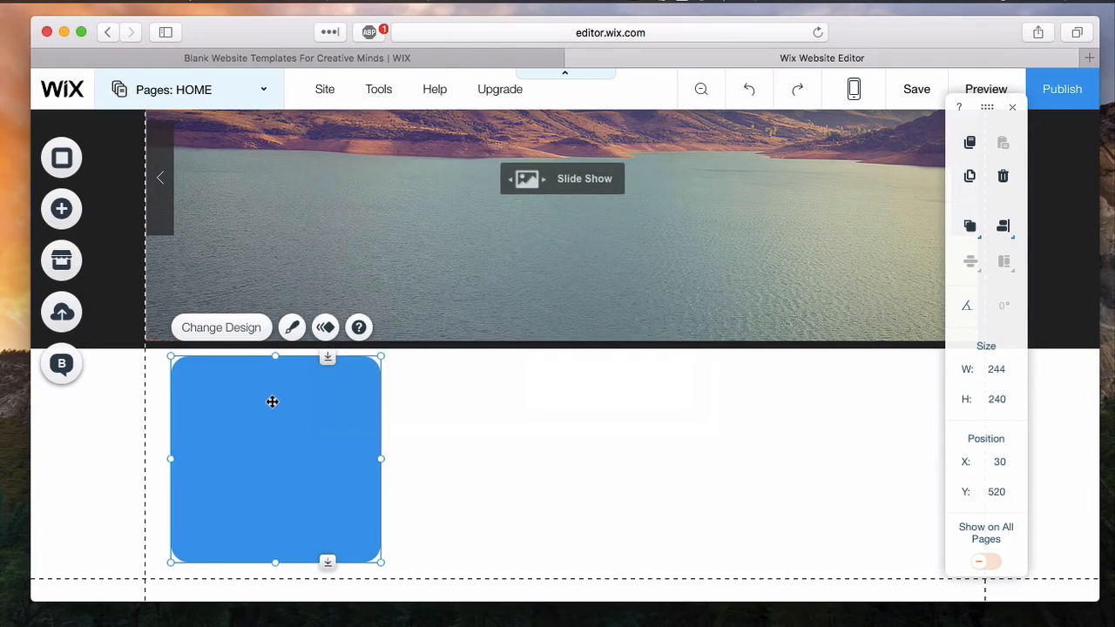
pyautogui.click(969, 176)
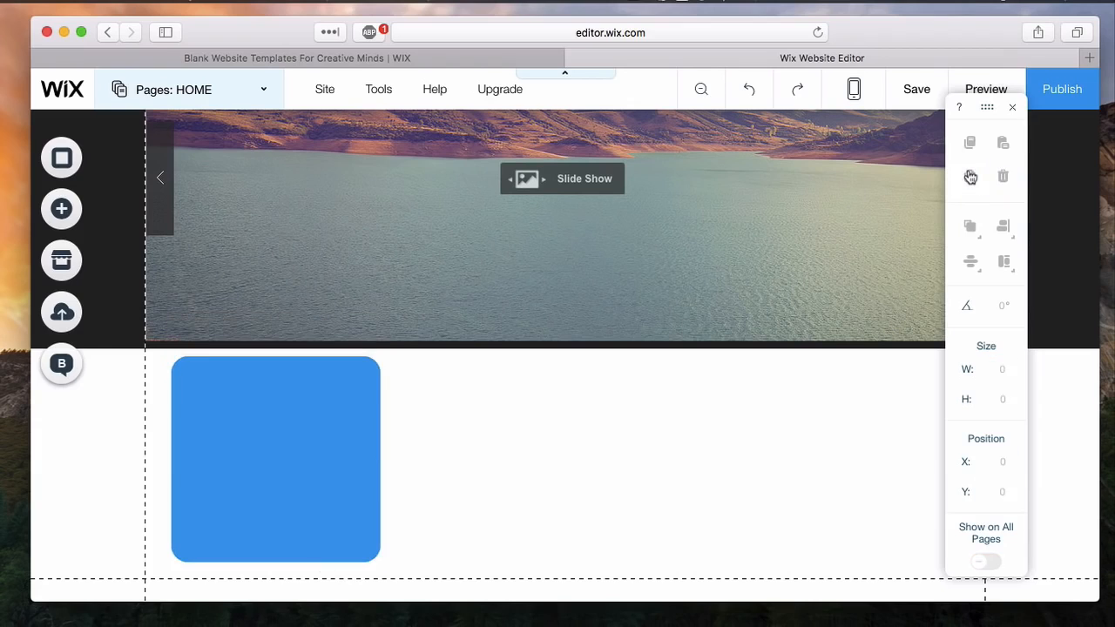
pyautogui.click(971, 177)
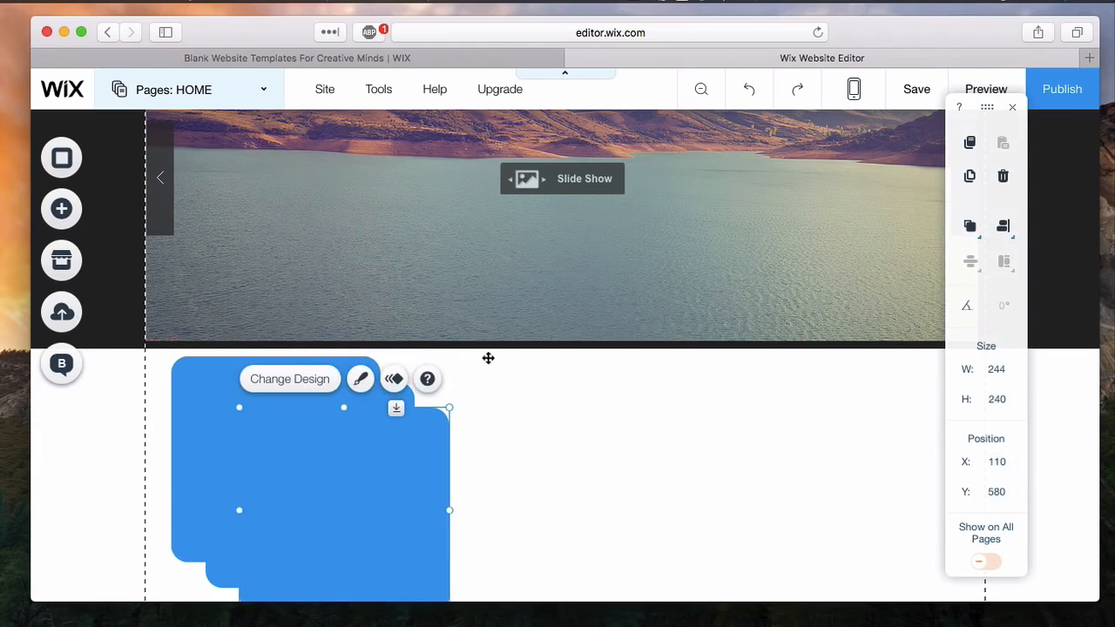
pyautogui.moveTo(421, 484); pyautogui.dragTo(566, 447)
pyautogui.moveTo(388, 450); pyautogui.dragTo(927, 422)
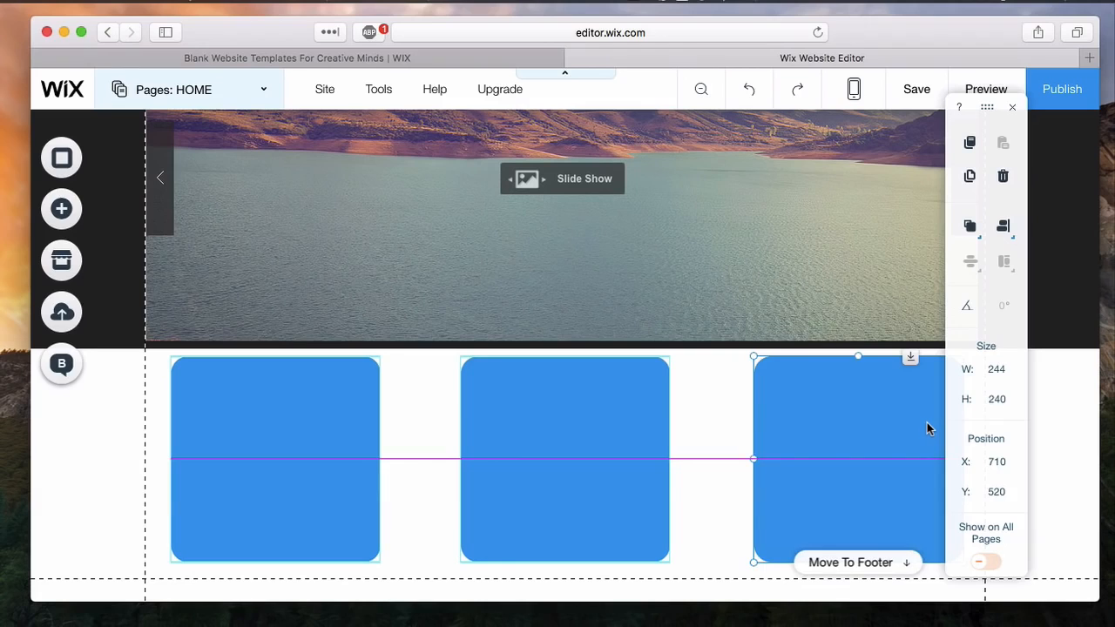
pyautogui.click(720, 455)
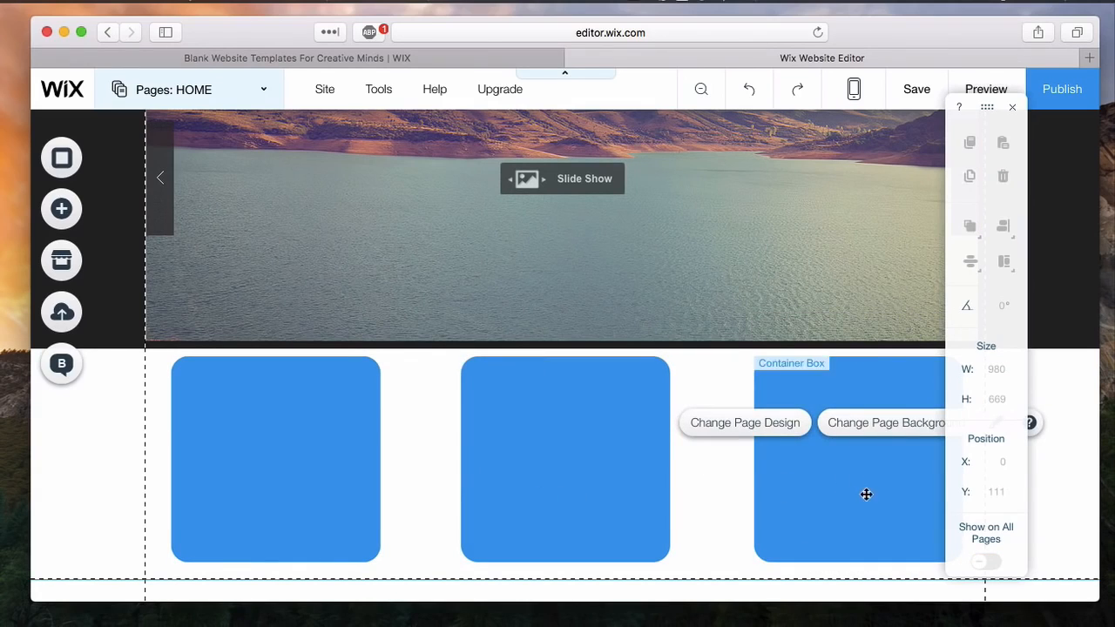
# - Add a Small Heading text reading Coffee at 61 px to the first blue box and place a copy on the middle box
pyautogui.click(304, 484)
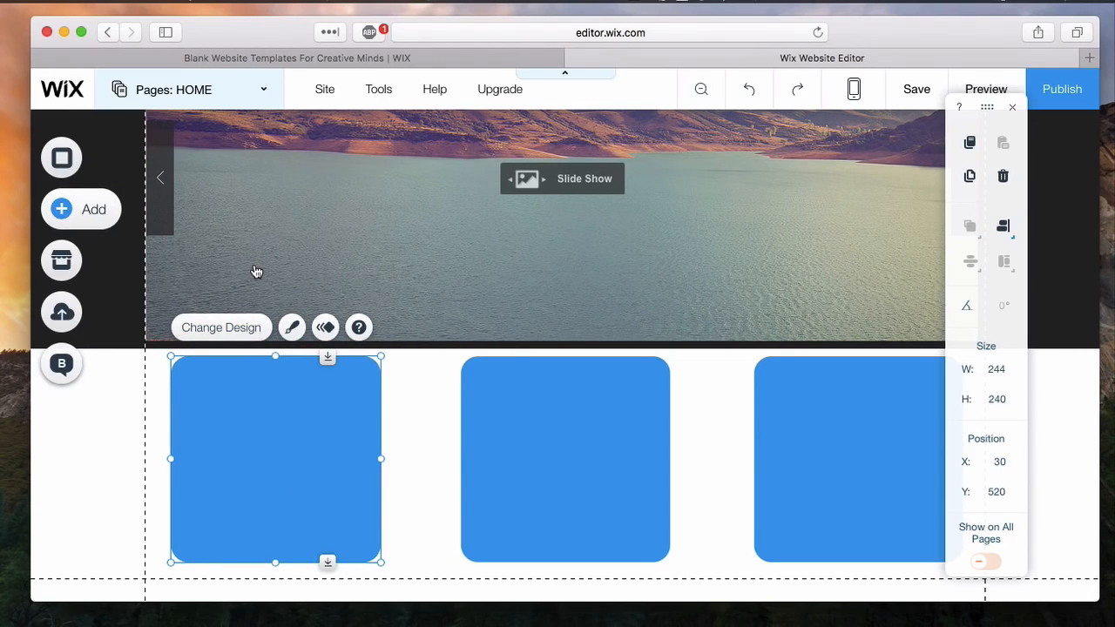
pyautogui.click(82, 209)
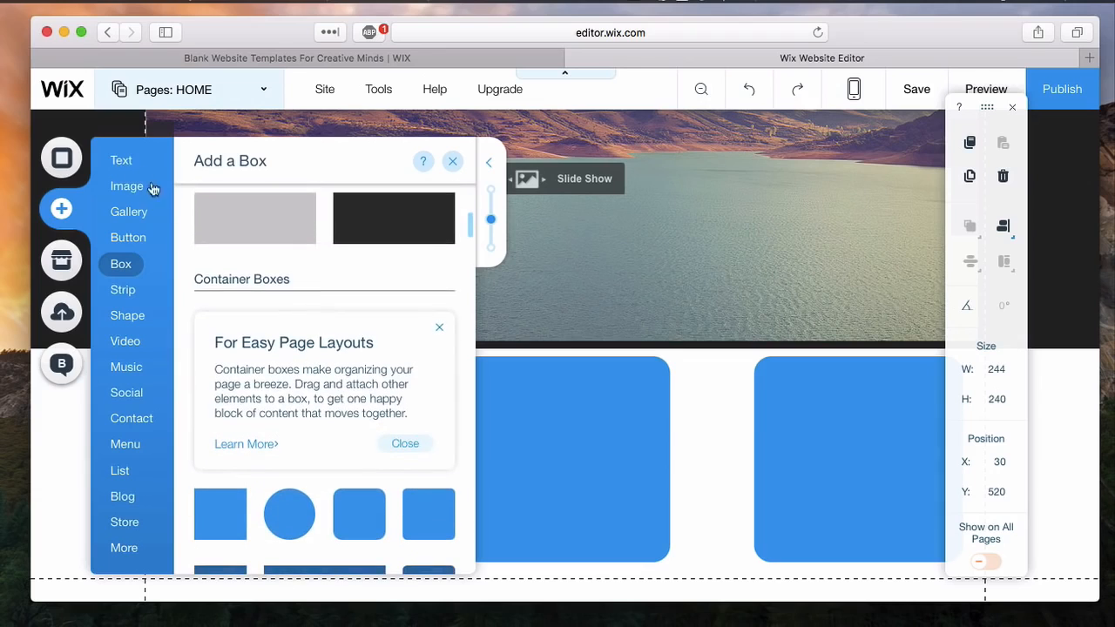
pyautogui.click(121, 162)
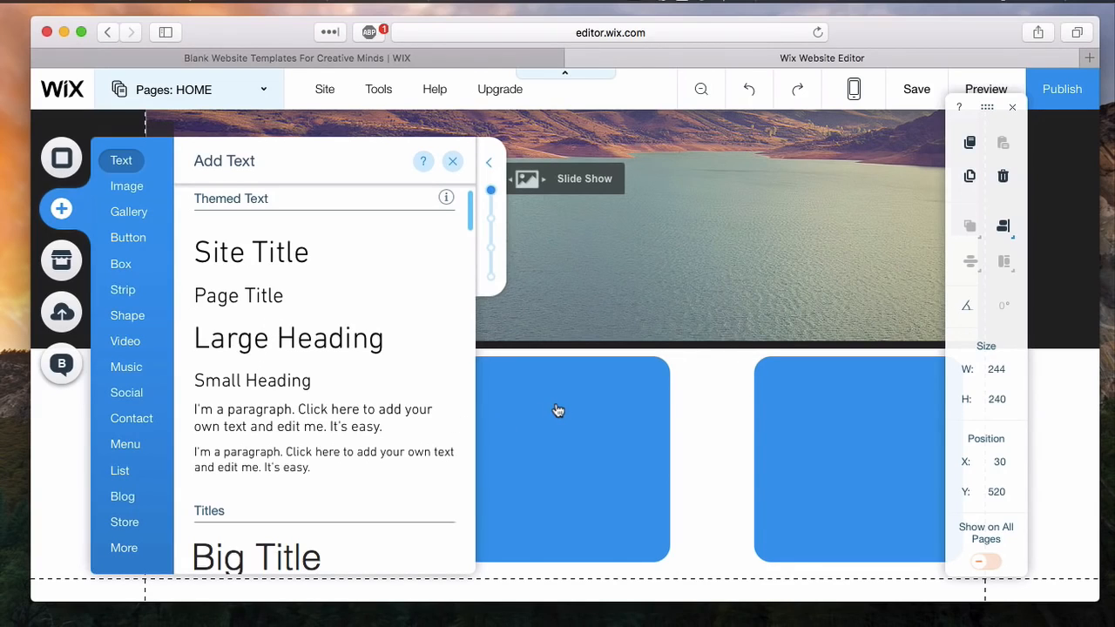
pyautogui.moveTo(558, 410); pyautogui.dragTo(565, 398)
pyautogui.click(638, 3)
pyautogui.click(658, 47)
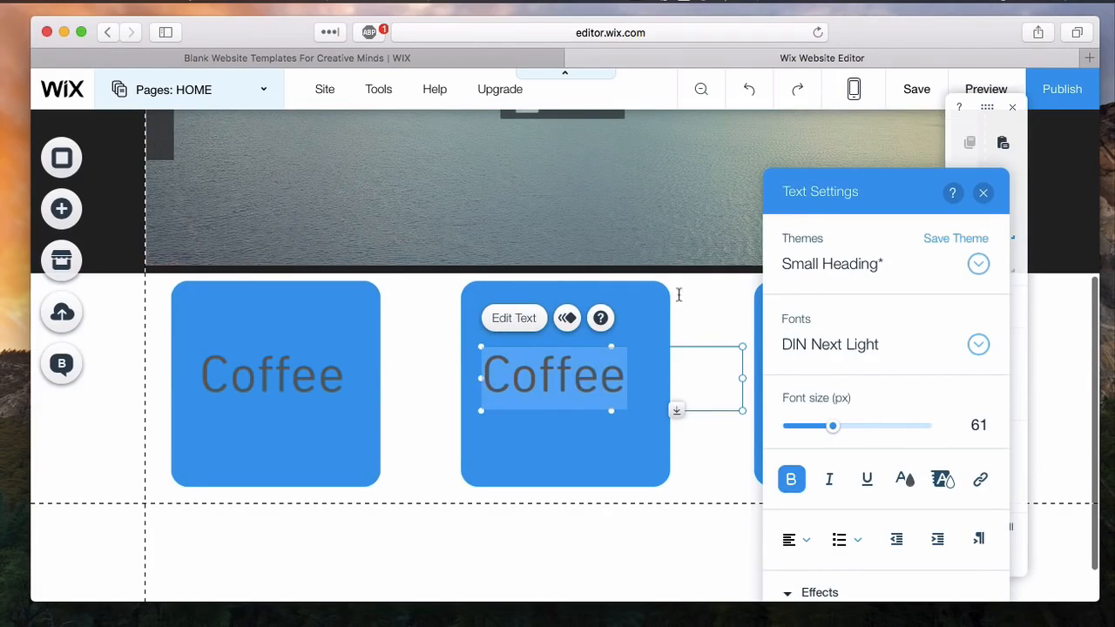
# - Change the copied text on the middle box to Tea and center it in the box
pyautogui.write('Tea')
pyautogui.press('Escape')
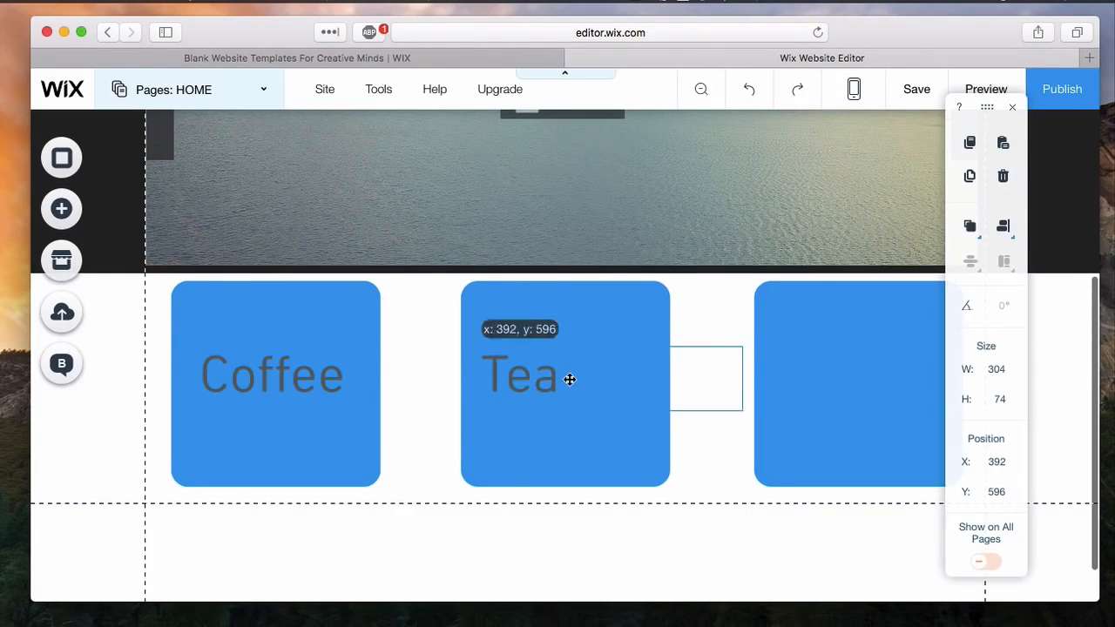
pyautogui.click(407, 371)
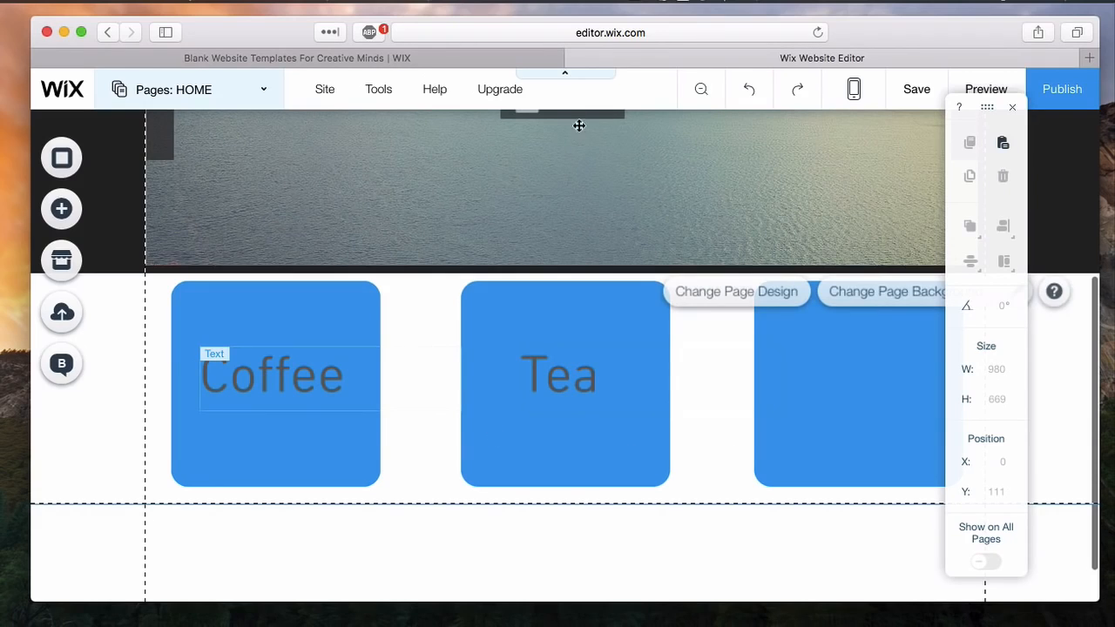
# - Place another copy of the Coffee text on the third box, change it to Cocktails and shift it to fit inside the box
pyautogui.moveTo(357, 449); pyautogui.dragTo(868, 384)
pyautogui.click(832, 318)
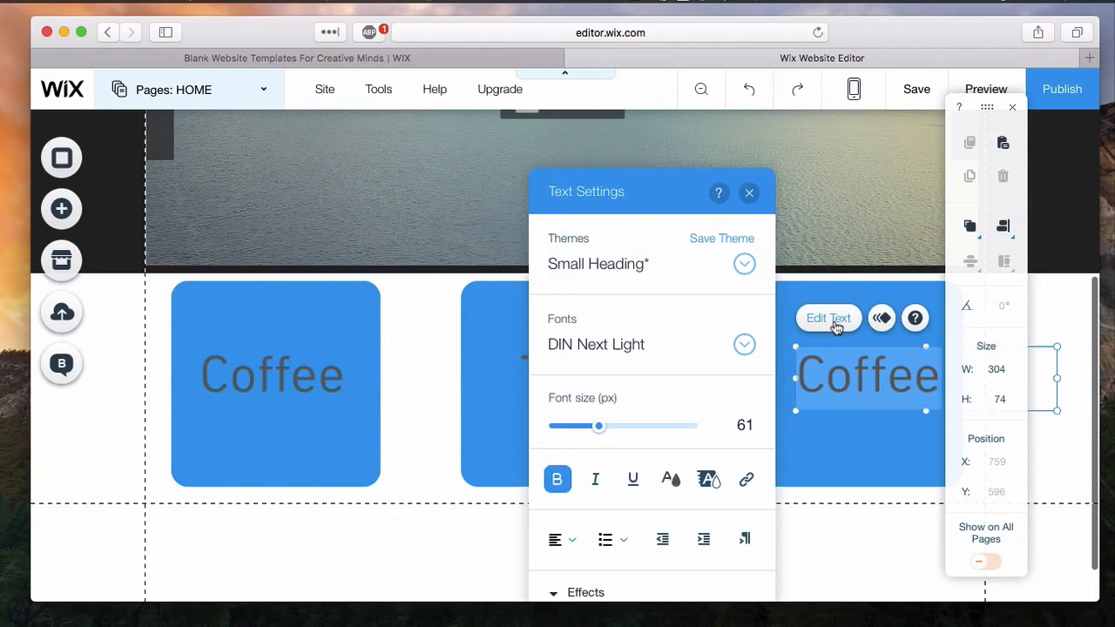
pyautogui.write('Cocktails')
pyautogui.click(871, 575)
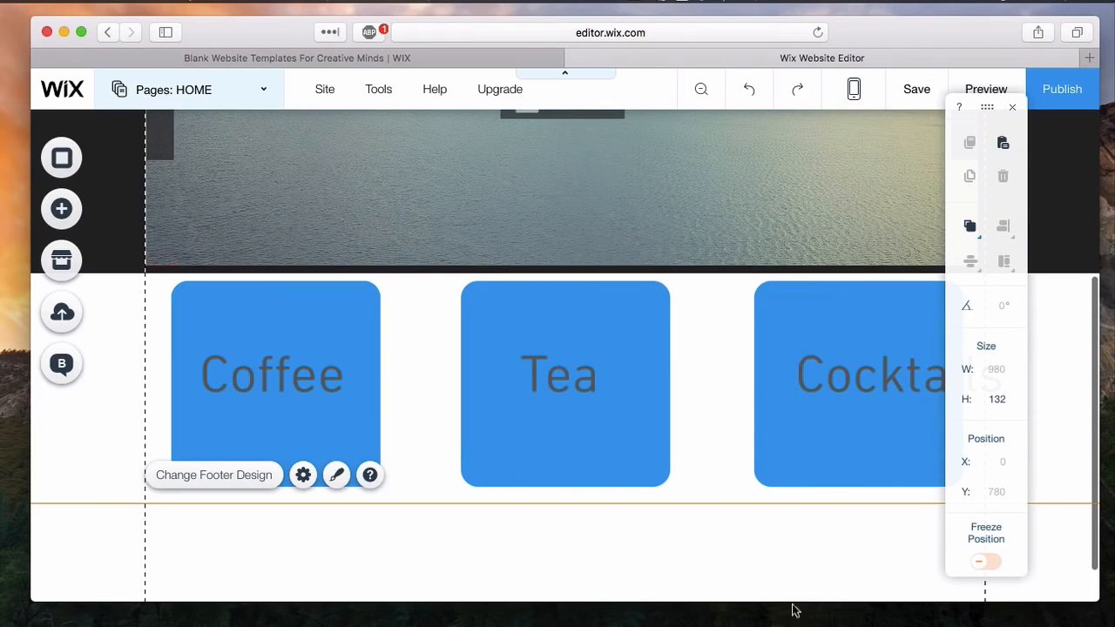
pyautogui.moveTo(852, 376); pyautogui.dragTo(825, 376)
pyautogui.click(836, 549)
pyautogui.moveTo(973, 108); pyautogui.dragTo(1029, 126)
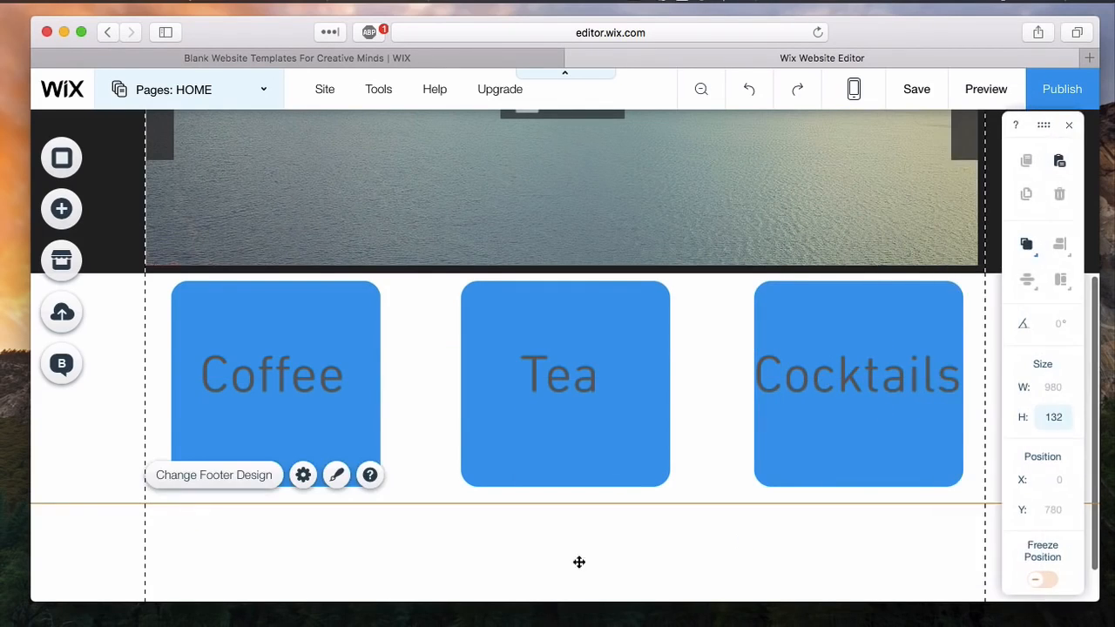
# - Add the themed contact form with the Message field beside Name, Email and Subject, placing and widening it below the blue boxes
pyautogui.scroll(-2, 592, 532)
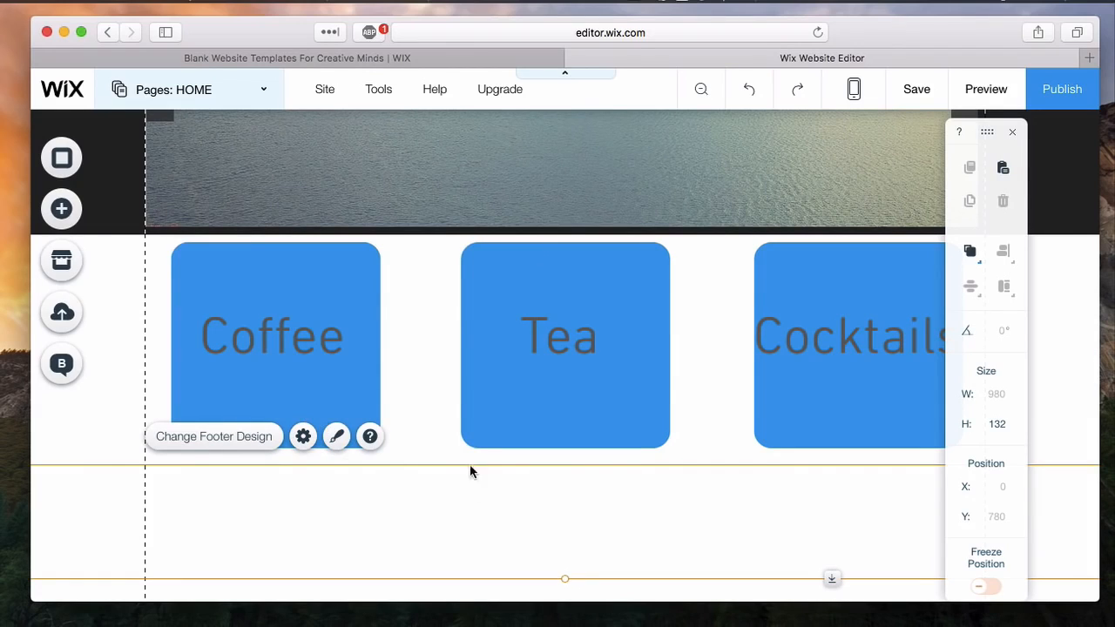
pyautogui.scroll(-1, 465, 428)
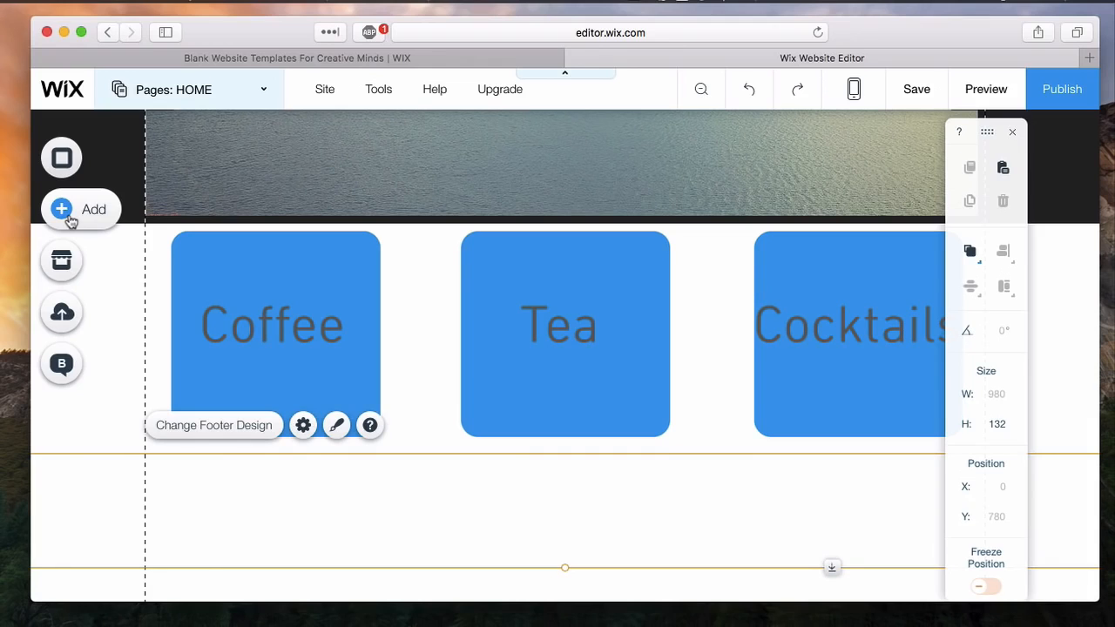
pyautogui.click(105, 211)
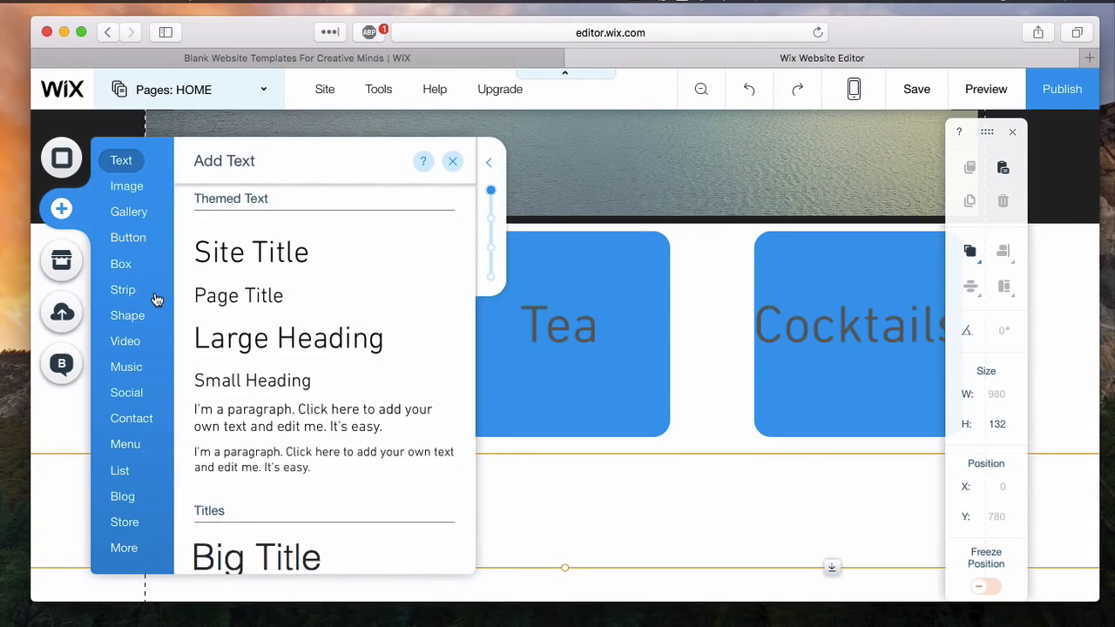
pyautogui.click(133, 399)
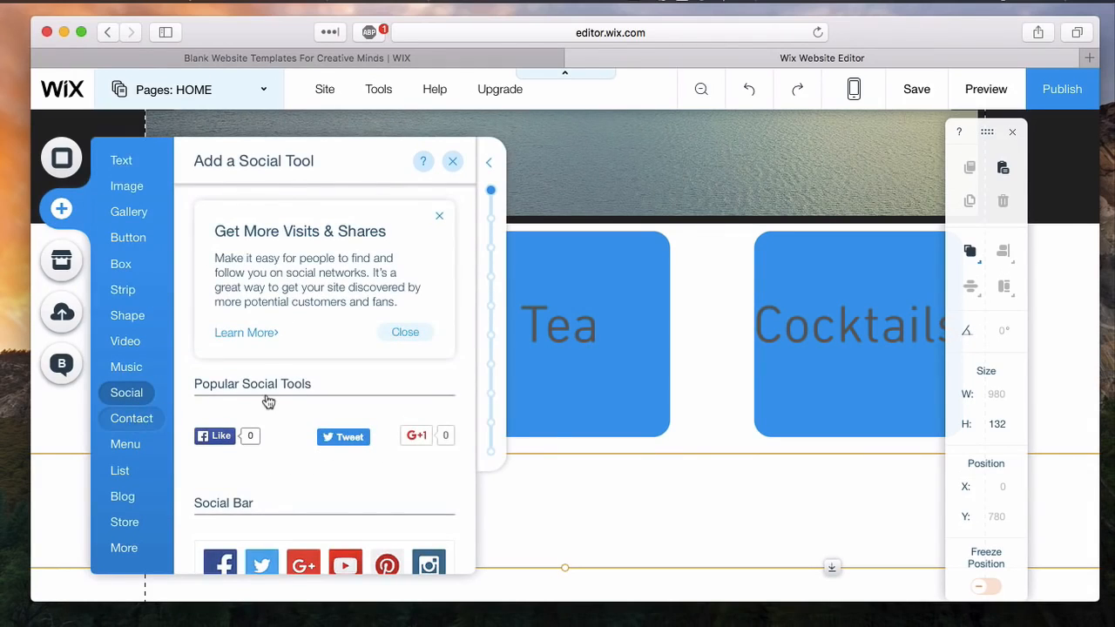
pyautogui.click(133, 423)
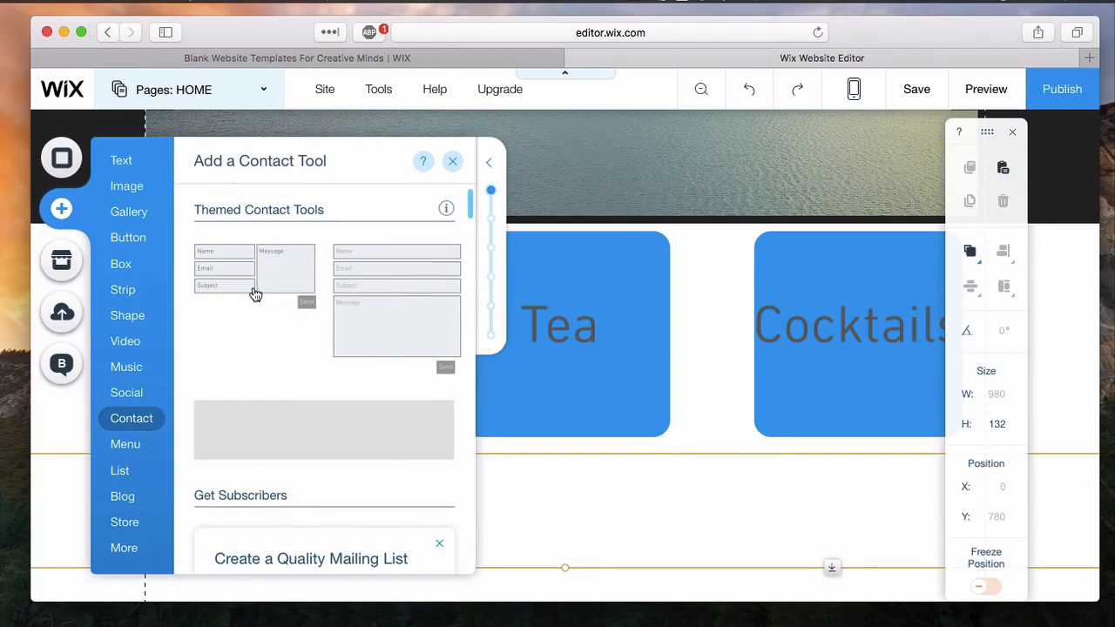
pyautogui.moveTo(255, 294); pyautogui.dragTo(503, 528)
pyautogui.scroll(-3, 503, 529)
pyautogui.moveTo(654, 436); pyautogui.dragTo(927, 441)
pyautogui.moveTo(411, 435); pyautogui.dragTo(239, 433)
pyautogui.moveTo(598, 443); pyautogui.dragTo(612, 481)
# - Add a Large Heading text centered above the contact form at about X 338, Y 797
pyautogui.click(80, 208)
pyautogui.click(121, 160)
pyautogui.scroll(-1, 288, 349)
pyautogui.moveTo(292, 338); pyautogui.dragTo(526, 353)
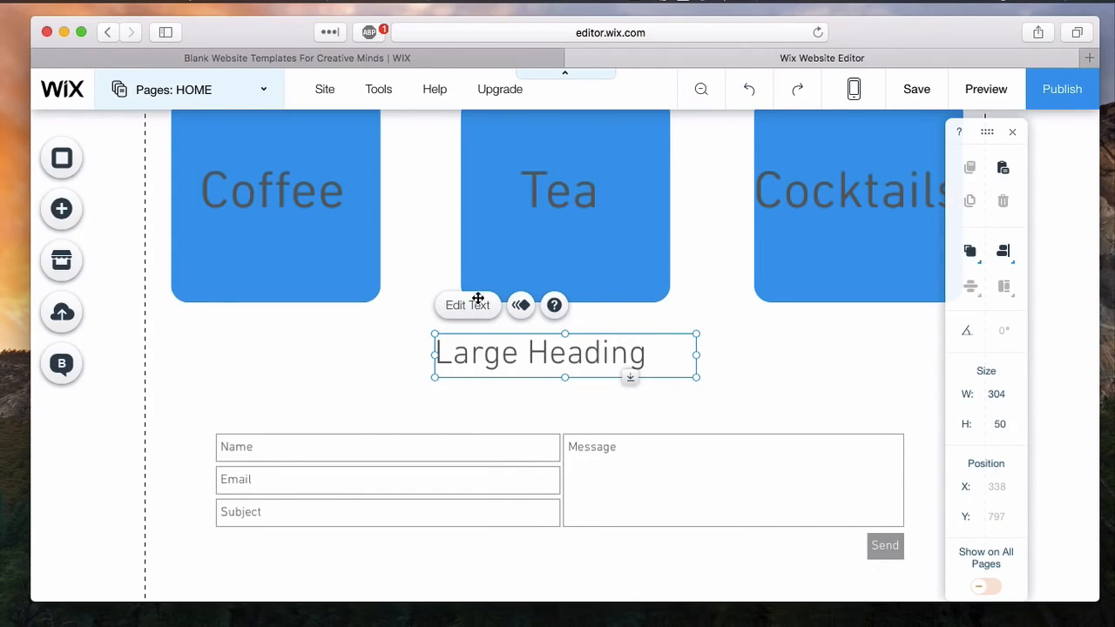
# - Change the Large Heading text above the contact form to "Contact Us!" and enlarge its font above 40 px
pyautogui.doubleClick(511, 368)
pyautogui.write('Contact Us!')
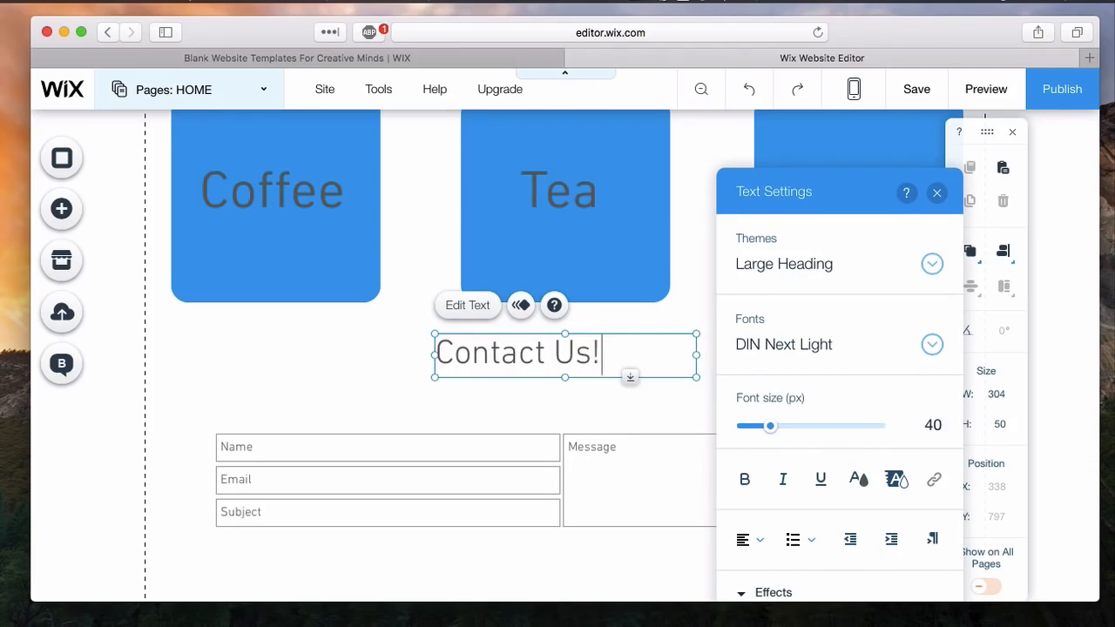
pyautogui.press('super+a')
pyautogui.click(745, 480)
pyautogui.moveTo(771, 426); pyautogui.dragTo(777, 426)
pyautogui.click(937, 193)
# - Move the Contact Us! heading so it is centered just above the contact form
pyautogui.click(557, 358)
pyautogui.click(637, 356)
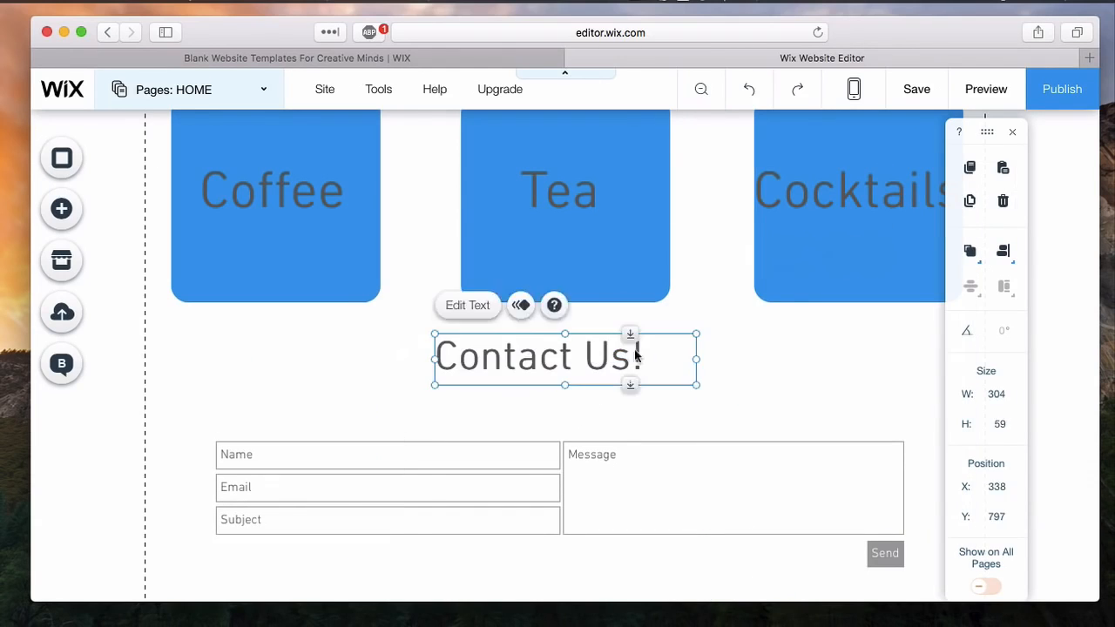
pyautogui.moveTo(555, 388); pyautogui.dragTo(579, 425)
pyautogui.click(577, 347)
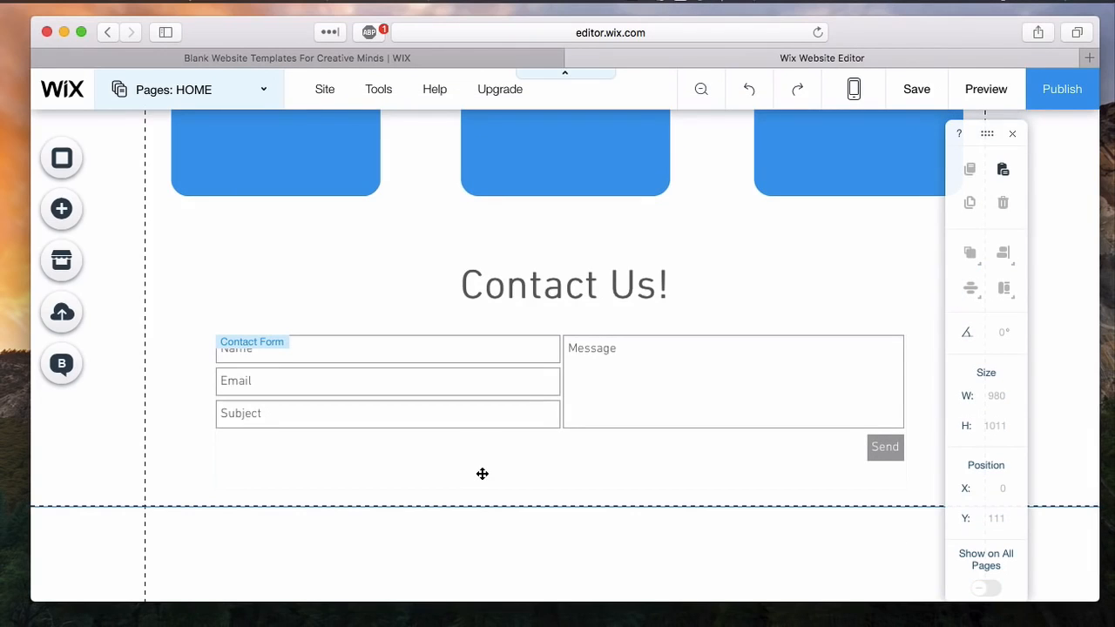
# - Remove all default images from the slideshow gallery and fill it with eight food photos, starting with Green Goodness
pyautogui.scroll(10, 482, 473)
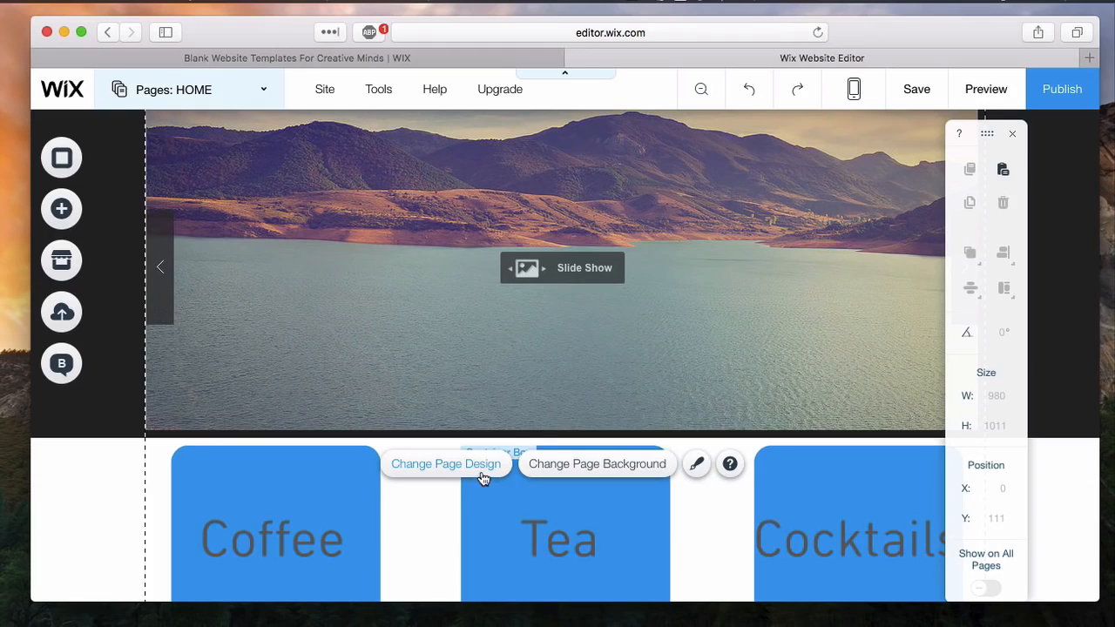
pyautogui.scroll(-4, 645, 296)
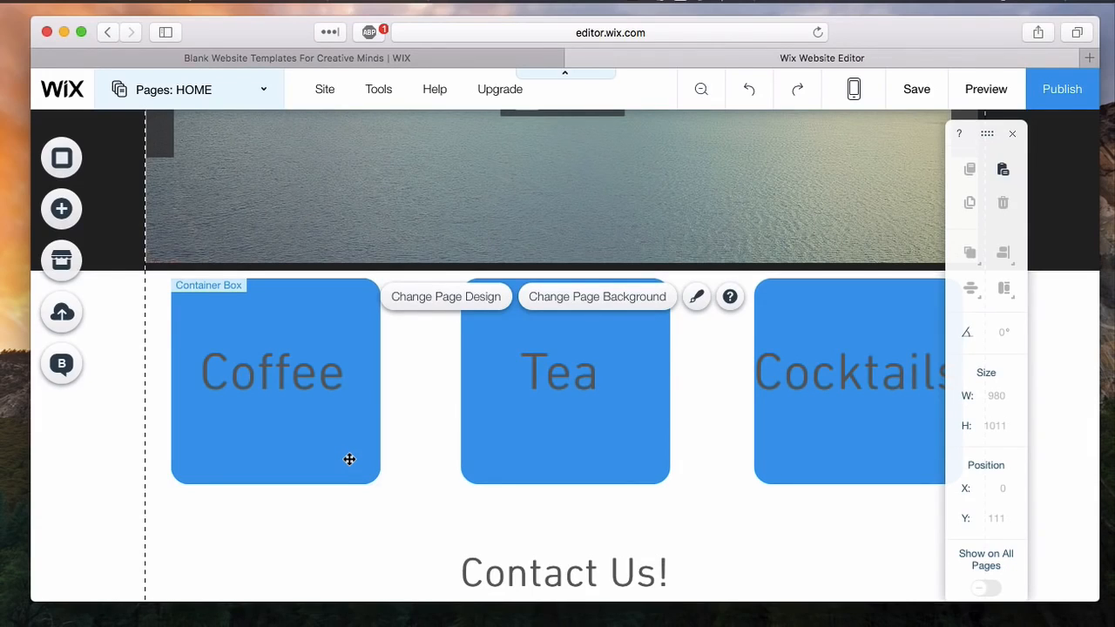
pyautogui.scroll(3, 349, 459)
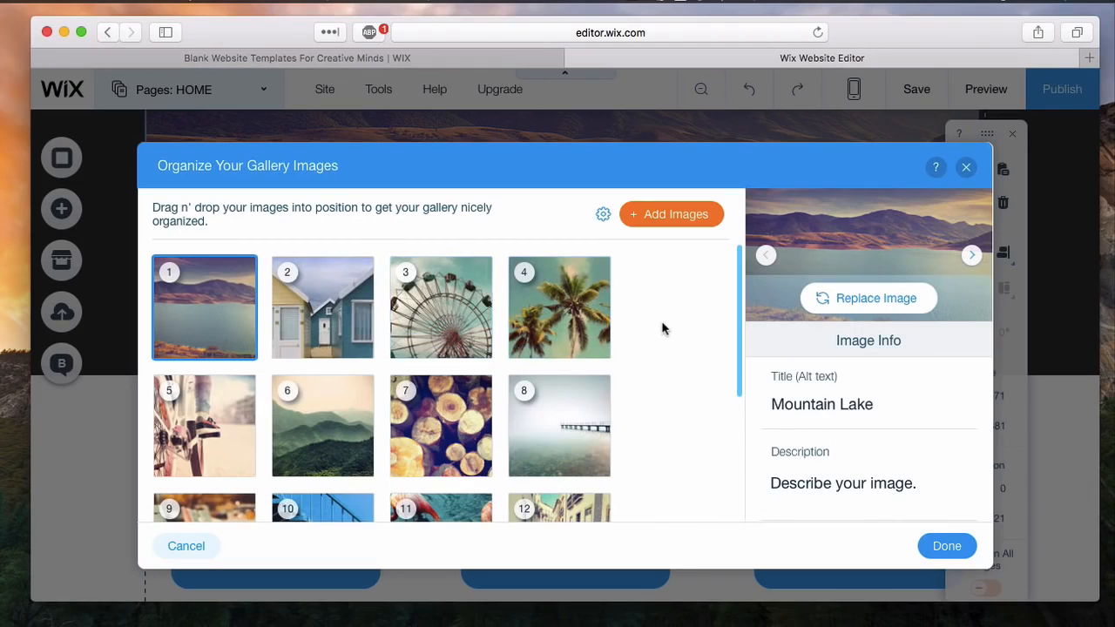
pyautogui.scroll(-1, 651, 323)
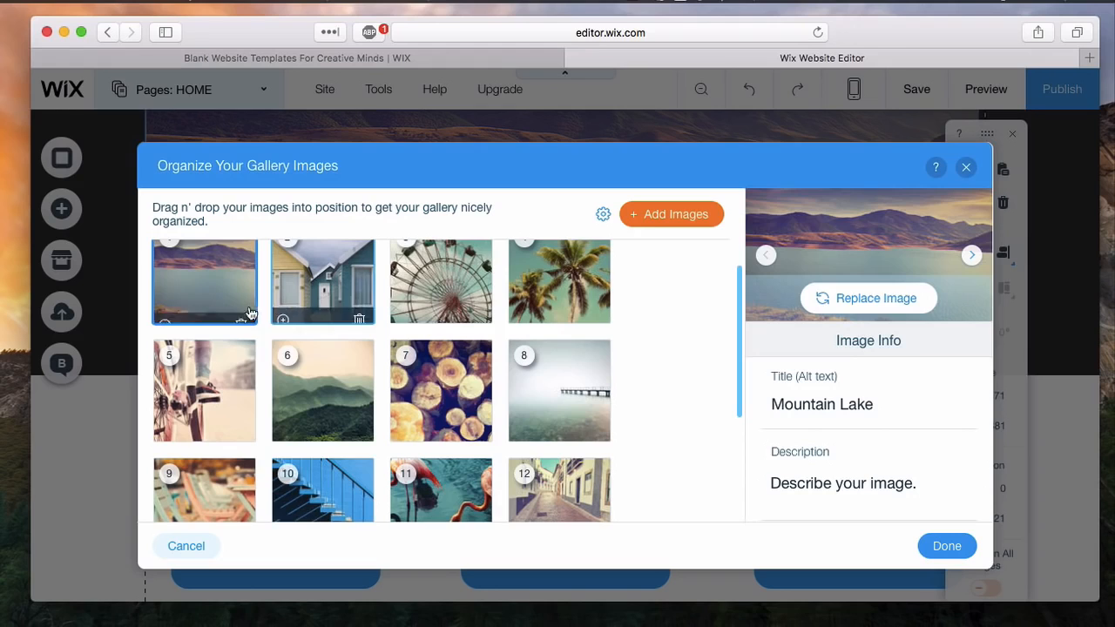
pyautogui.click(243, 318)
pyautogui.click(243, 318)
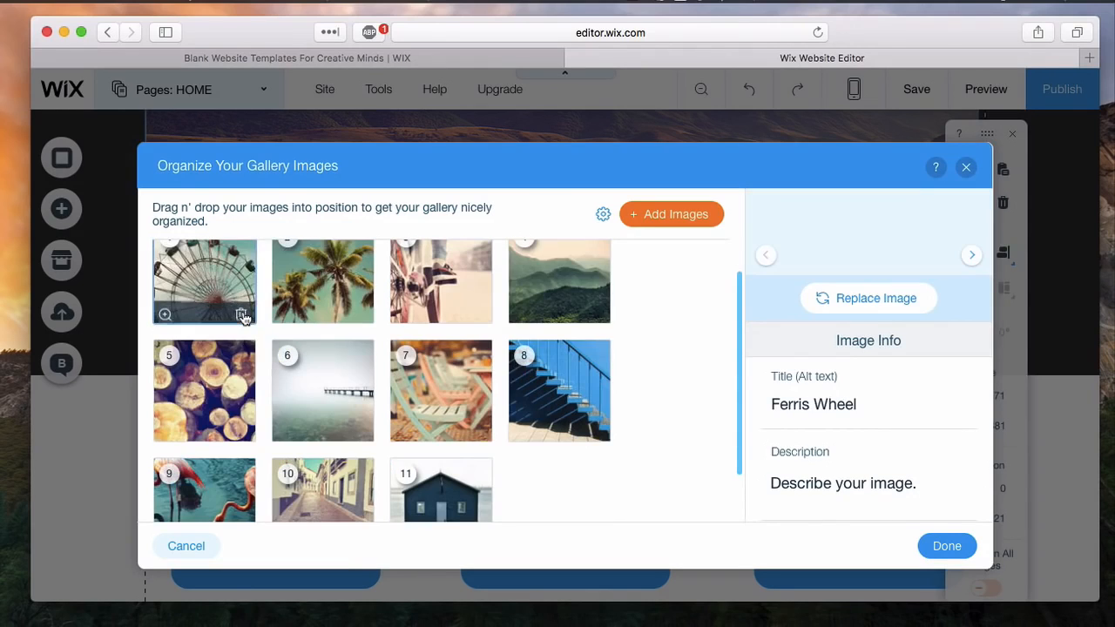
pyautogui.click(244, 318)
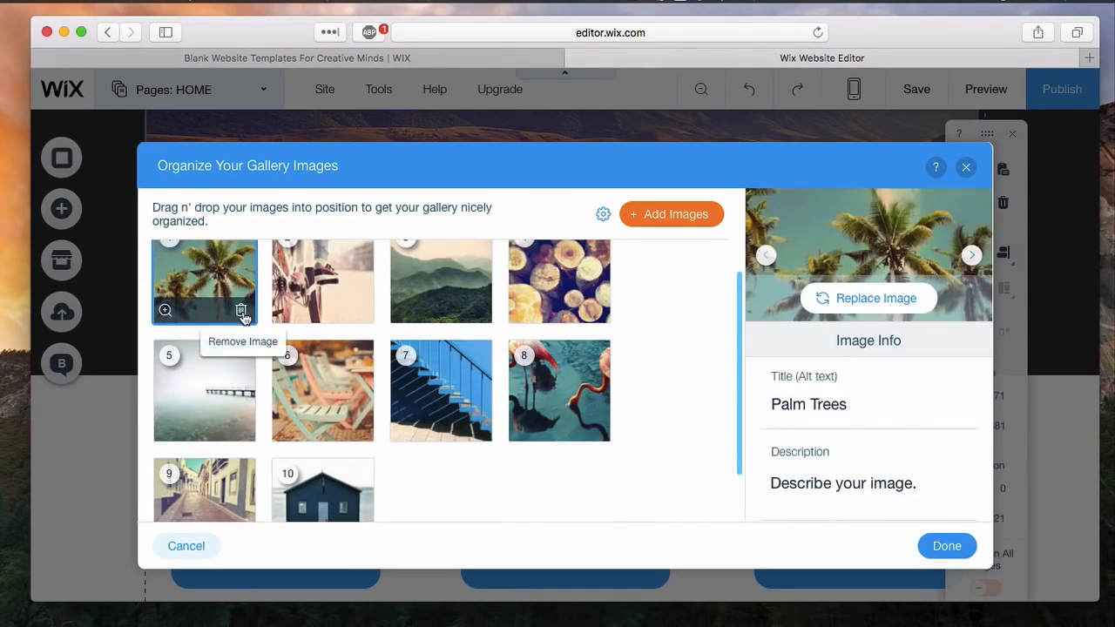
pyautogui.click(243, 318)
pyautogui.click(243, 319)
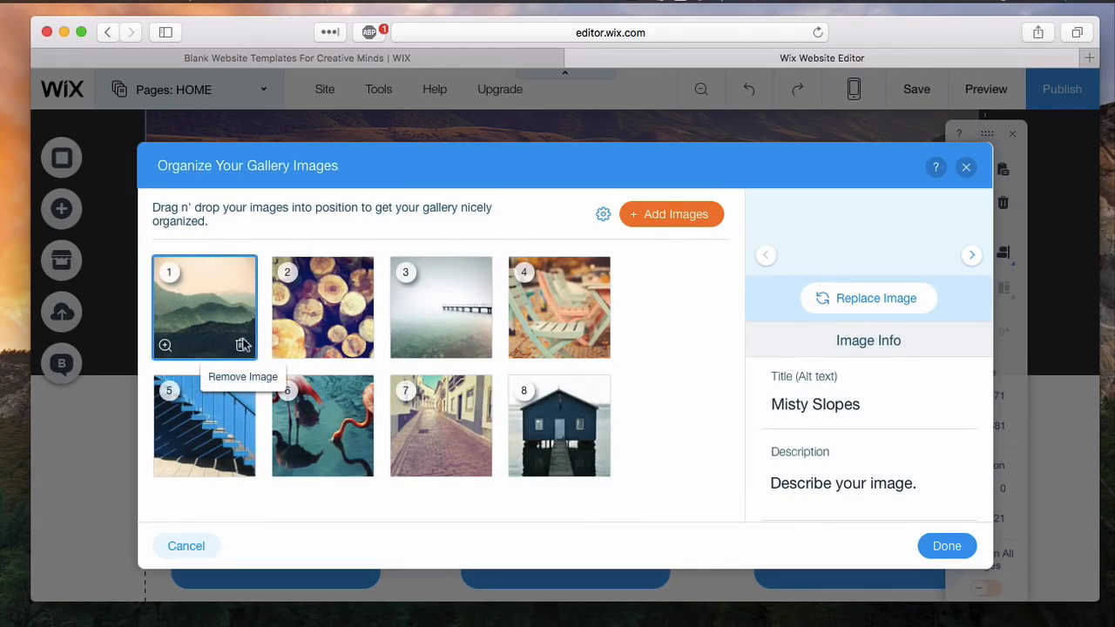
pyautogui.click(242, 346)
pyautogui.click(241, 347)
pyautogui.click(241, 346)
pyautogui.click(241, 349)
pyautogui.click(241, 349)
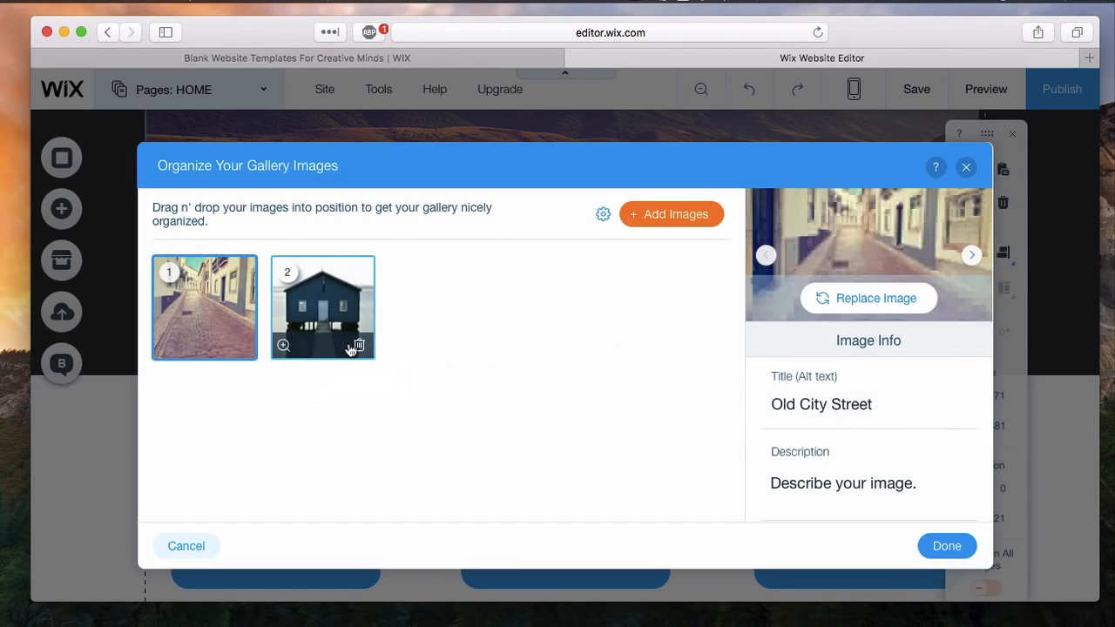
pyautogui.click(358, 349)
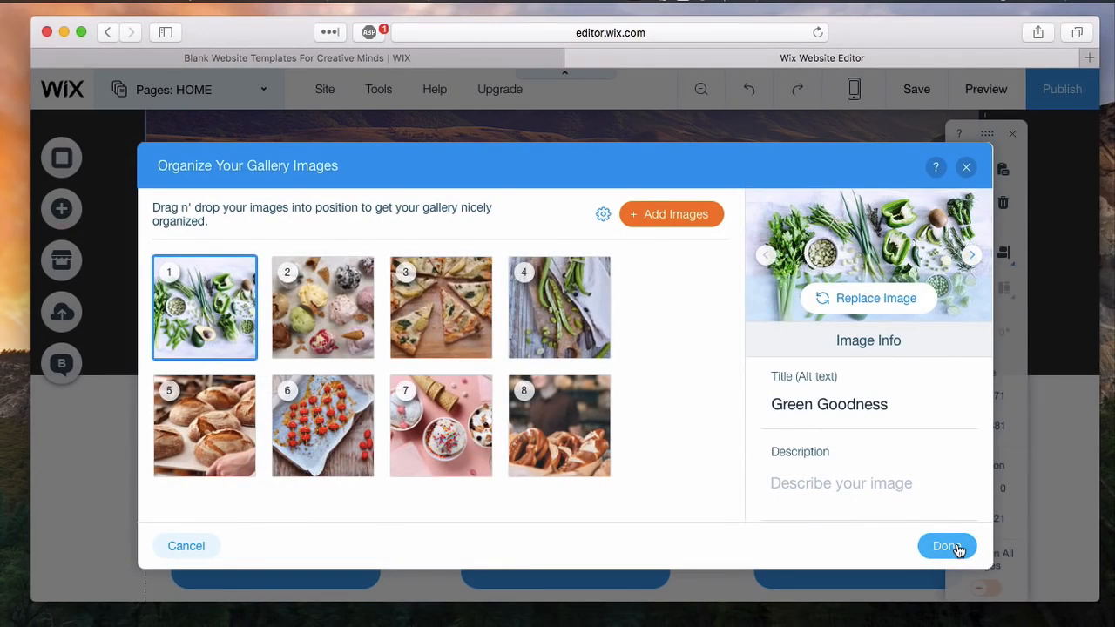
pyautogui.scroll(-2, 901, 456)
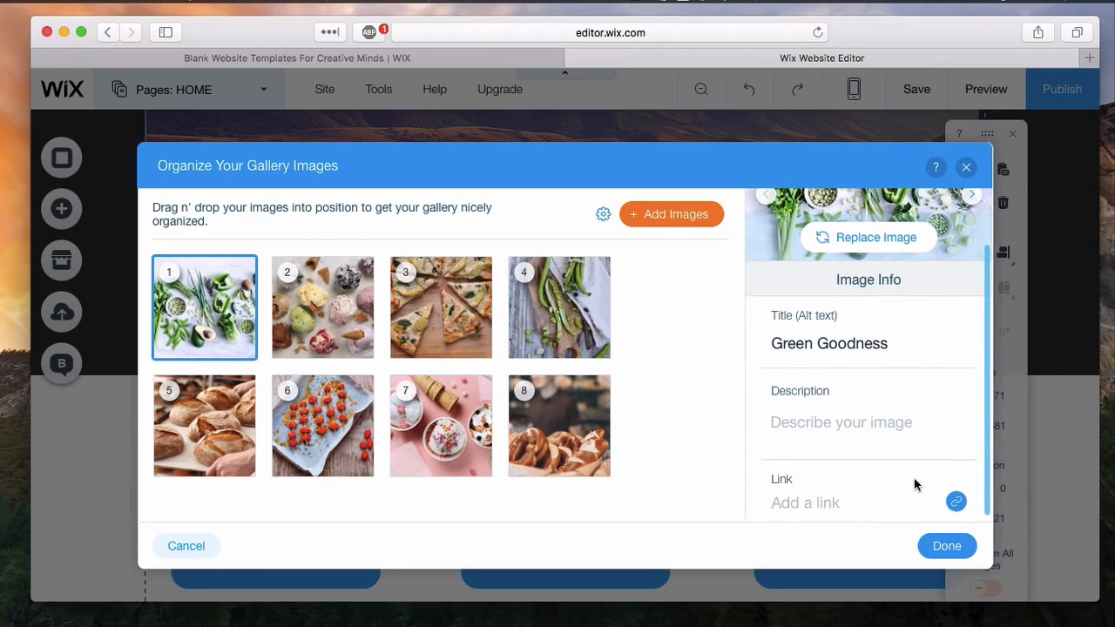
pyautogui.click(948, 546)
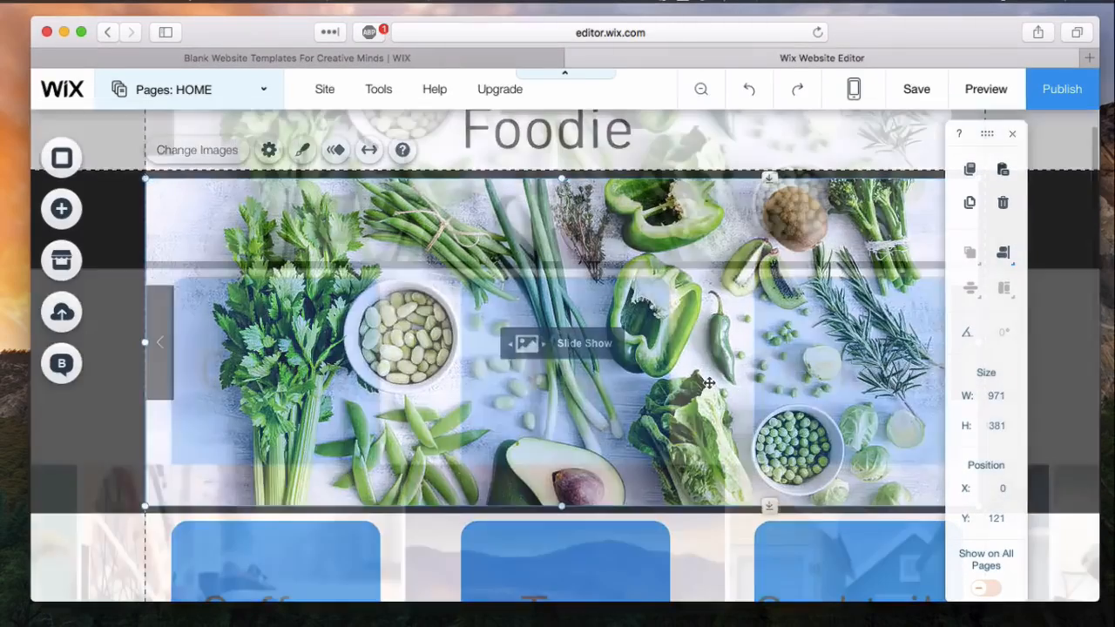
# - Select the Coffee, Tea and Cocktails texts together and delete them
pyautogui.scroll(-3, 557, 349)
pyautogui.moveTo(112, 294); pyautogui.dragTo(884, 428)
pyautogui.moveTo(112, 297); pyautogui.dragTo(864, 403)
pyautogui.moveTo(115, 290); pyautogui.dragTo(982, 441)
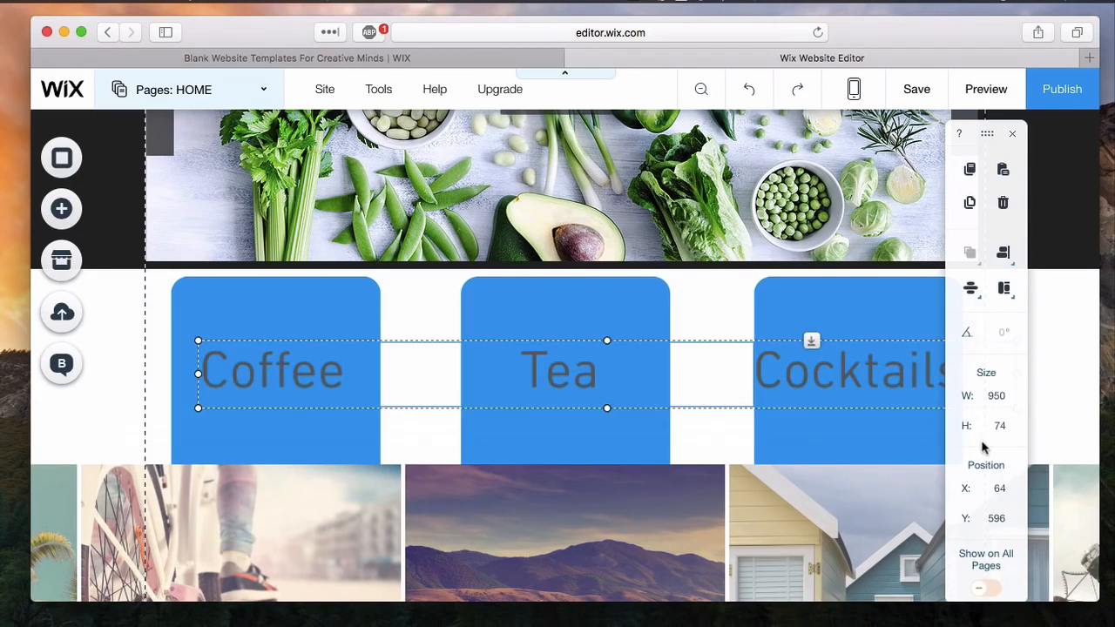
pyautogui.press('Delete')
# - Delete the three blue container boxes below the slideshow
pyautogui.click(584, 359)
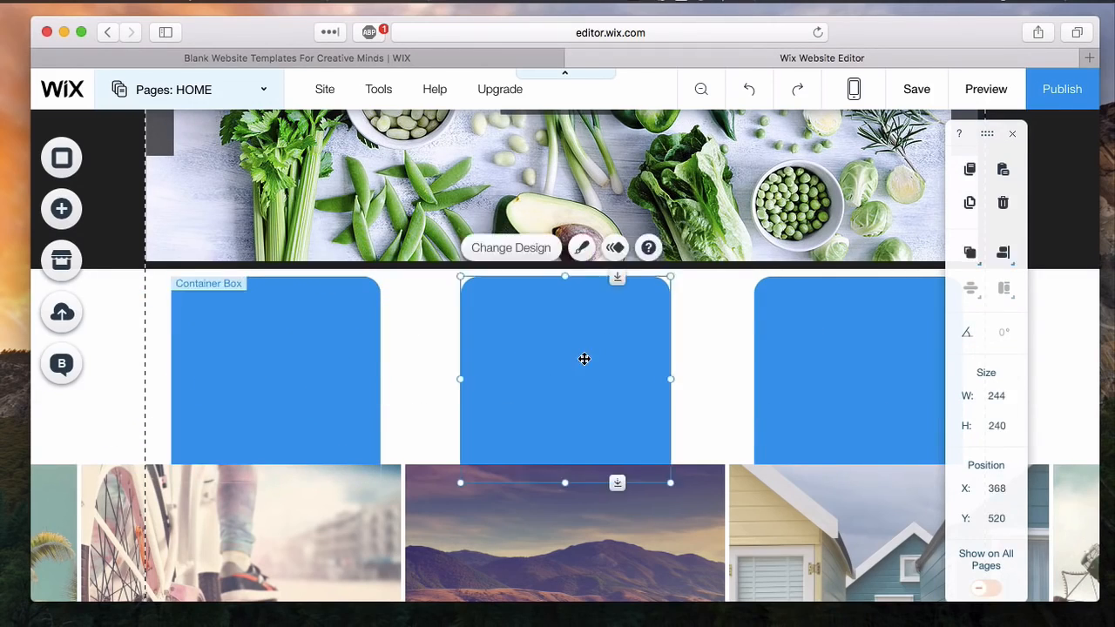
pyautogui.press('Delete')
pyautogui.click(850, 366)
pyautogui.press('Delete')
pyautogui.click(323, 403)
pyautogui.press('Delete')
# - Move the full-width gallery up beneath the slideshow to about Y 532 and replace its images with drink photos
pyautogui.moveTo(318, 491); pyautogui.dragTo(331, 323)
pyautogui.doubleClick(496, 321)
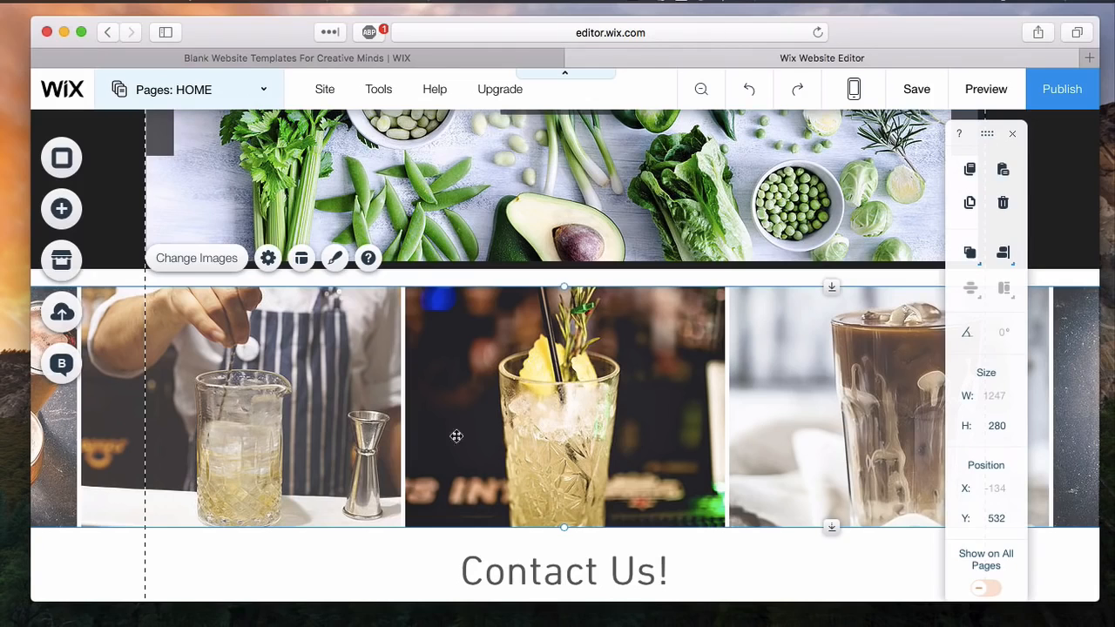
pyautogui.scroll(2, 315, 424)
pyautogui.scroll(-3, 316, 424)
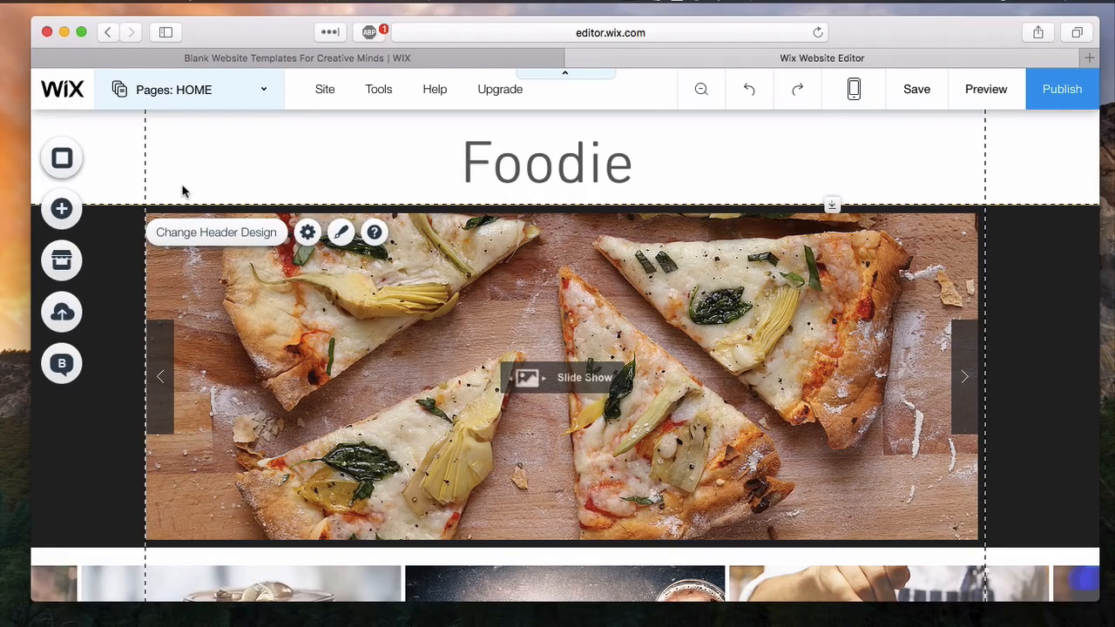
# - Add the second themed menu, with plain grey buttons, and place it in the header at the lower edge of the Foodie title
pyautogui.click(78, 222)
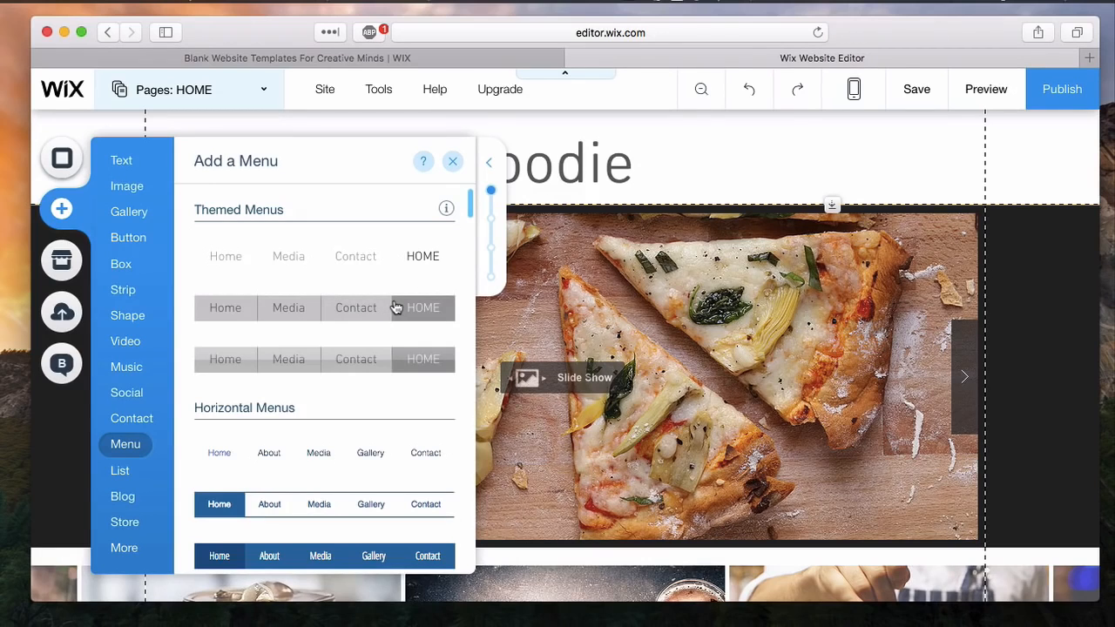
pyautogui.scroll(-2, 396, 307)
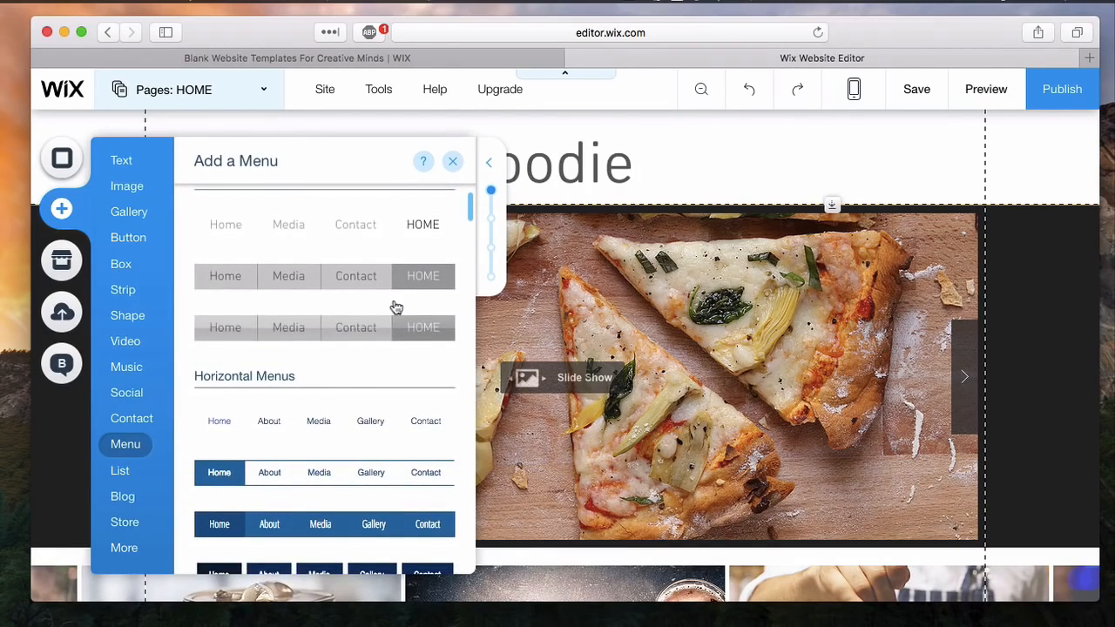
pyautogui.scroll(-7, 397, 307)
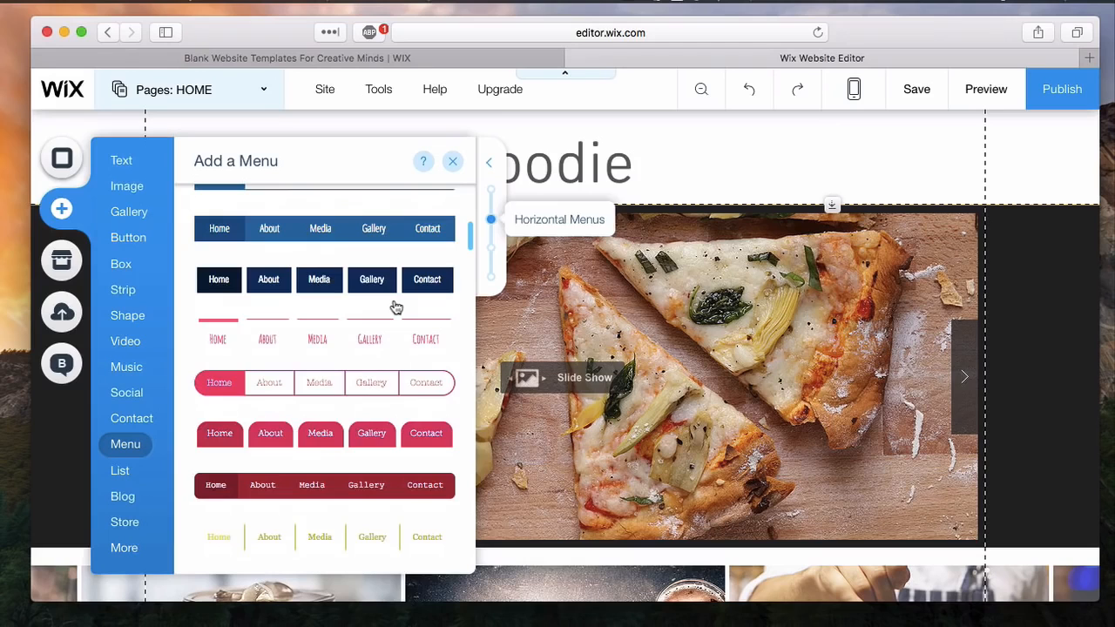
pyautogui.scroll(3, 396, 308)
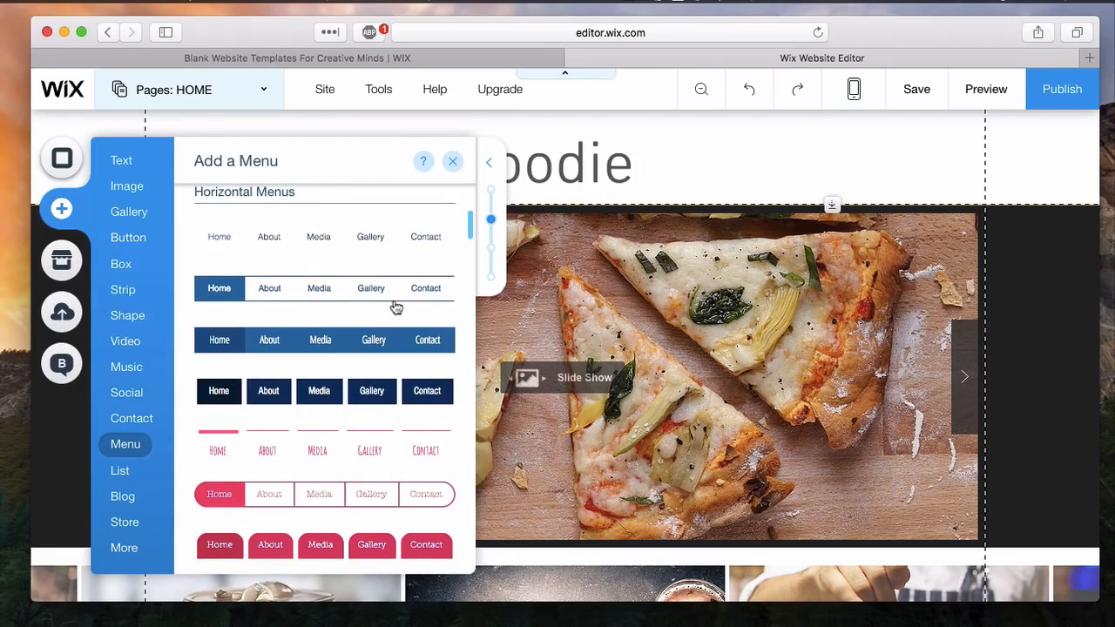
pyautogui.scroll(6, 397, 308)
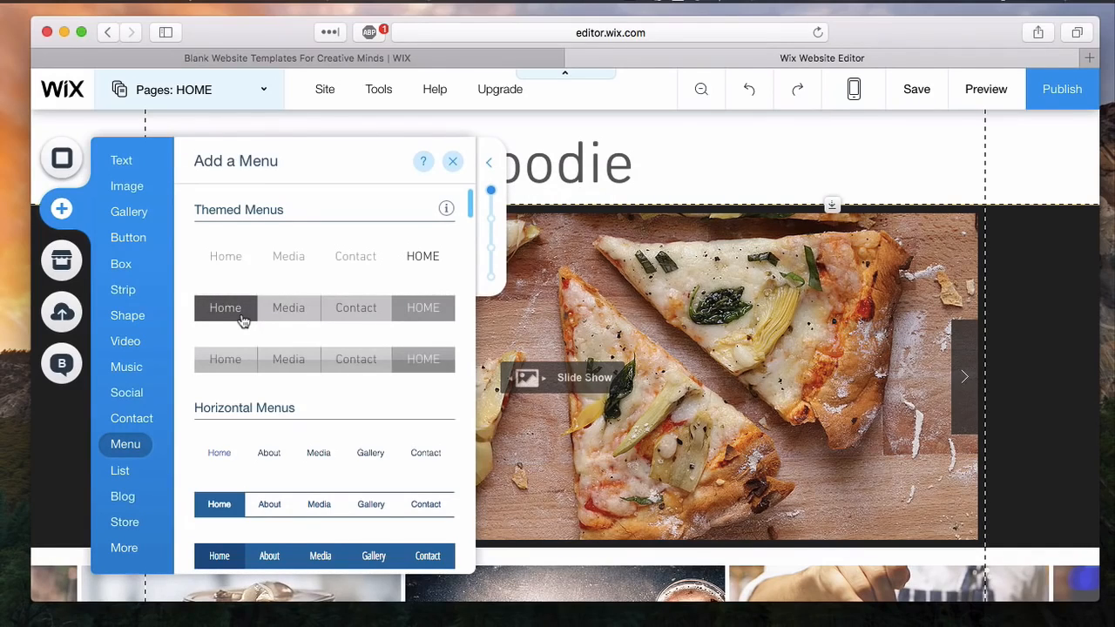
pyautogui.click(308, 306)
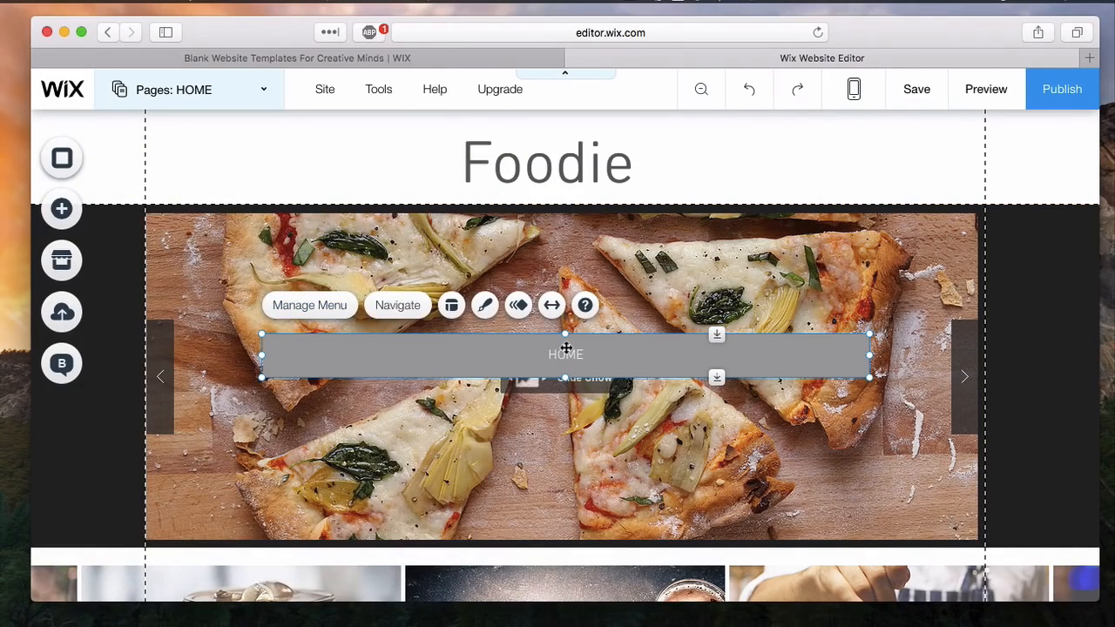
pyautogui.moveTo(566, 348); pyautogui.dragTo(557, 272)
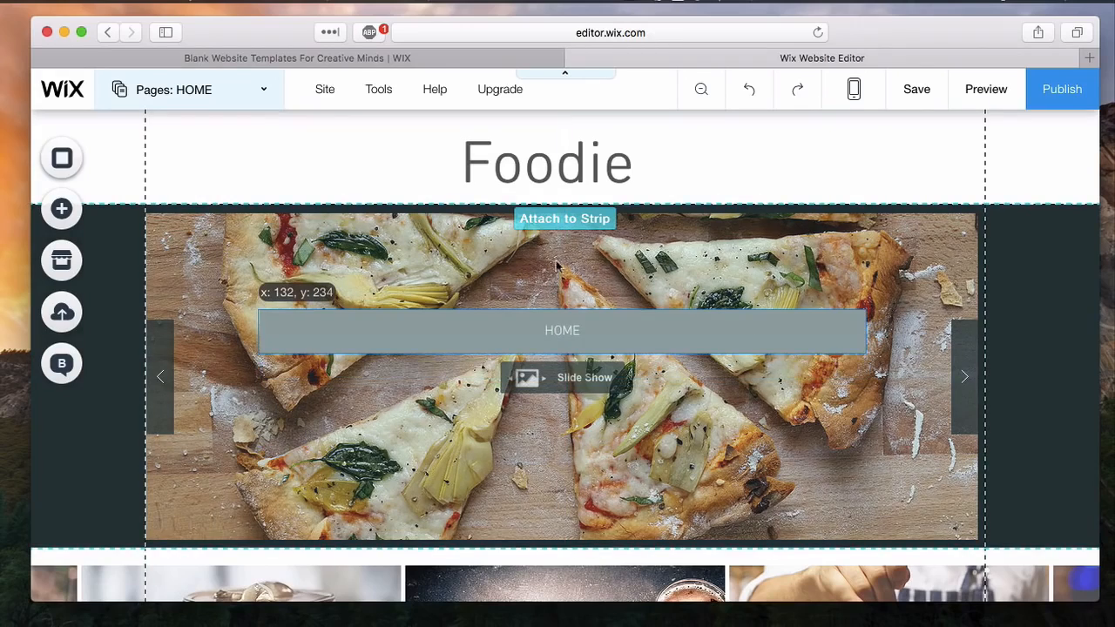
pyautogui.moveTo(555, 226); pyautogui.dragTo(550, 179)
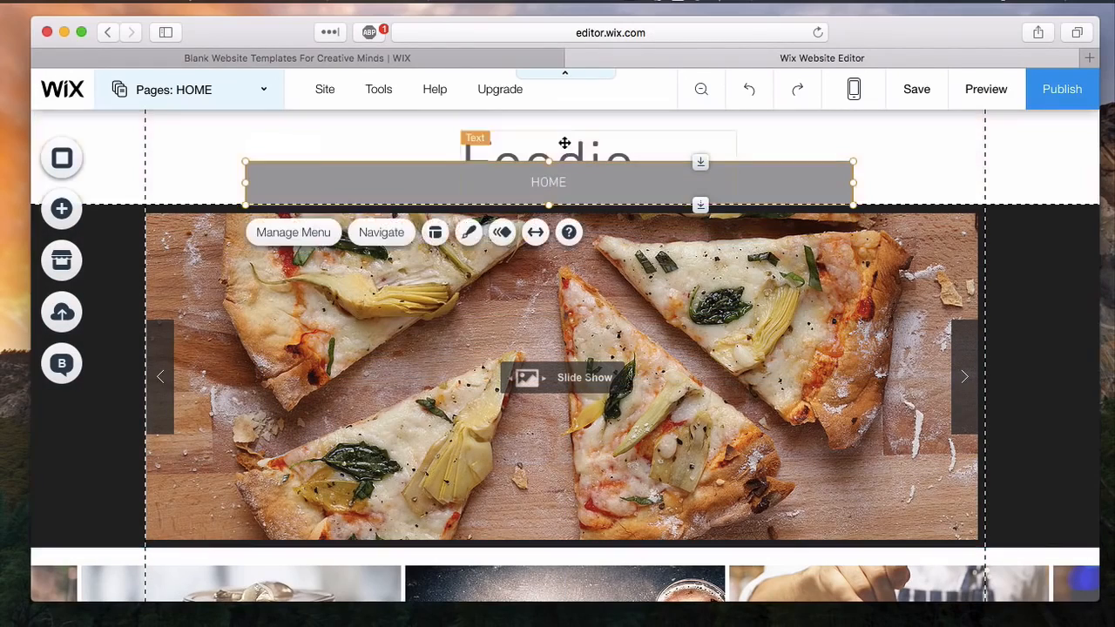
# - Move the Foodie title up and shift the menu bar slightly down so they no longer overlap in the header
pyautogui.moveTo(564, 146); pyautogui.dragTo(558, 113)
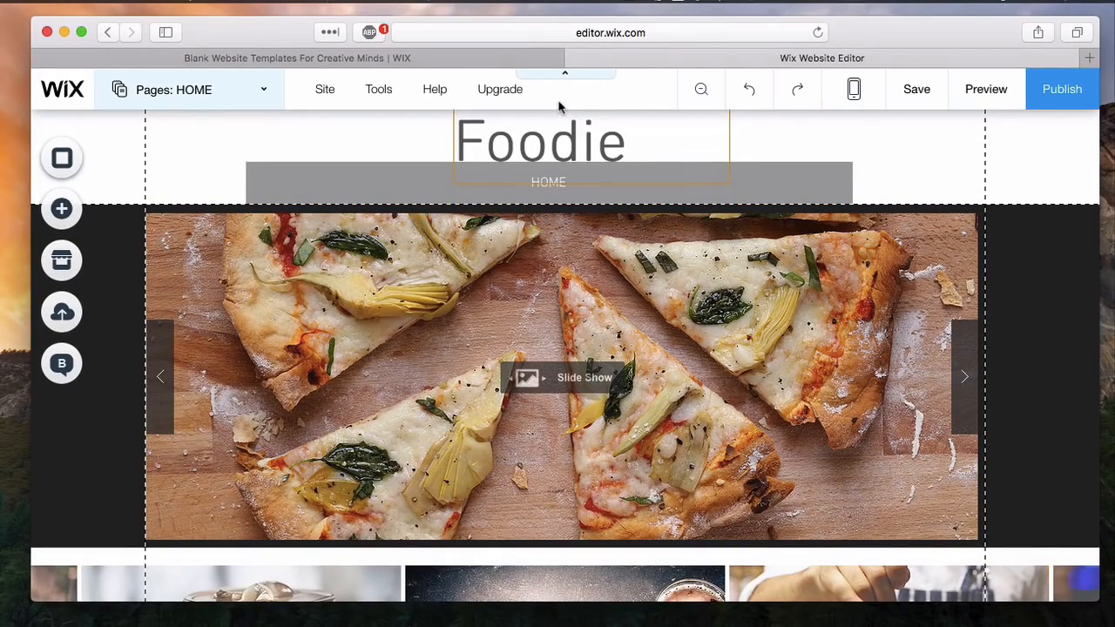
pyautogui.click(572, 154)
pyautogui.click(581, 143)
pyautogui.moveTo(583, 129); pyautogui.dragTo(589, 120)
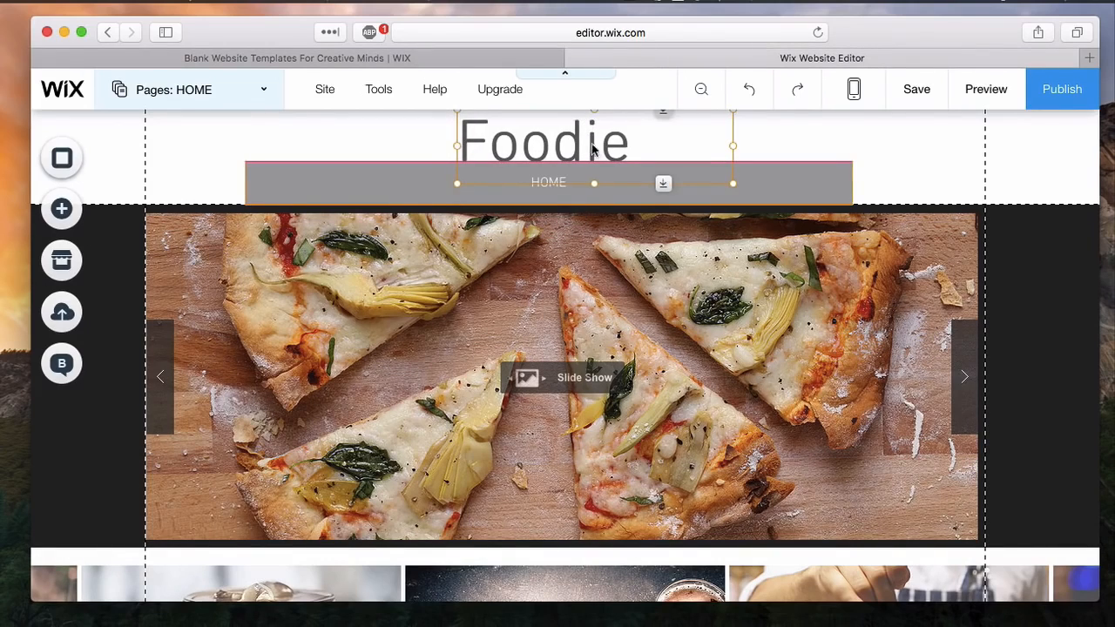
pyautogui.click(813, 175)
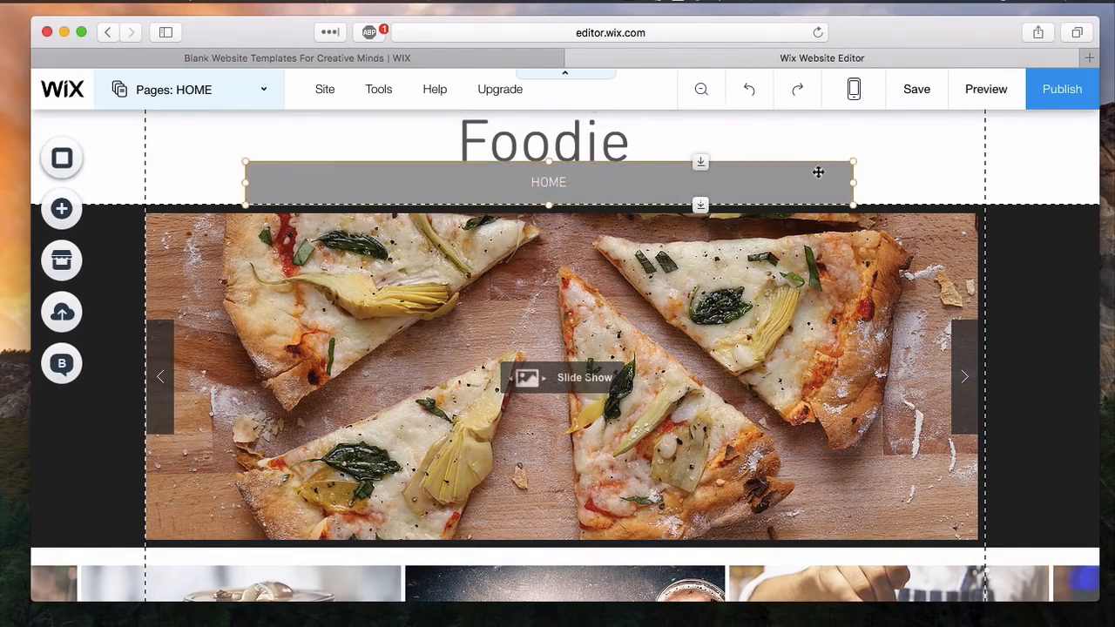
pyautogui.moveTo(702, 172); pyautogui.dragTo(702, 177)
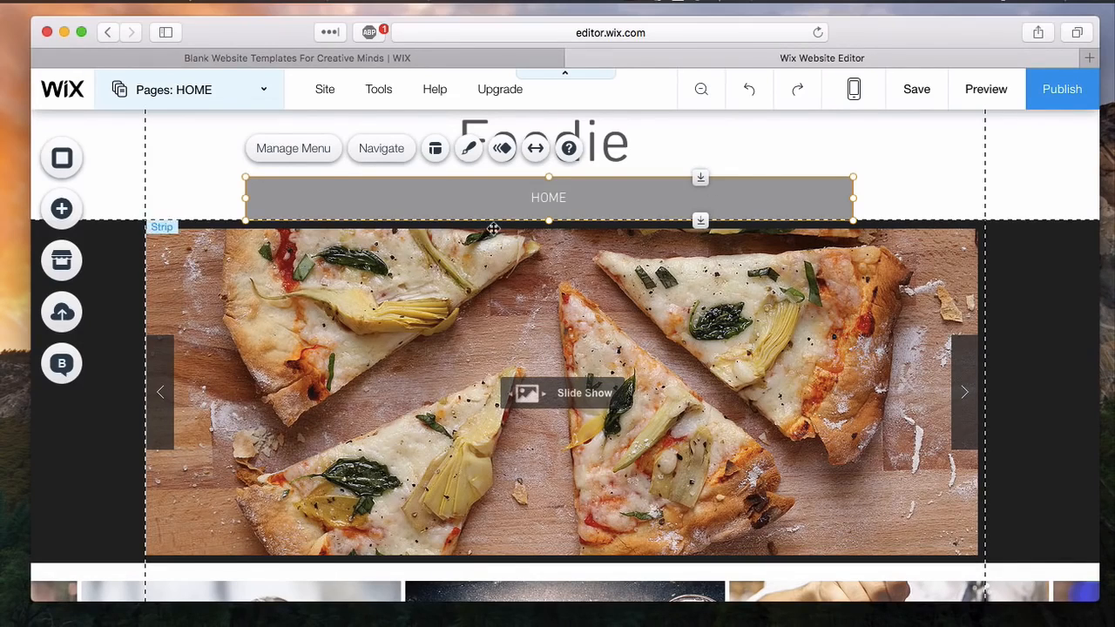
# - Add a new page to the site and name it About
pyautogui.click(266, 96)
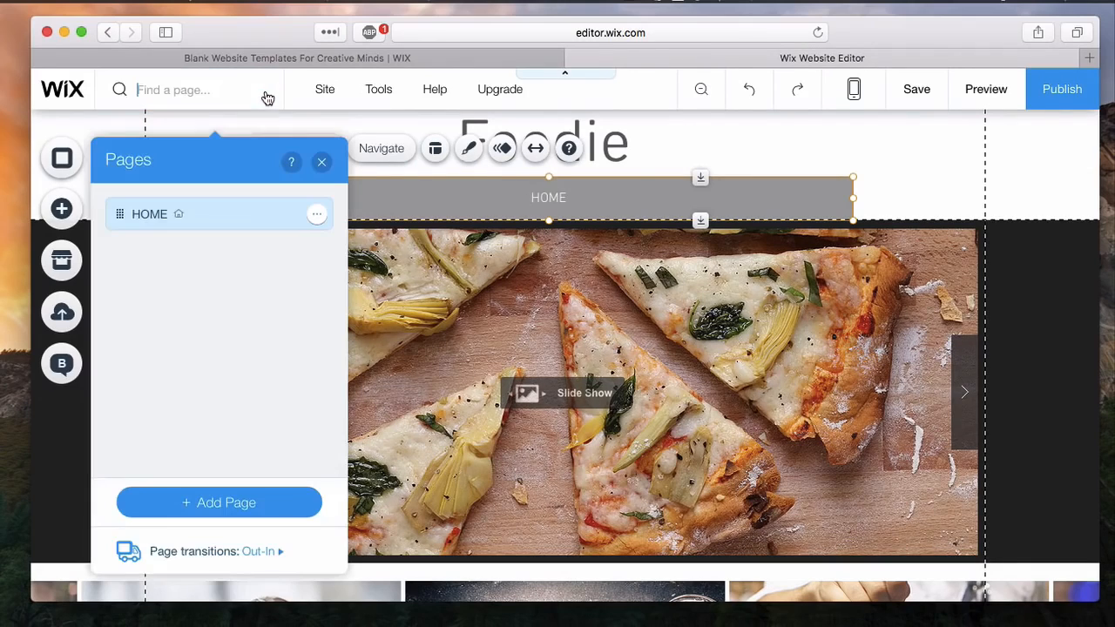
pyautogui.click(248, 502)
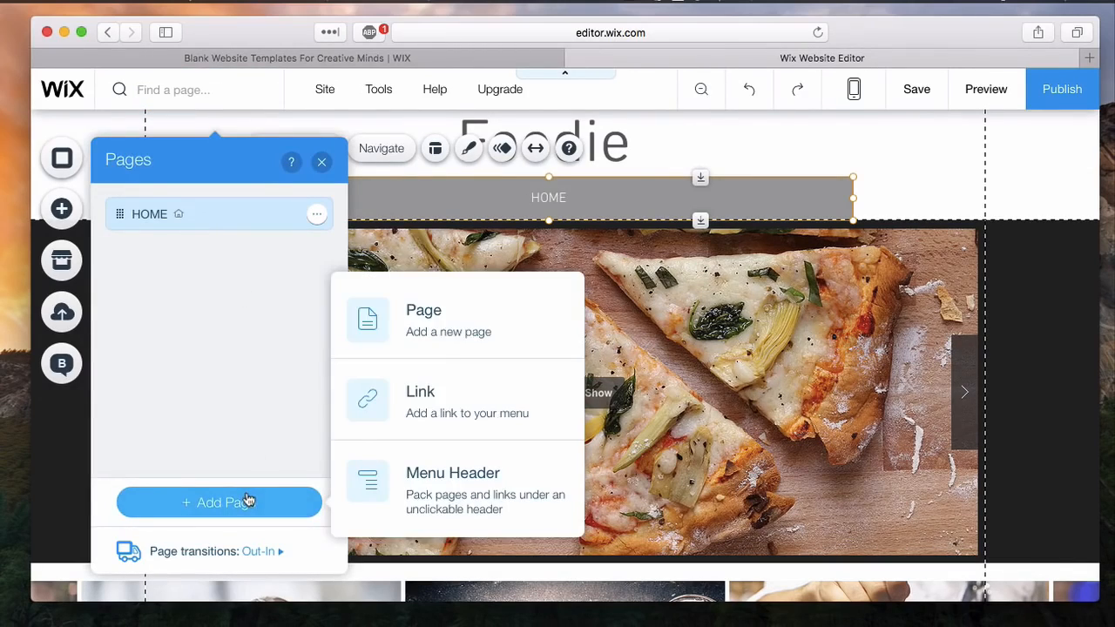
pyautogui.click(468, 321)
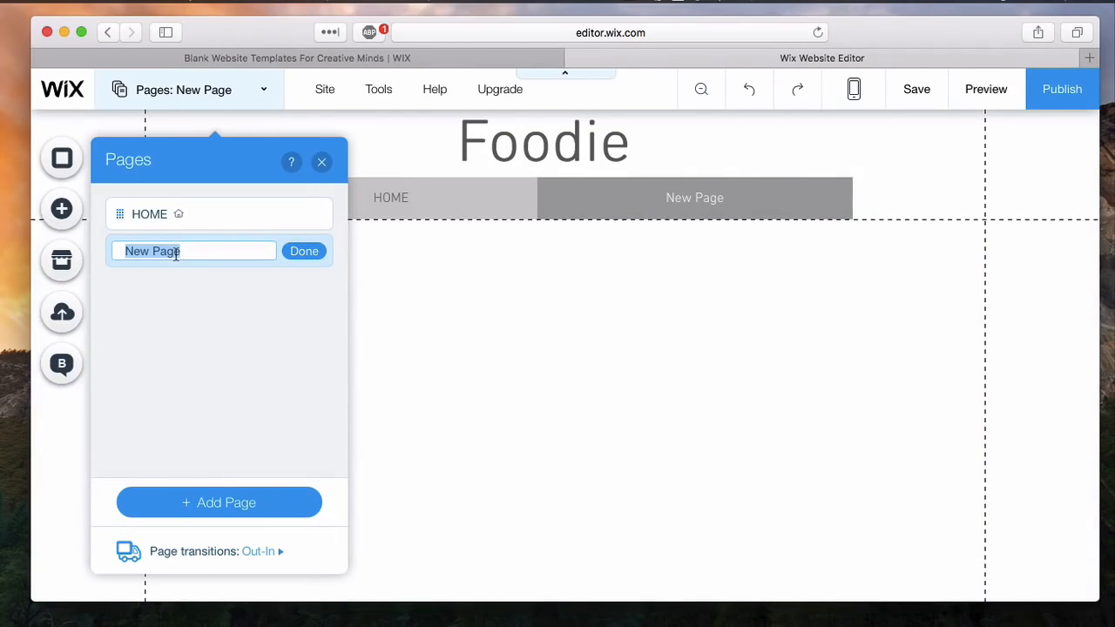
pyautogui.write('About')
pyautogui.press('Return')
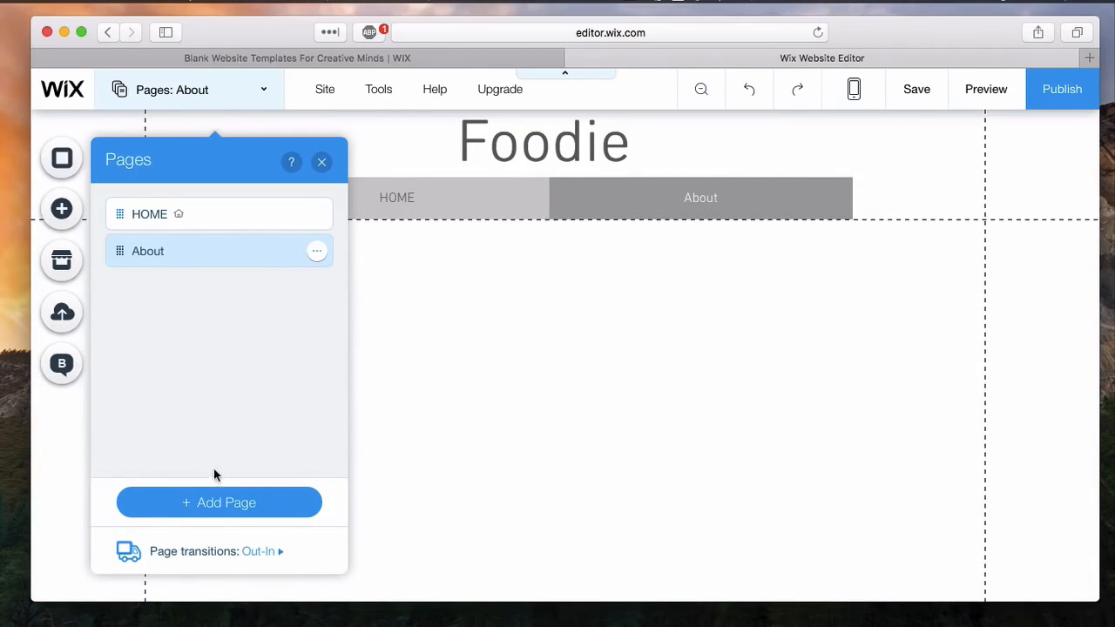
# - Add another new page to the site, name it Blog, and close the page list
pyautogui.click(217, 505)
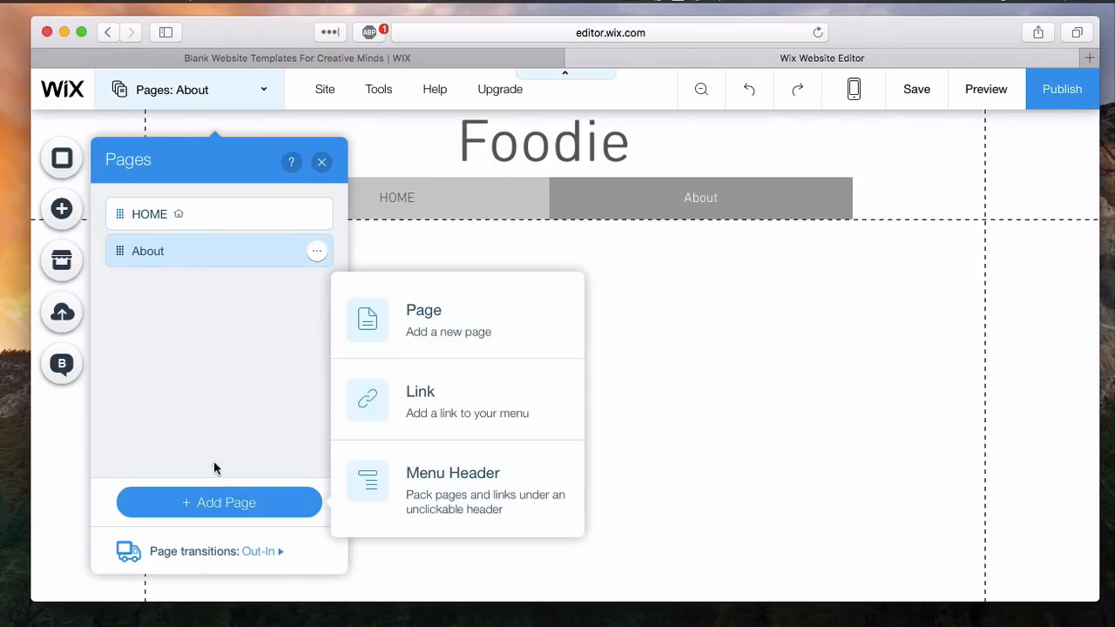
pyautogui.click(398, 341)
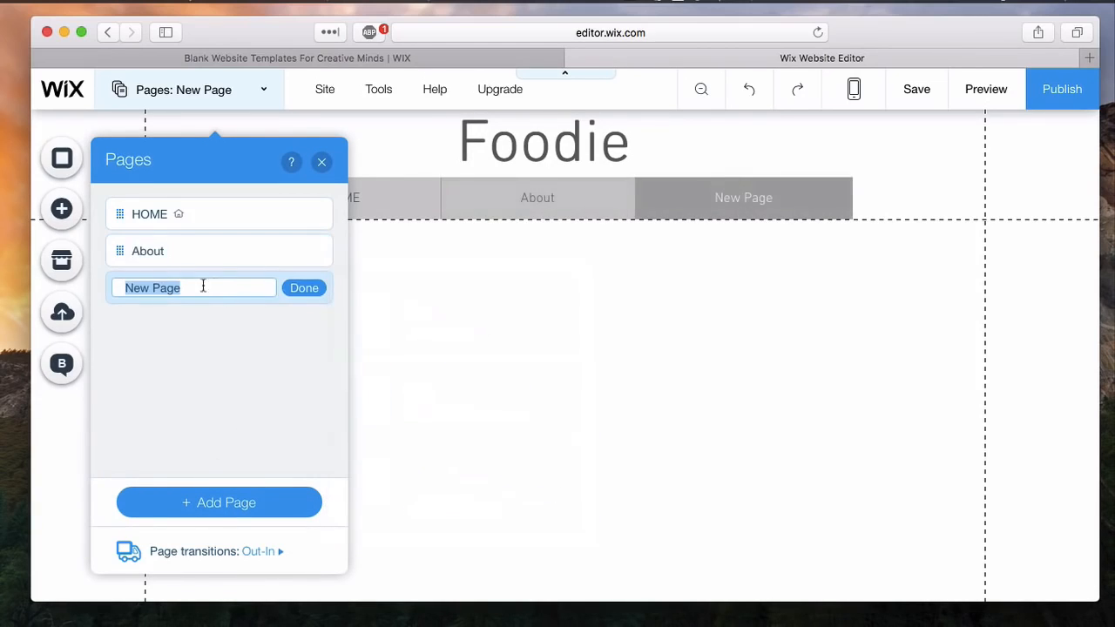
pyautogui.press('BackSpace')
pyautogui.write('Blog')
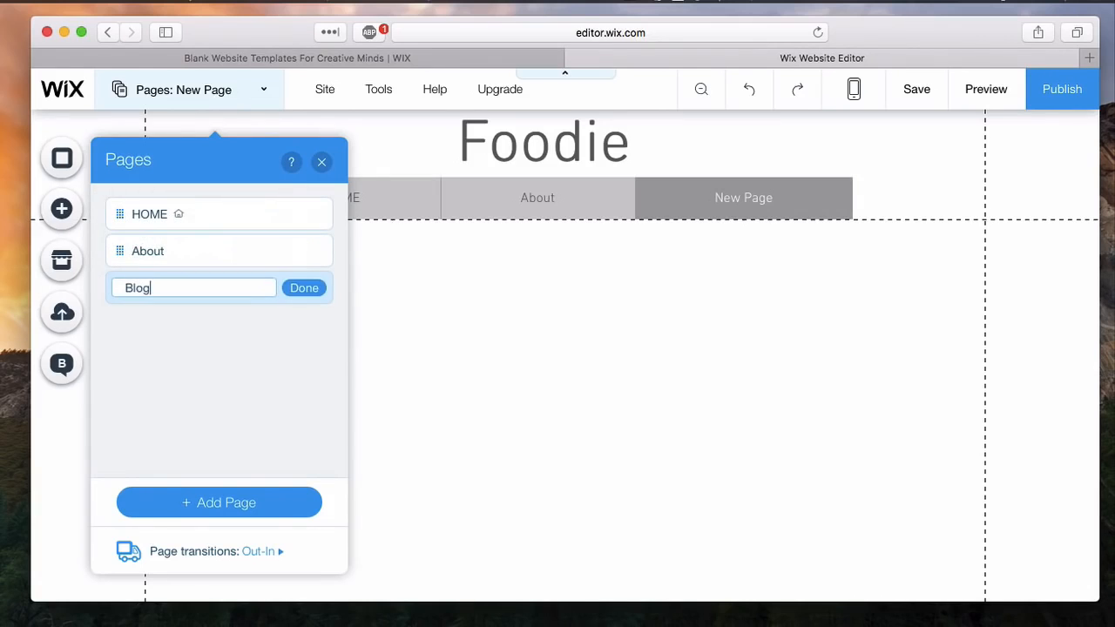
pyautogui.press('Return')
pyautogui.click(321, 162)
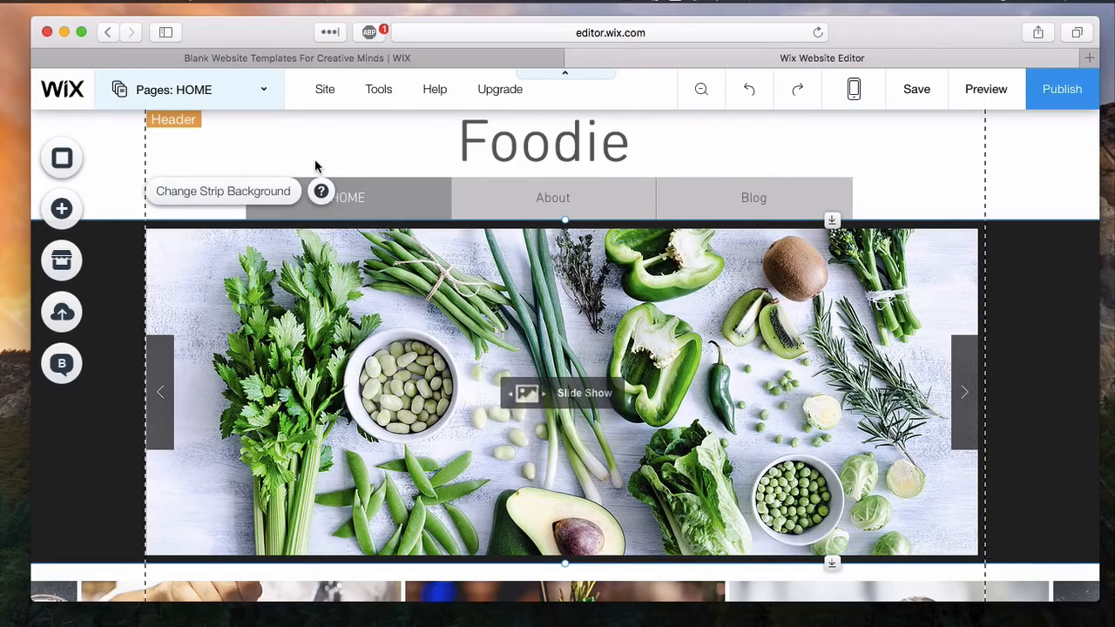
# - Preview the site and examine the home page from the header through the slideshow and drinks gallery to the contact form
pyautogui.click(986, 91)
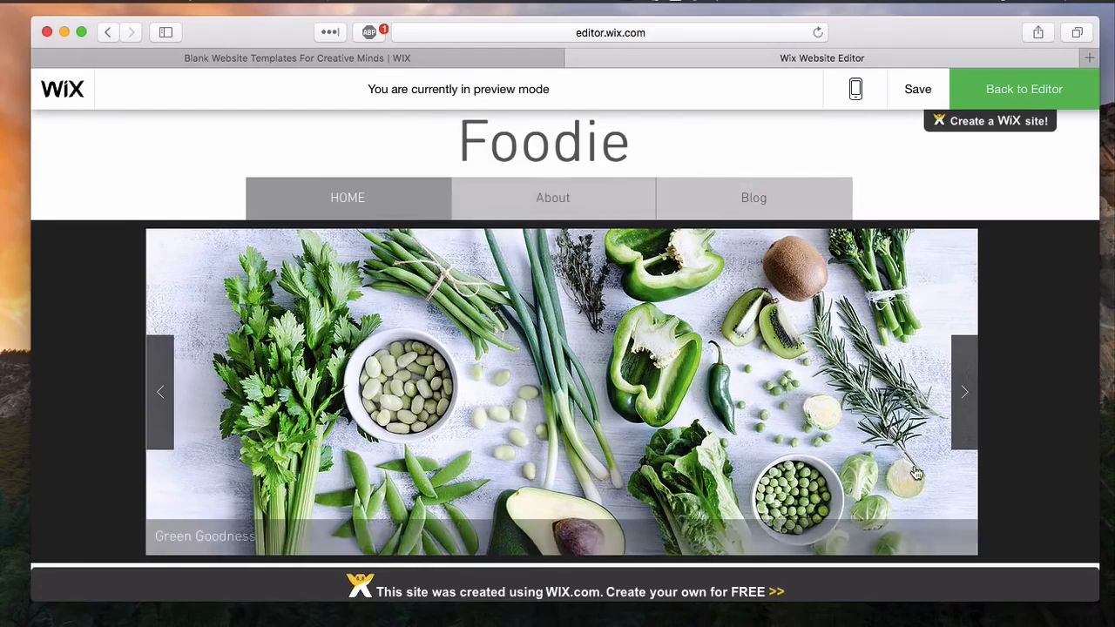
pyautogui.scroll(-5, 917, 473)
pyautogui.scroll(-2, 917, 473)
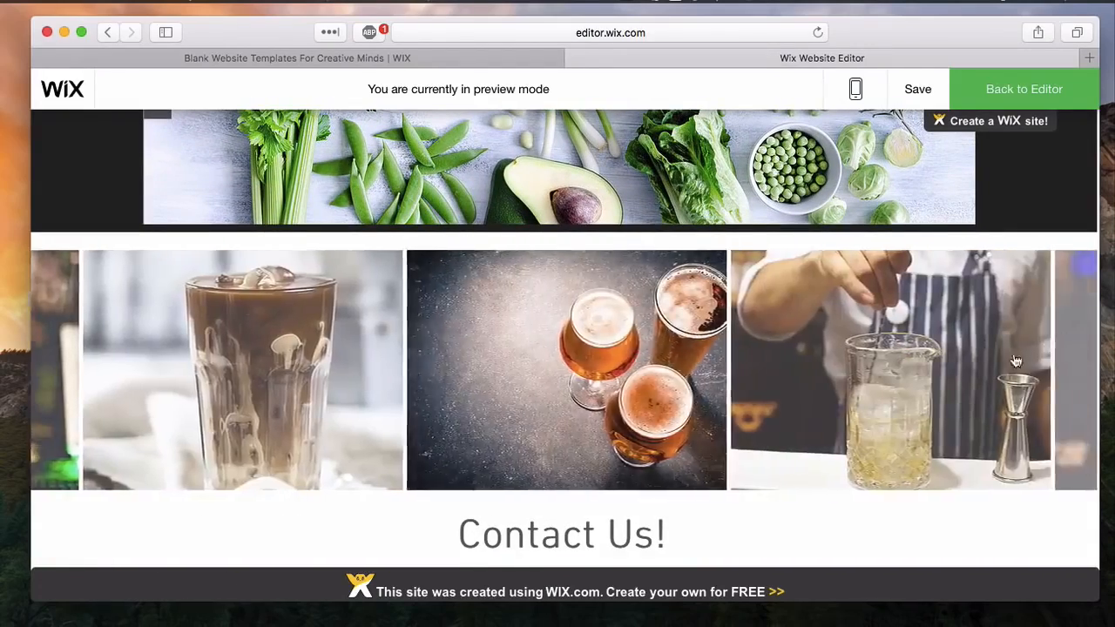
pyautogui.scroll(-6, 827, 459)
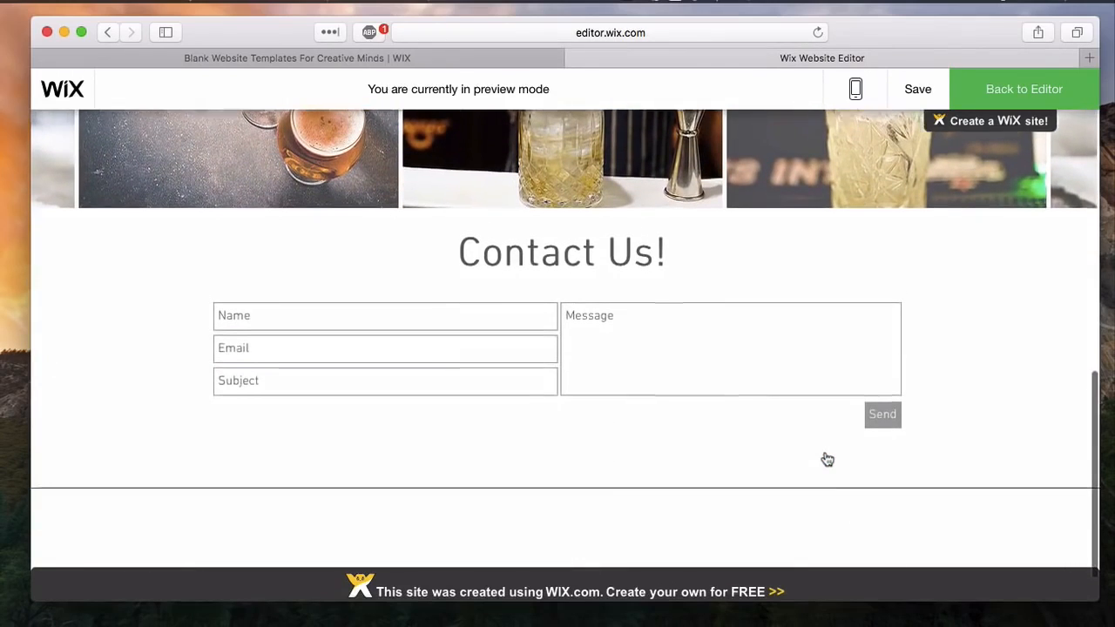
pyautogui.scroll(-1, 824, 466)
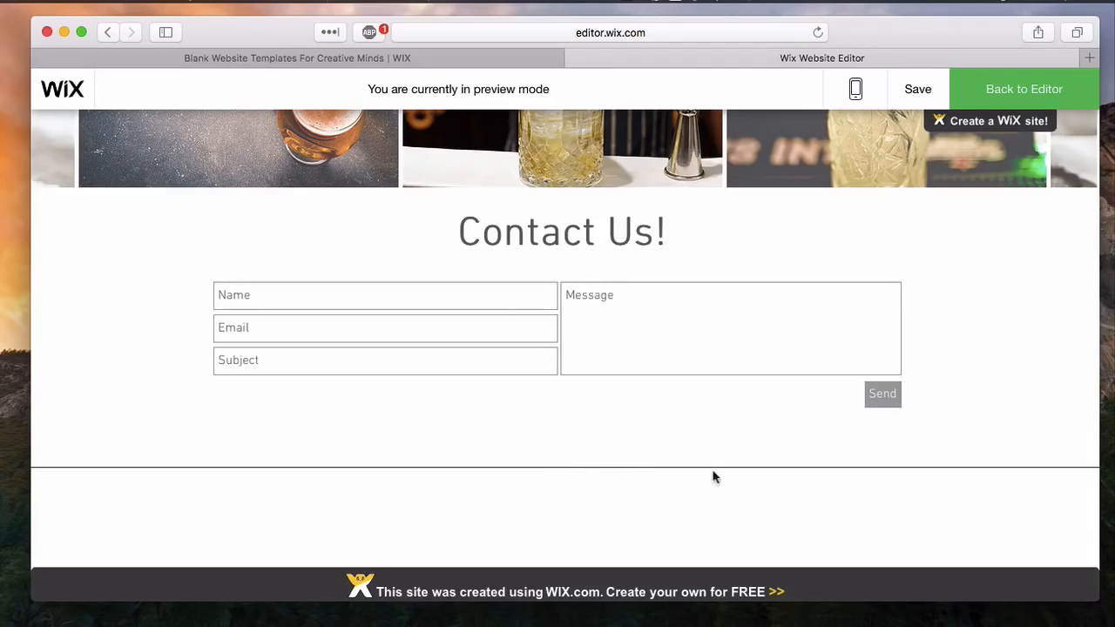
pyautogui.hscroll(1, 752, 460)
pyautogui.scroll(3, 752, 466)
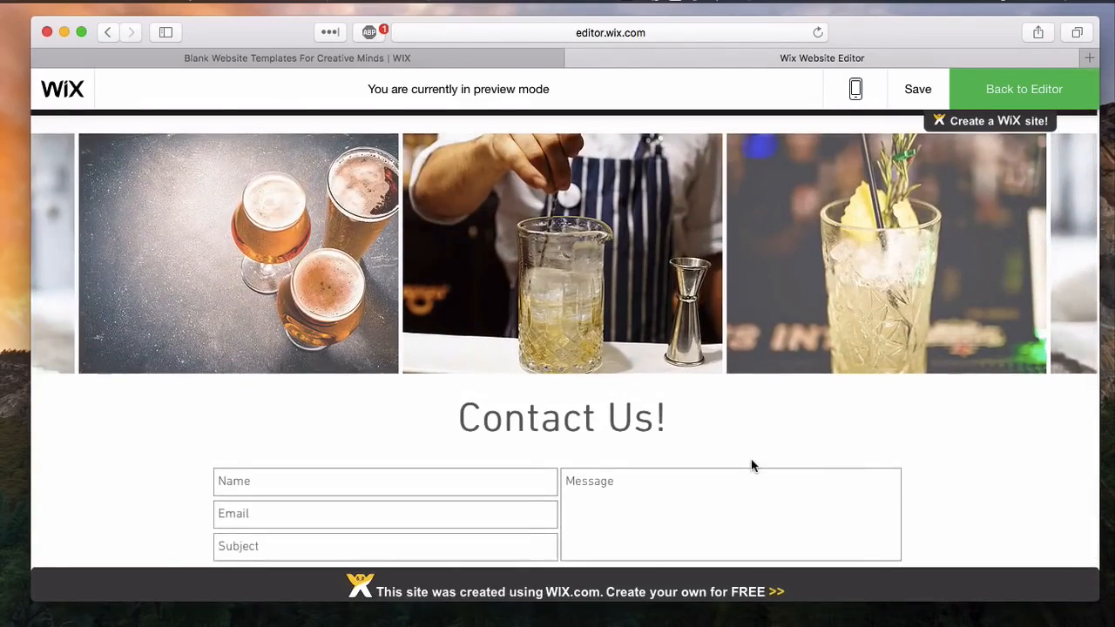
pyautogui.scroll(10, 752, 467)
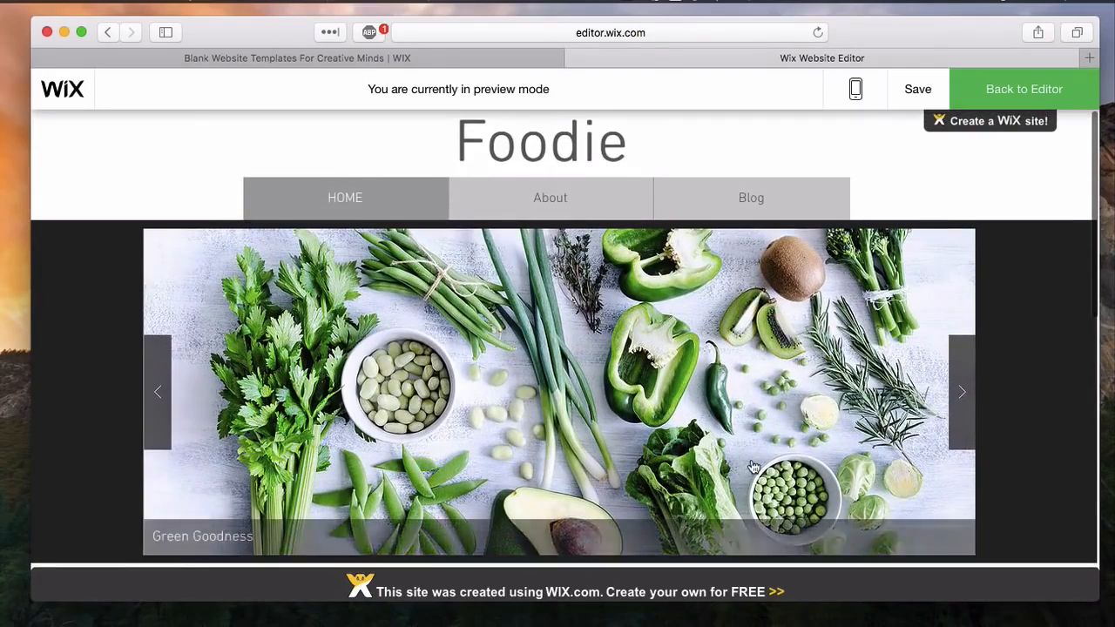